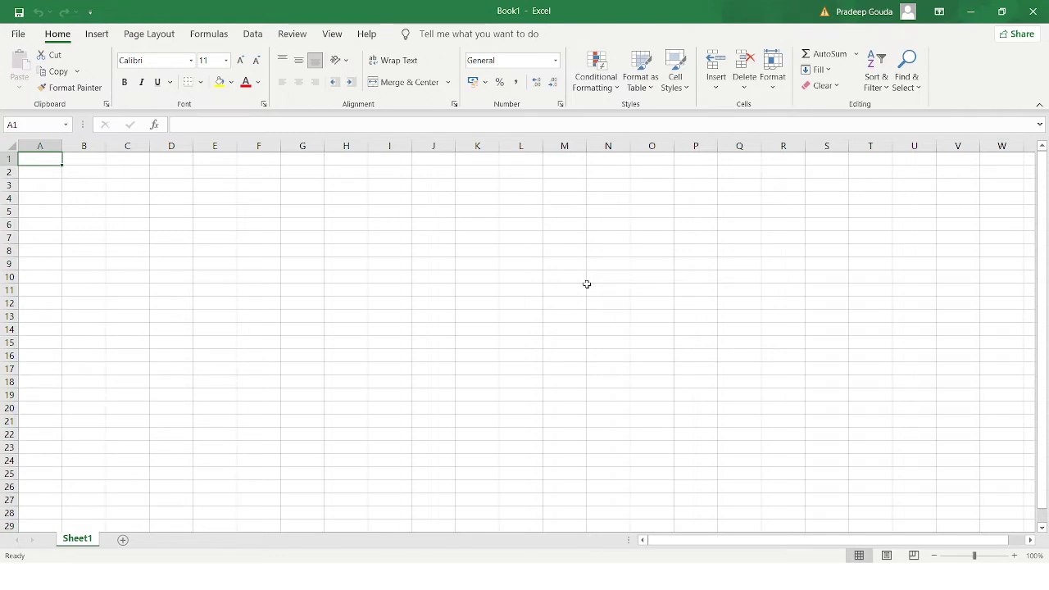
# Switch to the PowerPoint slide show, end it and discard the ink annotations
pyautogui.press('super')
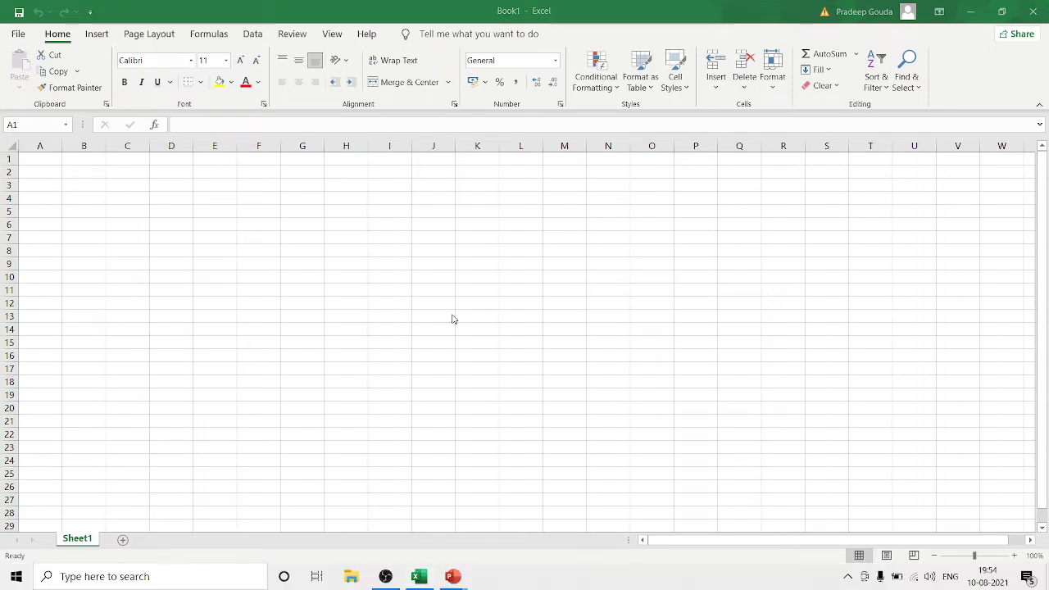
pyautogui.moveTo(452, 576)
pyautogui.click(518, 510)
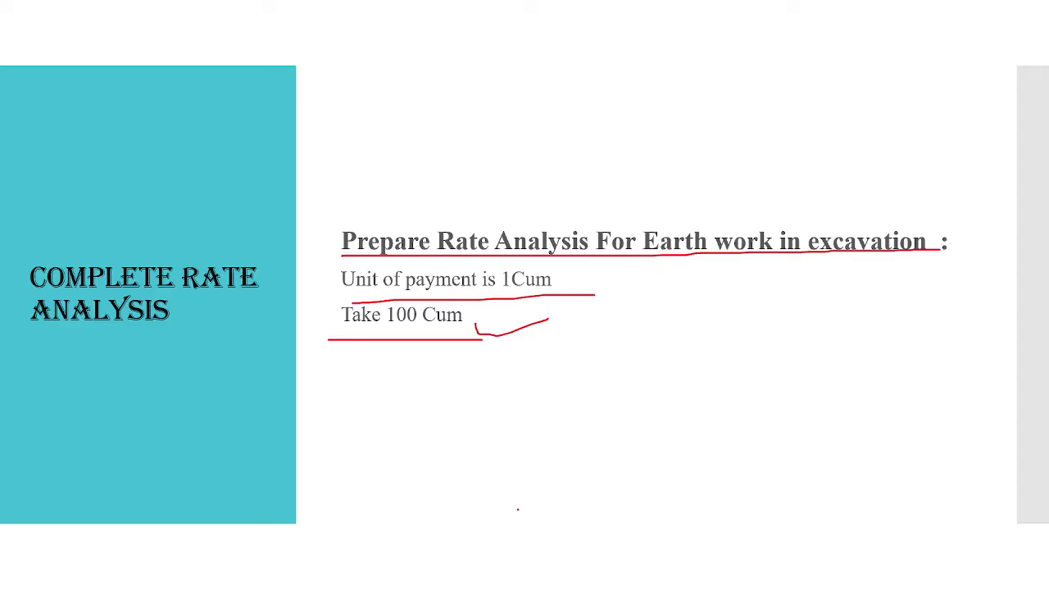
pyautogui.click(347, 245)
pyautogui.click(351, 245)
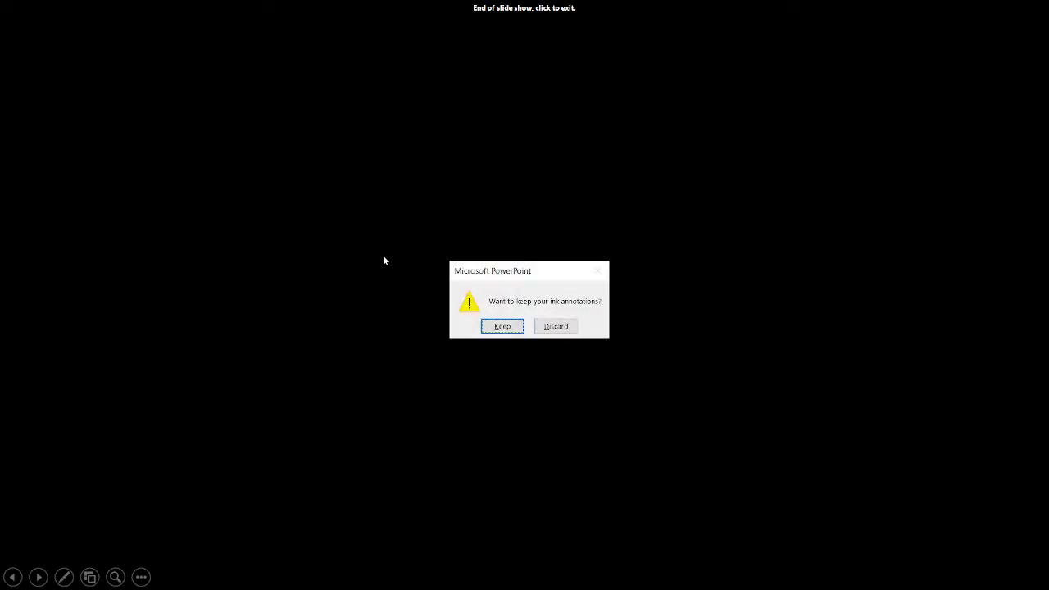
pyautogui.click(556, 325)
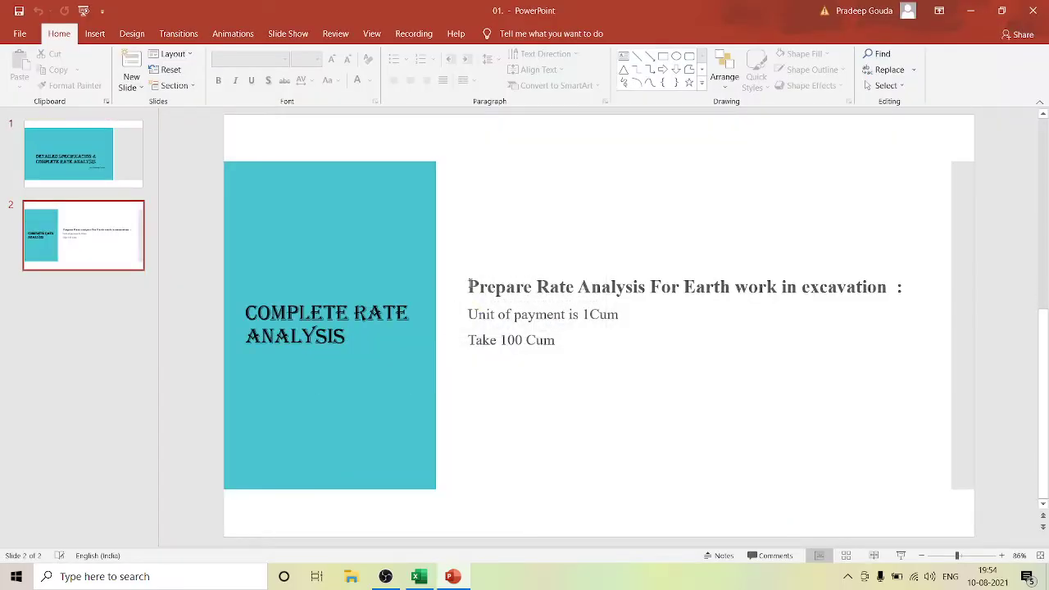
# Copy the slide heading "Prepare Rate Analysis For Earth work in excavation" and paste it into cell A1 of the Excel workbook
pyautogui.click(469, 285)
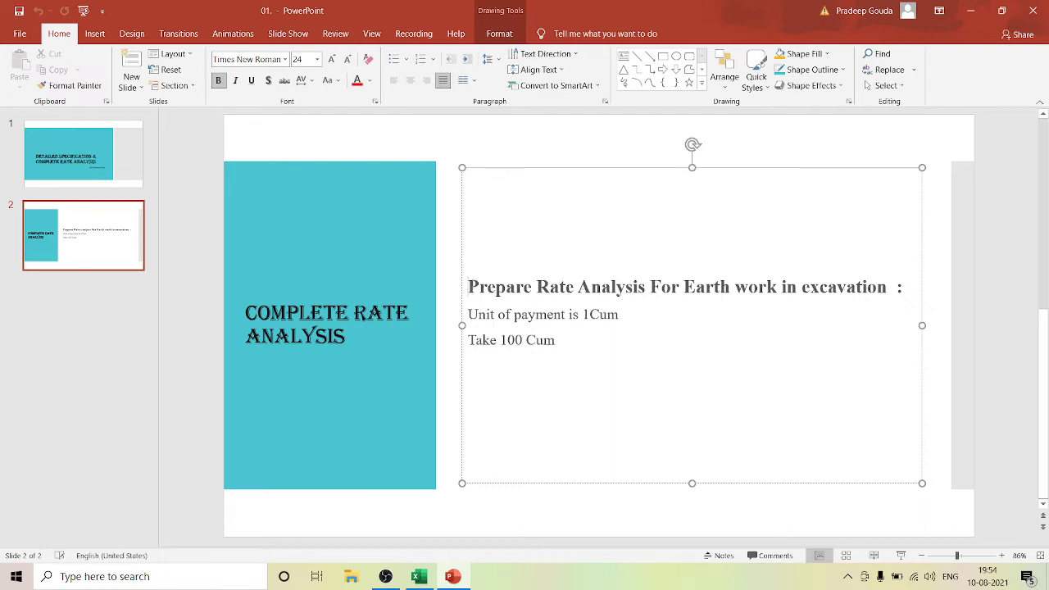
pyautogui.moveTo(468, 286); pyautogui.dragTo(841, 284)
pyautogui.rightClick(842, 284)
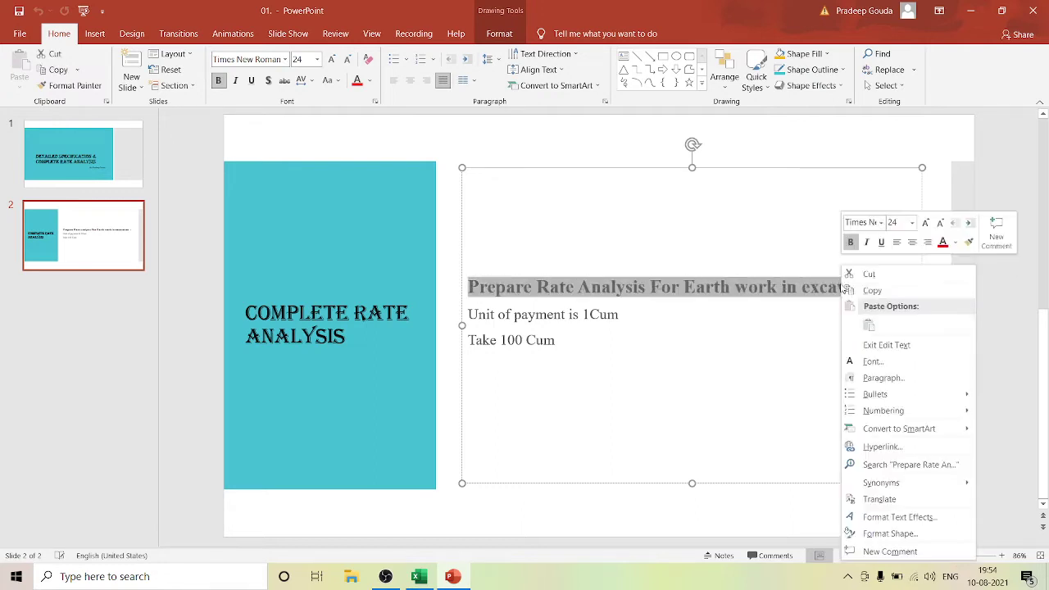
pyautogui.click(857, 291)
pyautogui.click(420, 577)
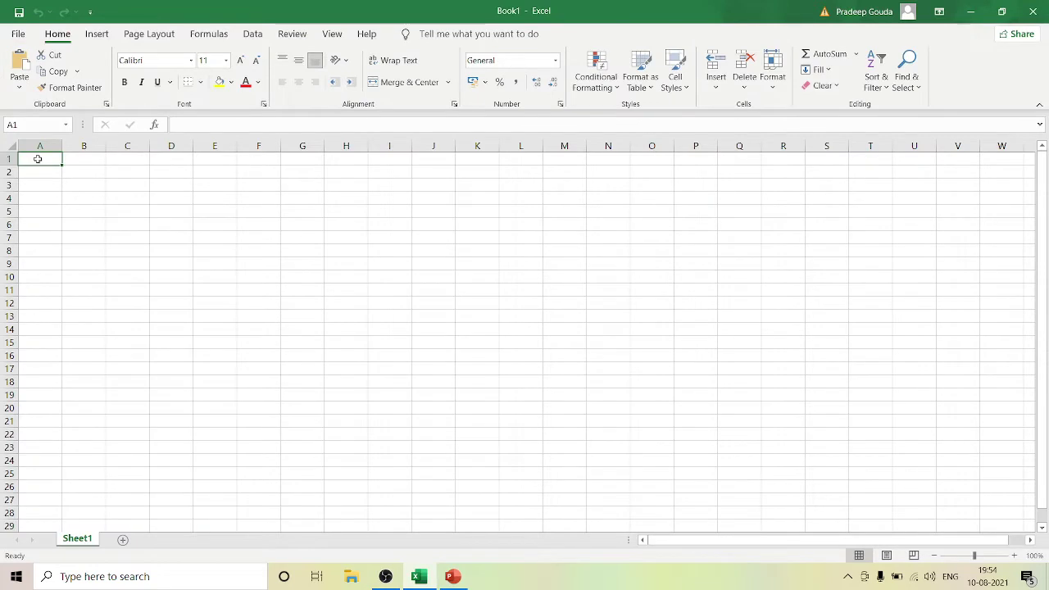
pyautogui.hotkey('ctrl', 'v')
pyautogui.click(256, 212)
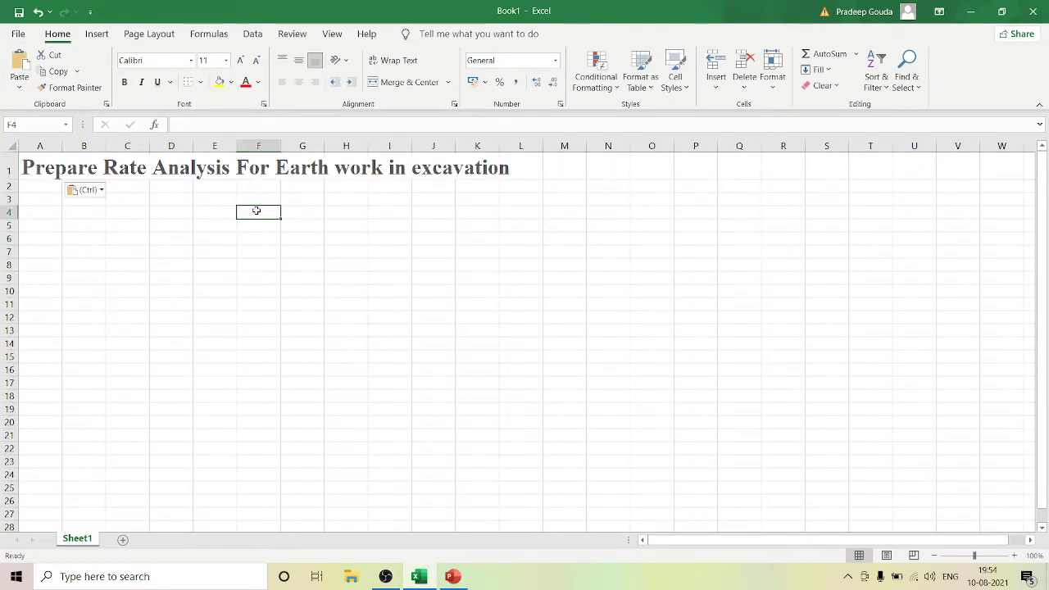
# Reduce the font size of the heading in A1 by four increments and make row 2 slightly taller
pyautogui.click(41, 167)
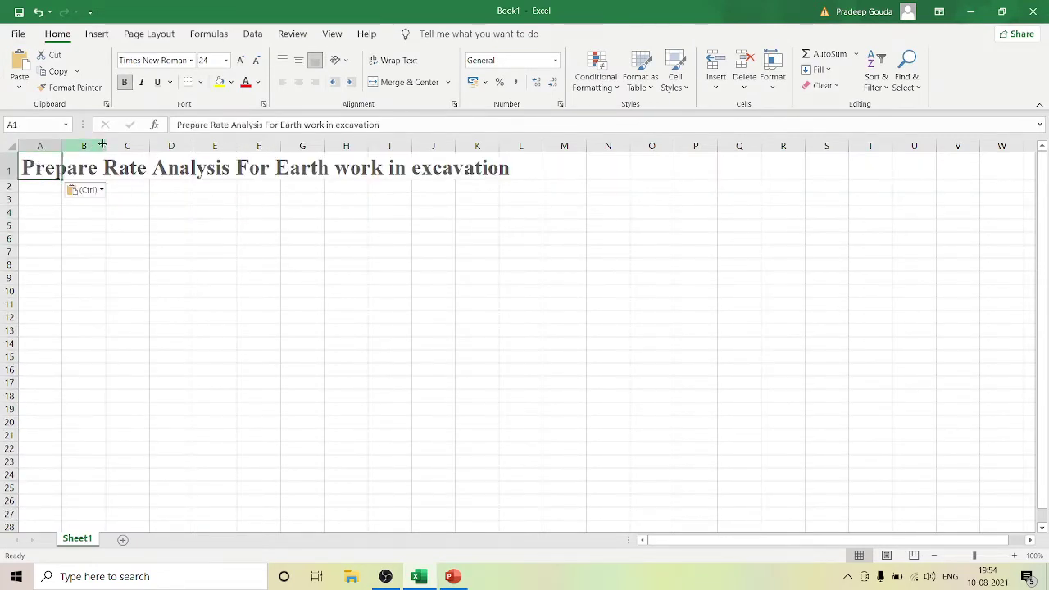
pyautogui.click(256, 61)
pyautogui.click(257, 61)
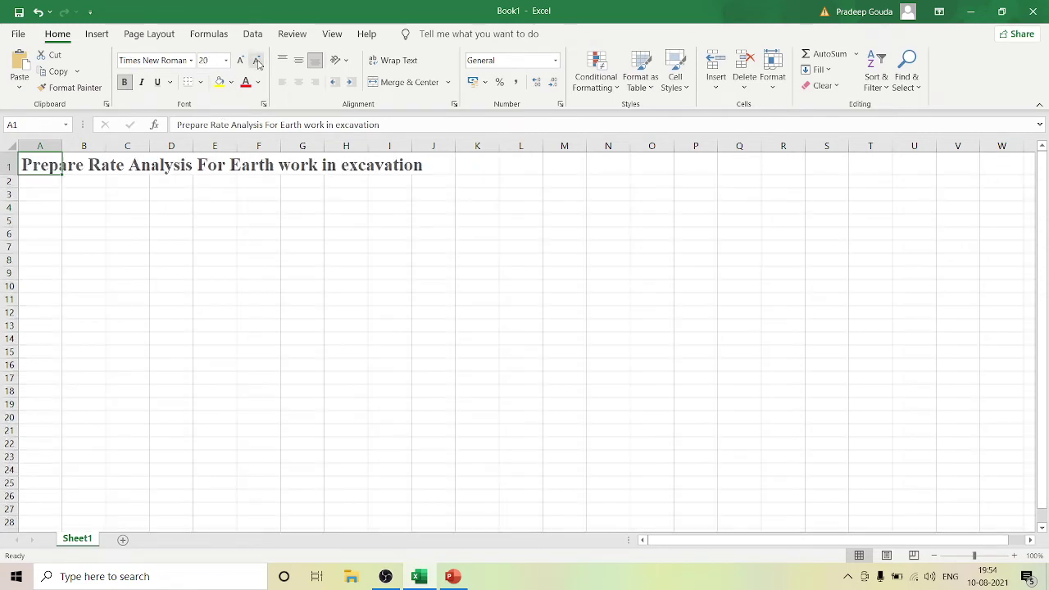
pyautogui.click(257, 60)
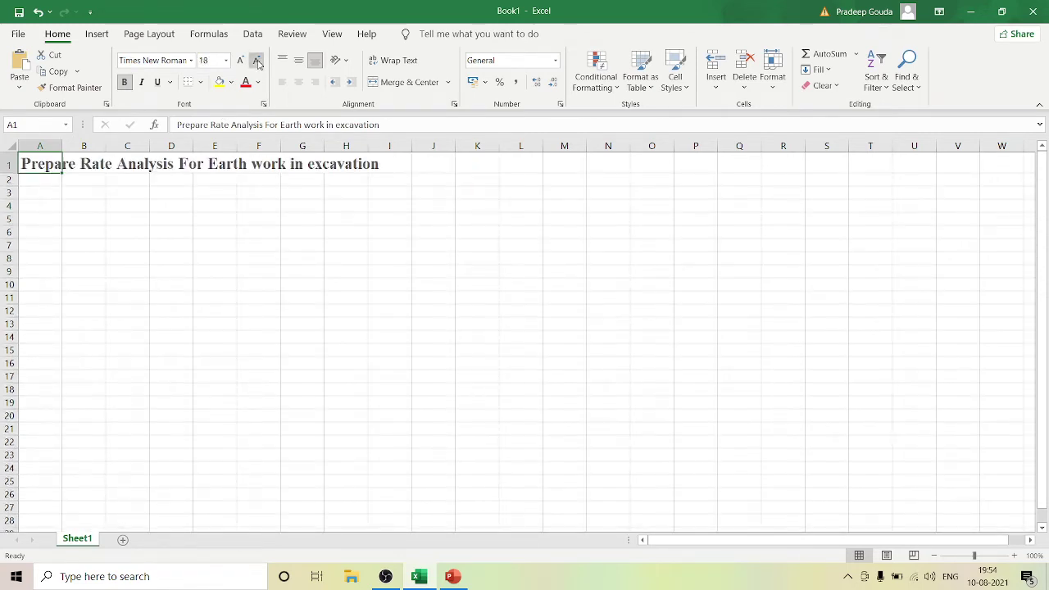
pyautogui.click(256, 61)
pyautogui.click(271, 307)
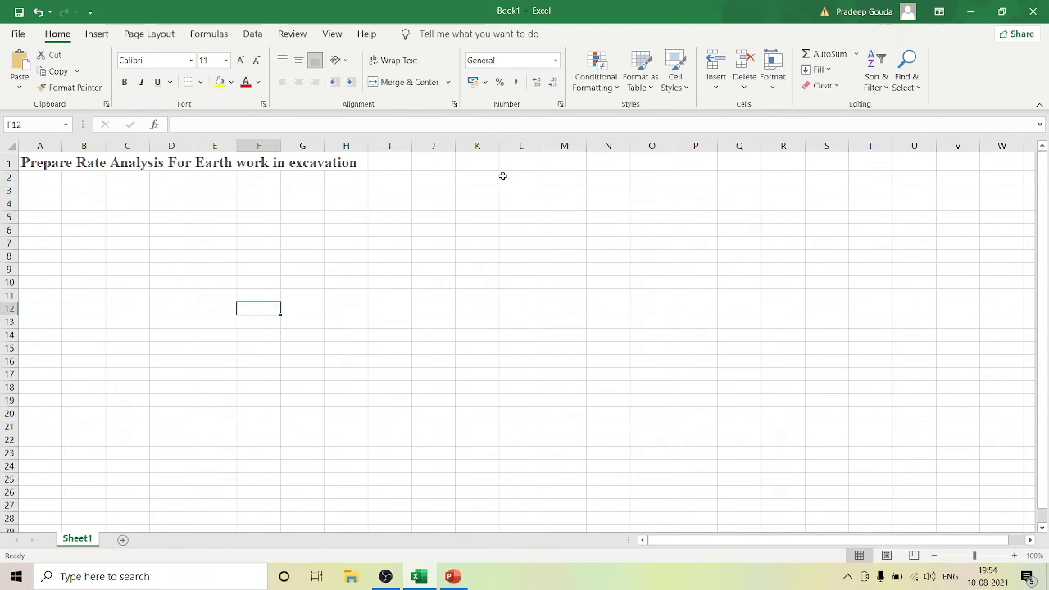
pyautogui.click(184, 206)
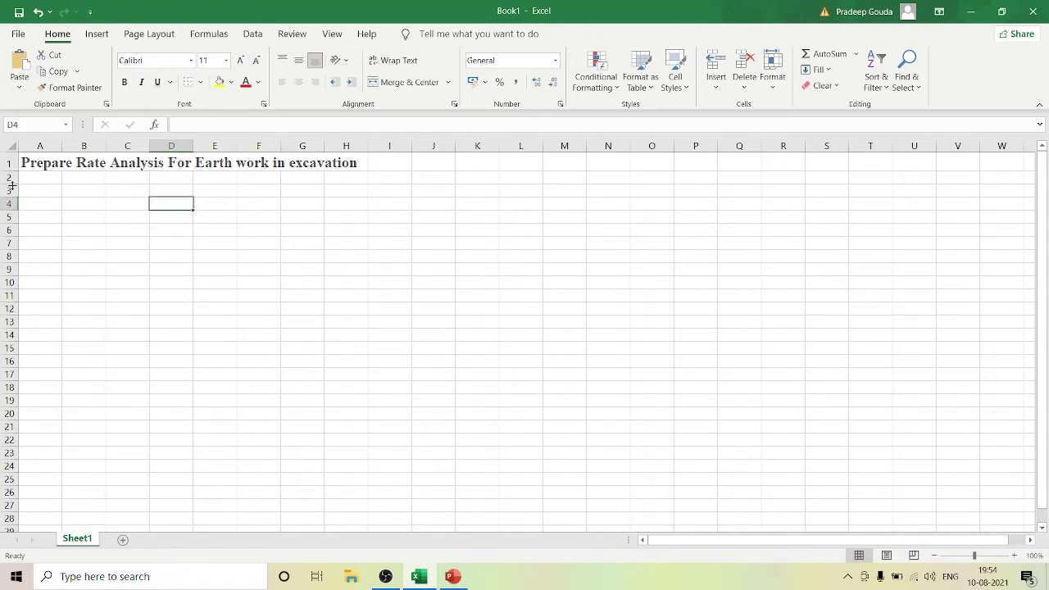
pyautogui.moveTo(11, 186); pyautogui.dragTo(11, 190)
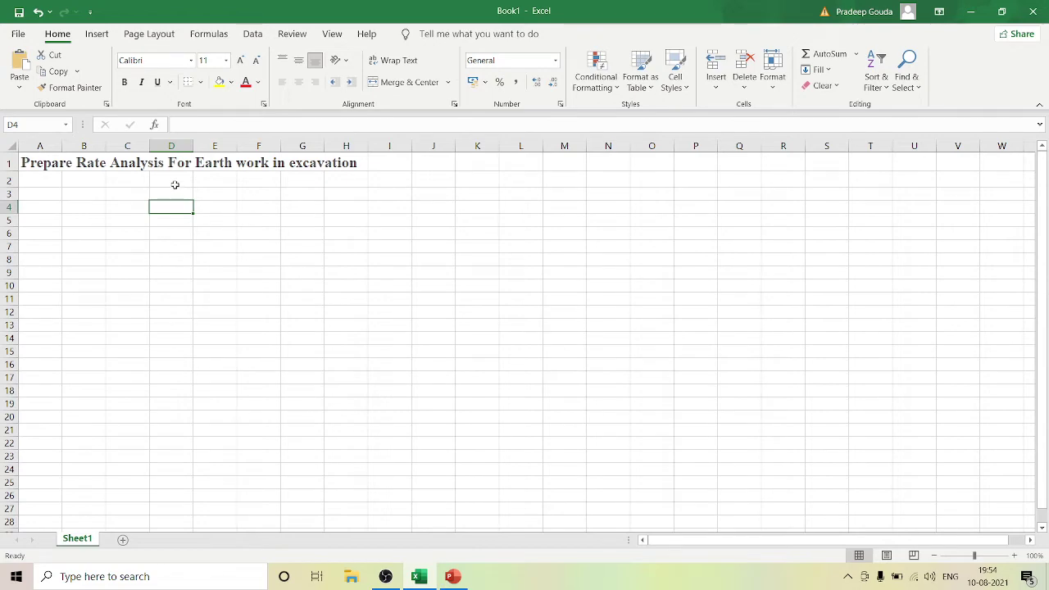
# Copy the slide lines "Unit of payment is 1Cum" and "Take 100 Cum" from PowerPoint and paste them into Excel starting at A2
pyautogui.click(461, 578)
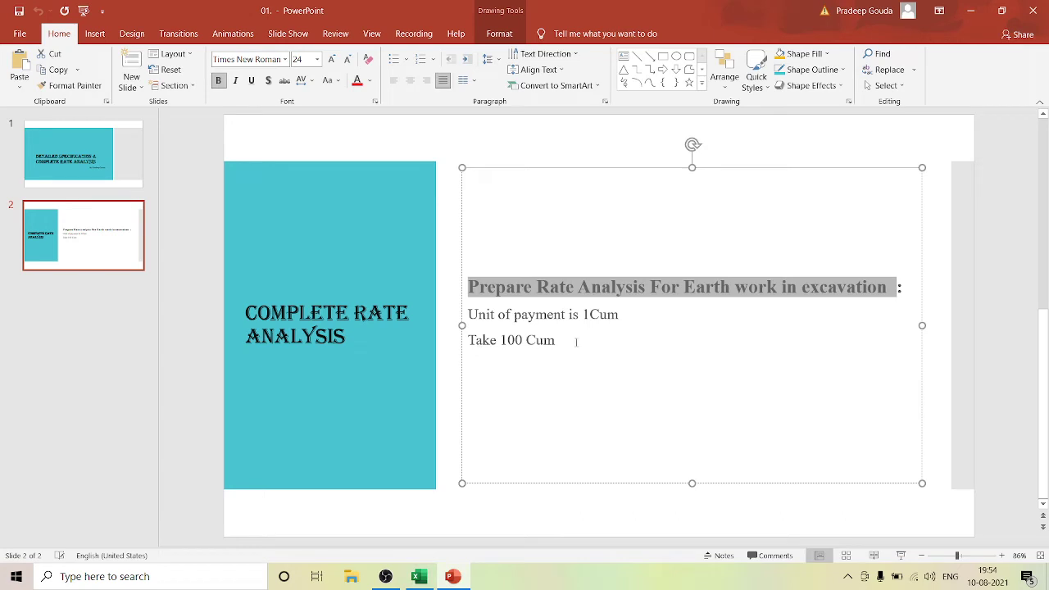
pyautogui.moveTo(576, 342); pyautogui.dragTo(478, 324)
pyautogui.click(514, 361)
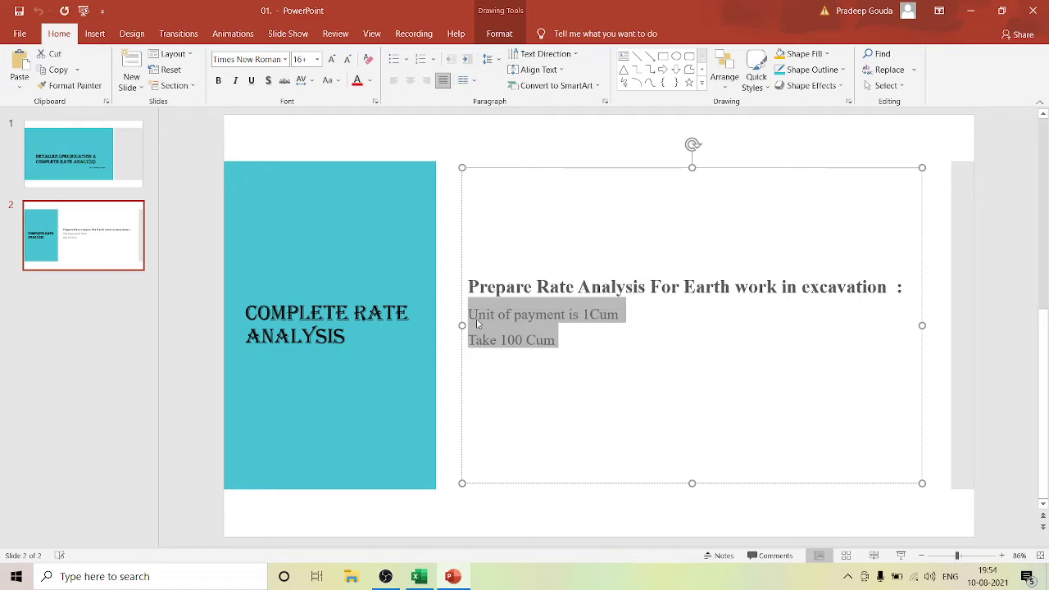
pyautogui.click(418, 577)
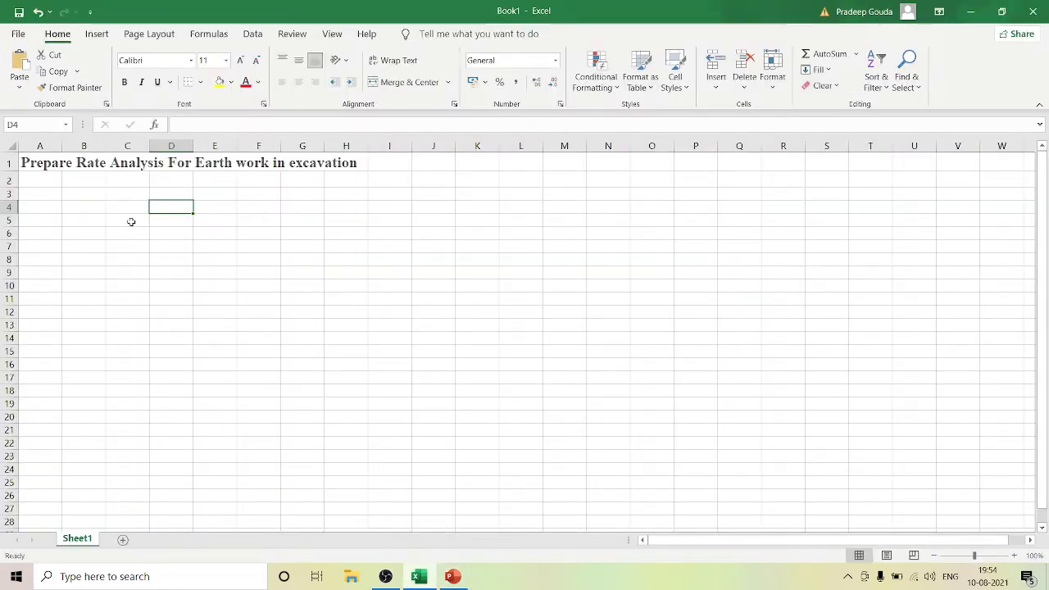
pyautogui.click(28, 182)
pyautogui.hotkey('ctrl', 'v')
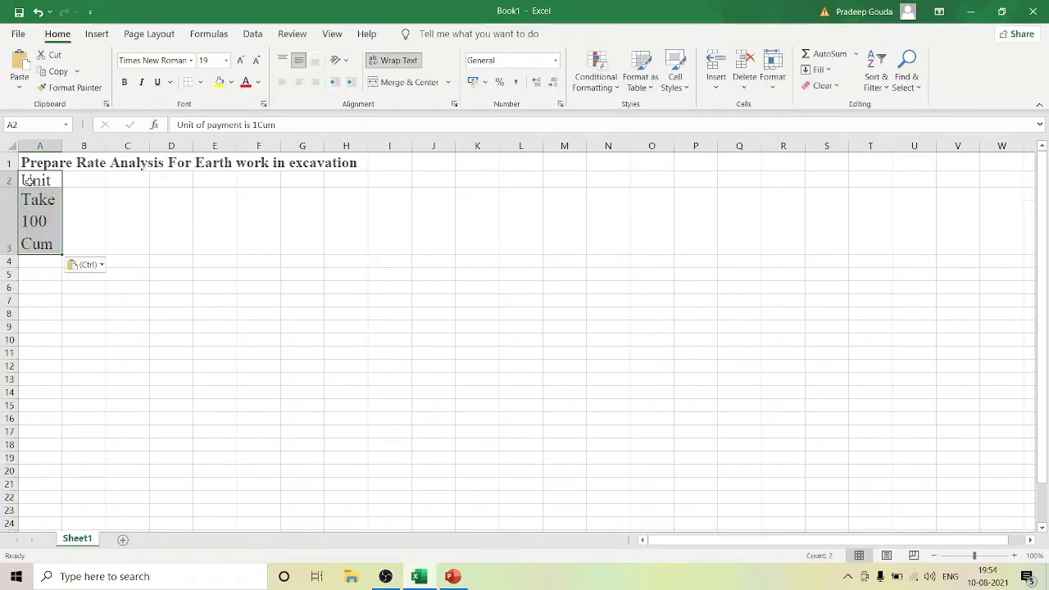
pyautogui.click(150, 230)
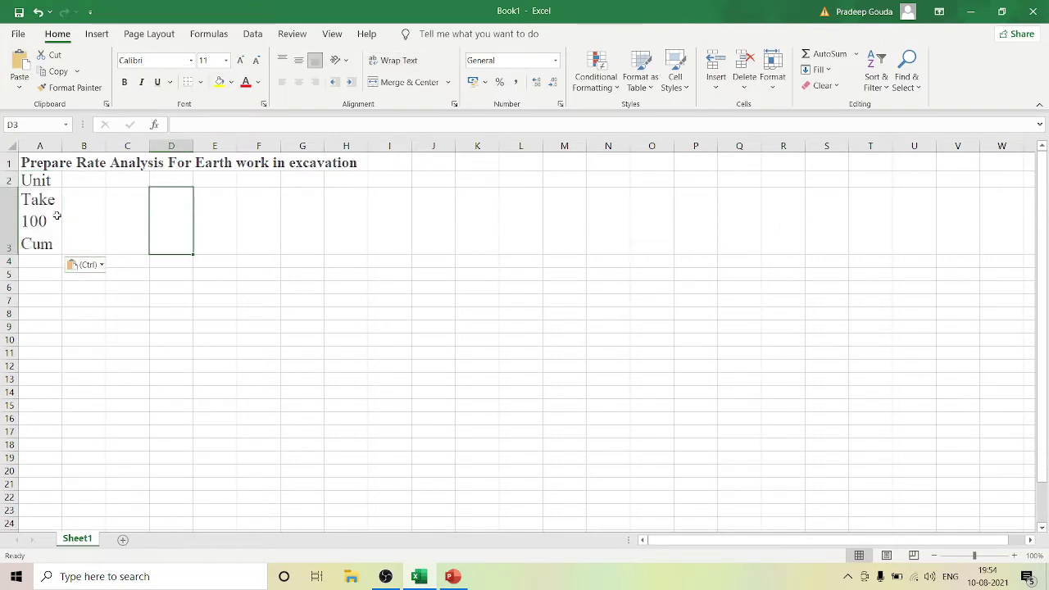
# Merge and center cells A2:H2 so that the unit-of-payment text spans them
pyautogui.doubleClick(53, 214)
pyautogui.click(47, 173)
pyautogui.doubleClick(46, 174)
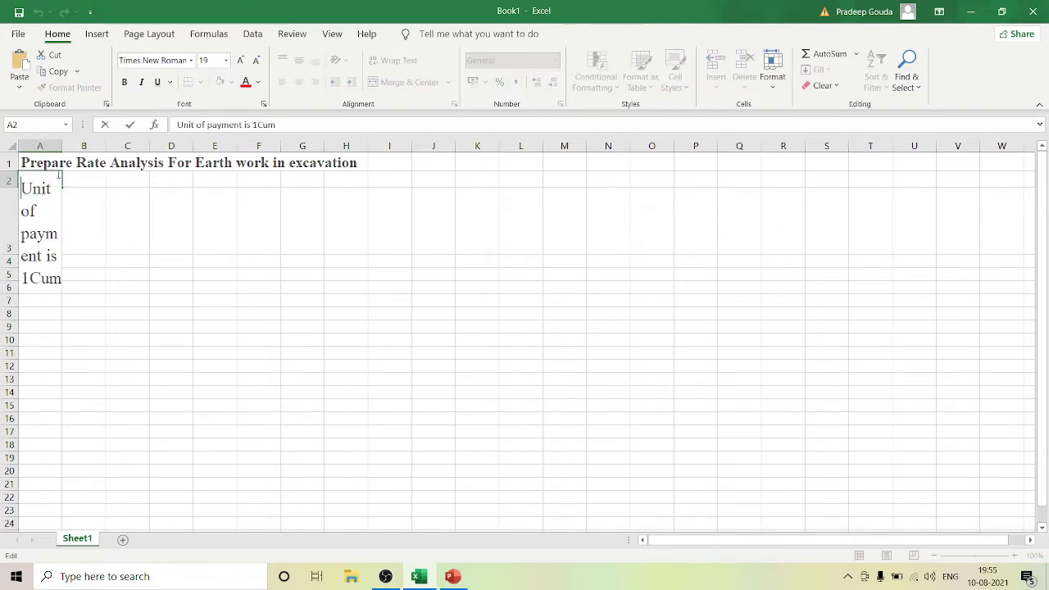
pyautogui.click(83, 212)
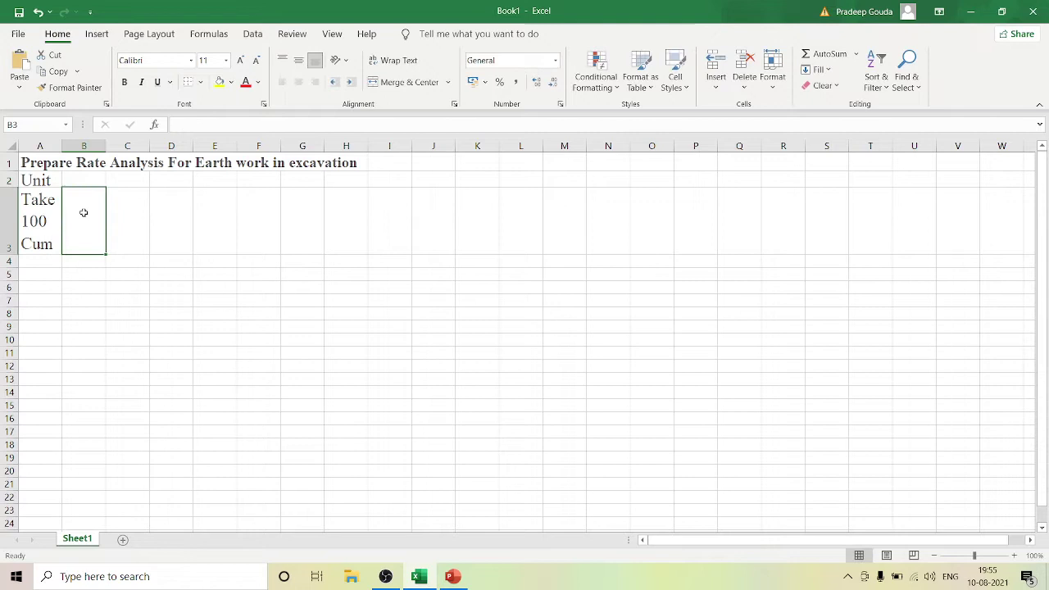
pyautogui.click(47, 181)
pyautogui.moveTo(55, 180); pyautogui.dragTo(346, 178)
pyautogui.click(409, 83)
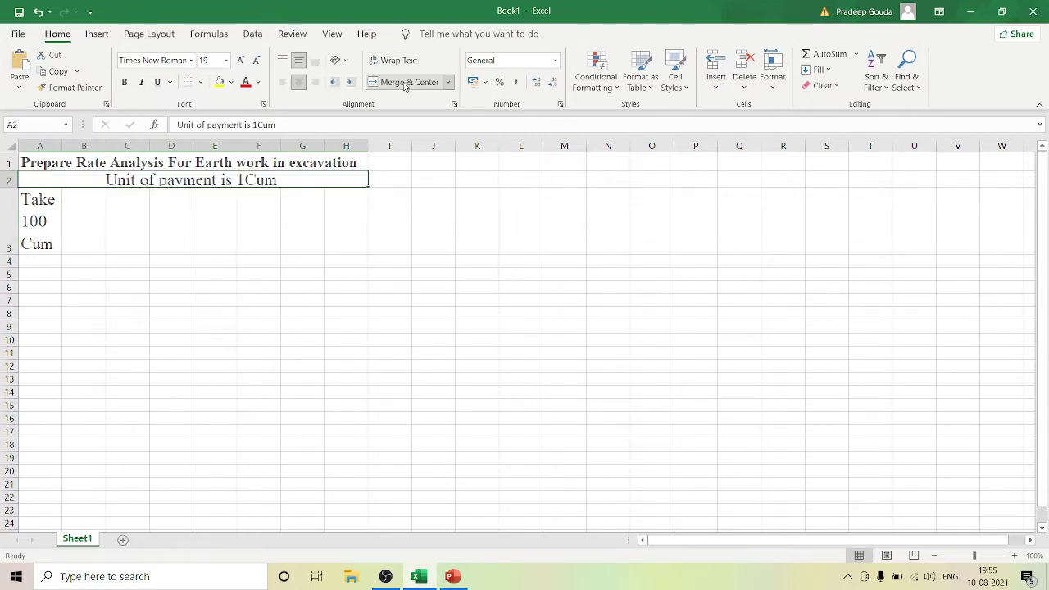
pyautogui.click(389, 299)
# Copy the text "Take 100 Cum" from A3 and append it to the unit-of-payment text in the merged cell A2
pyautogui.click(33, 226)
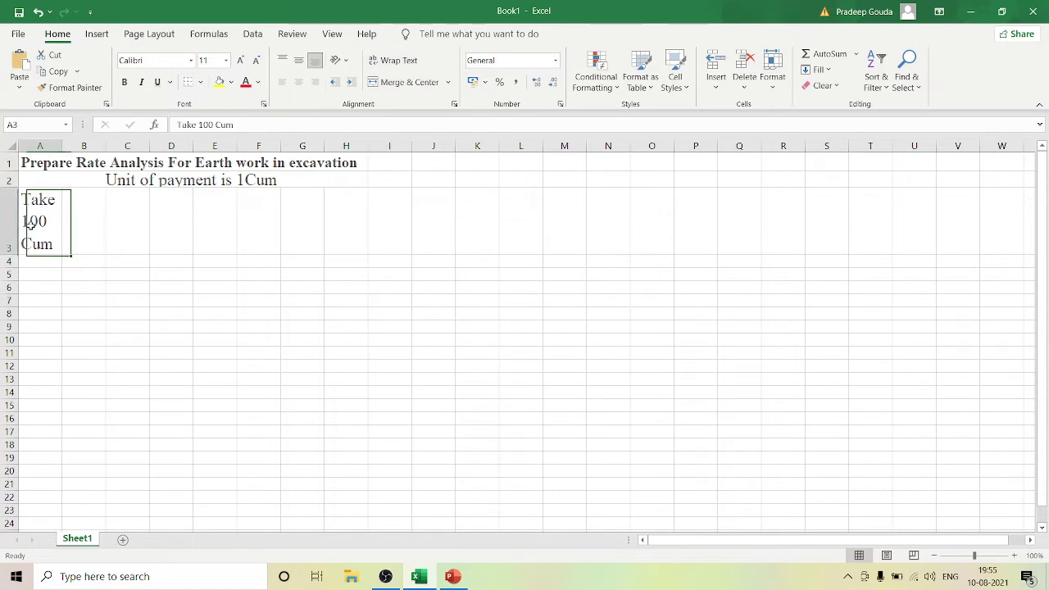
pyautogui.doubleClick(40, 245)
pyautogui.moveTo(56, 246); pyautogui.dragTo(43, 244)
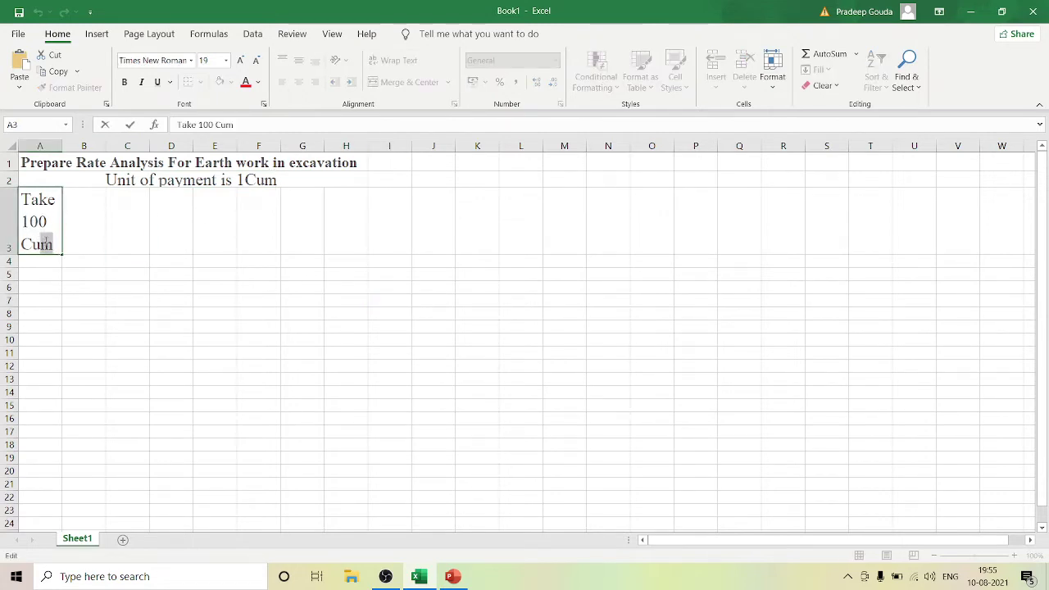
pyautogui.click(56, 228)
pyautogui.moveTo(22, 196); pyautogui.dragTo(70, 264)
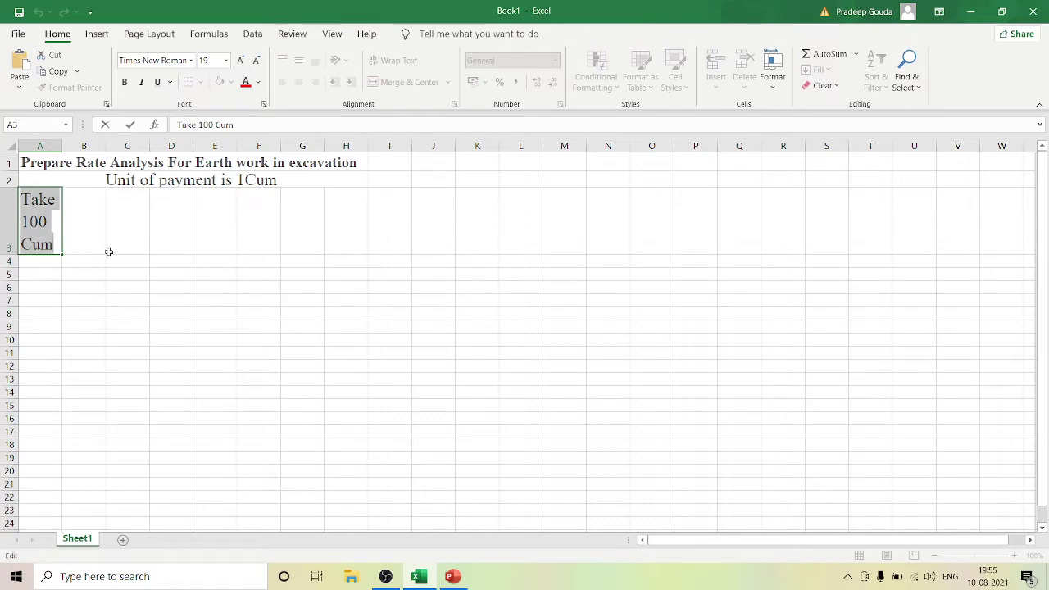
pyautogui.doubleClick(292, 181)
pyautogui.hotkey('ctrl', 'v')
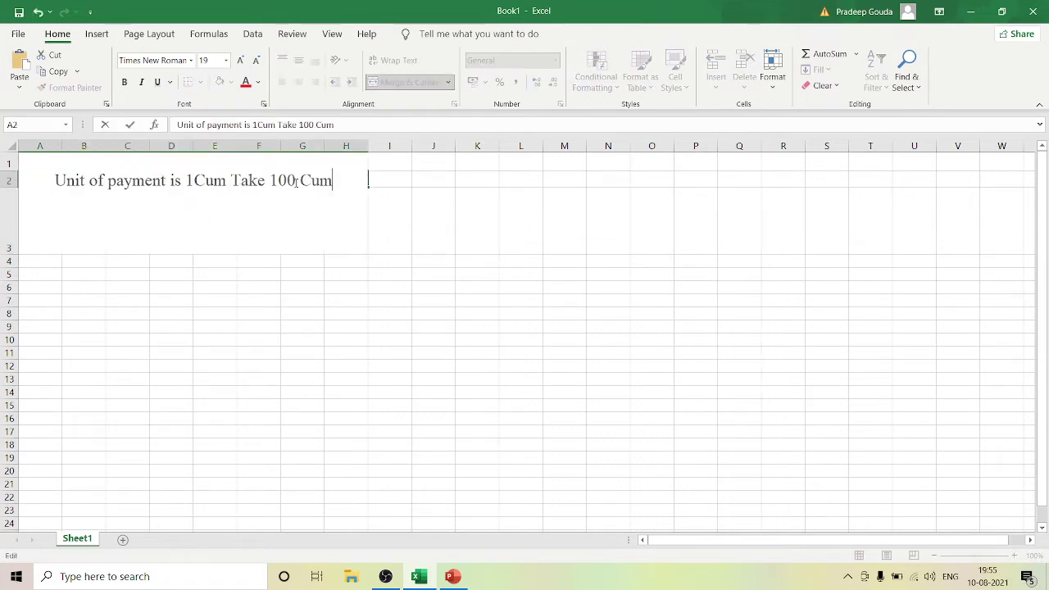
pyautogui.click(424, 409)
# Delete row 3 containing the duplicate "Take 100 Cum" text
pyautogui.click(33, 228)
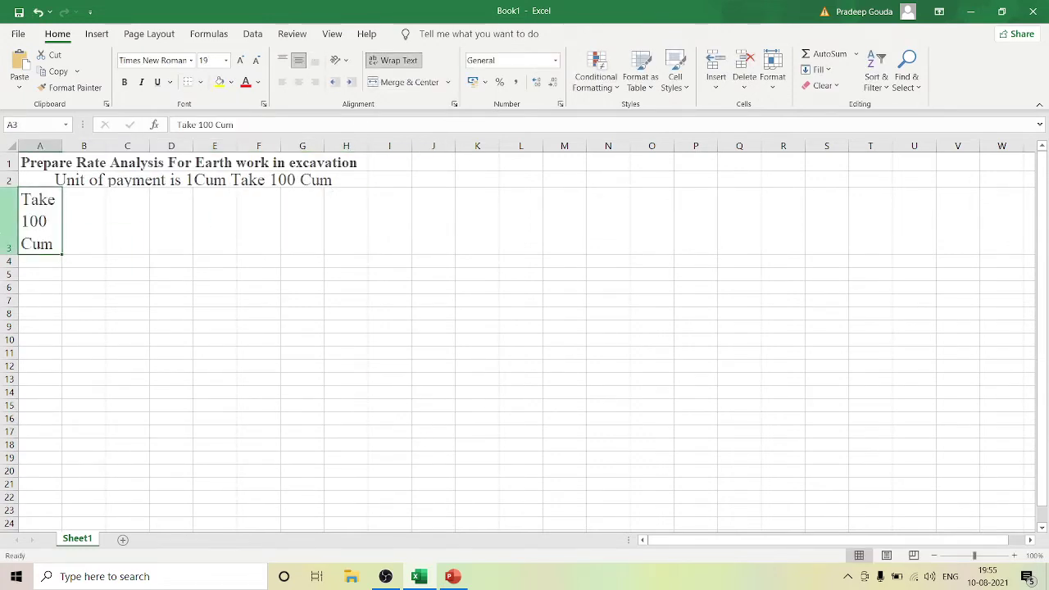
pyautogui.click(4, 222)
pyautogui.rightClick(7, 222)
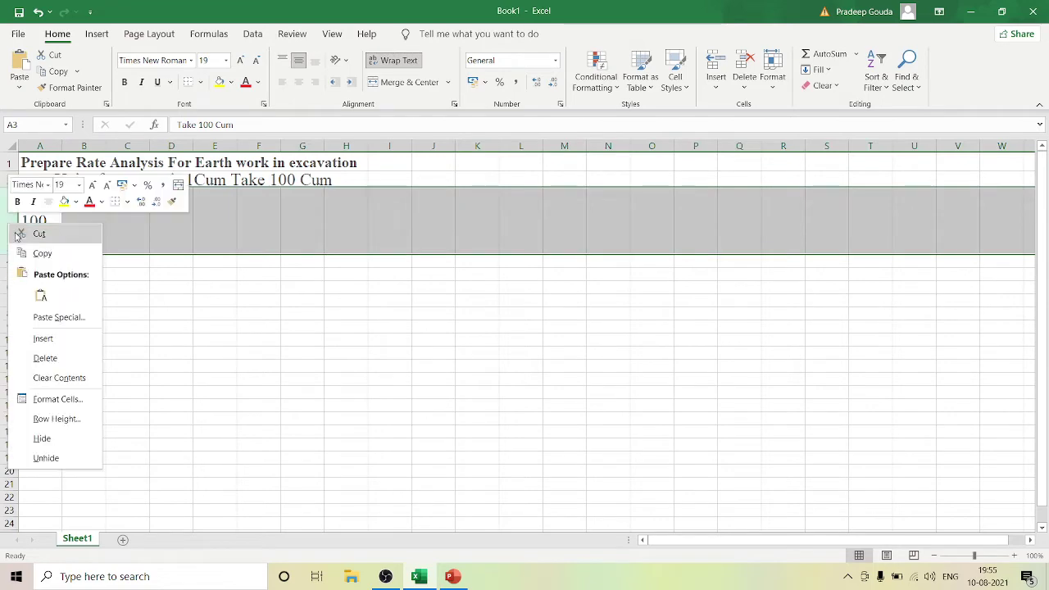
pyautogui.click(45, 358)
pyautogui.click(433, 353)
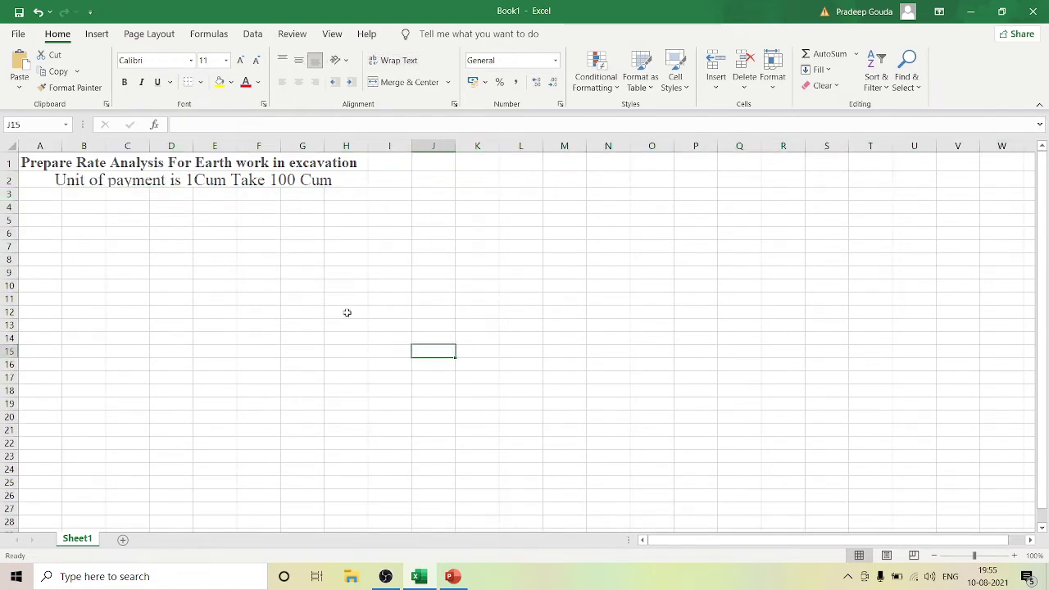
# Reduce the font size of the unit-of-payment text in merged cell A2 to 14
pyautogui.click(33, 181)
pyautogui.doubleClick(368, 176)
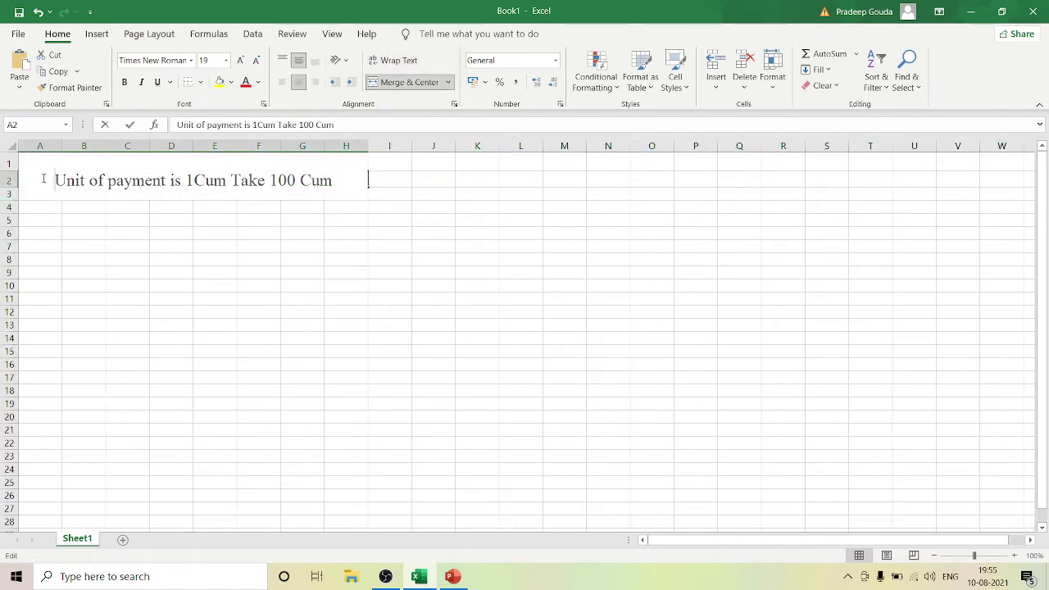
pyautogui.hotkey('shift', 'Home')
pyautogui.click(259, 62)
pyautogui.click(258, 61)
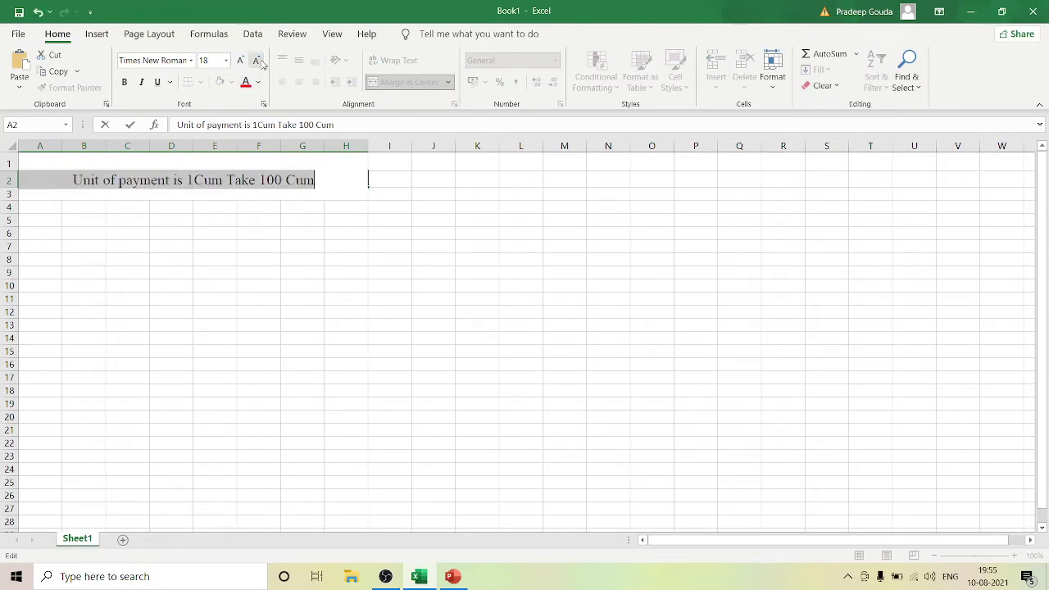
pyautogui.click(259, 62)
pyautogui.click(259, 63)
pyautogui.click(240, 61)
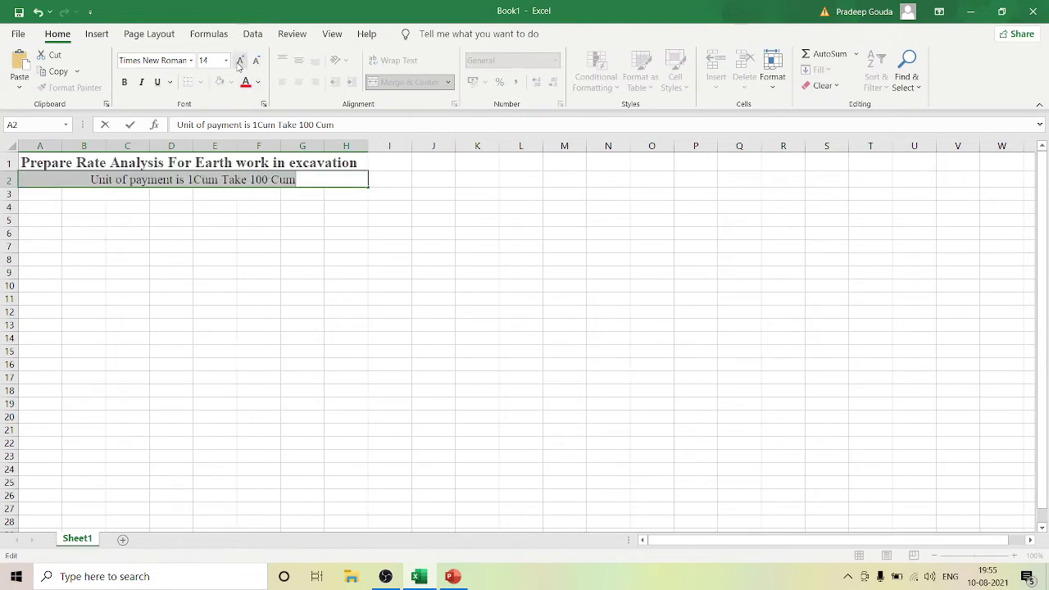
pyautogui.click(334, 339)
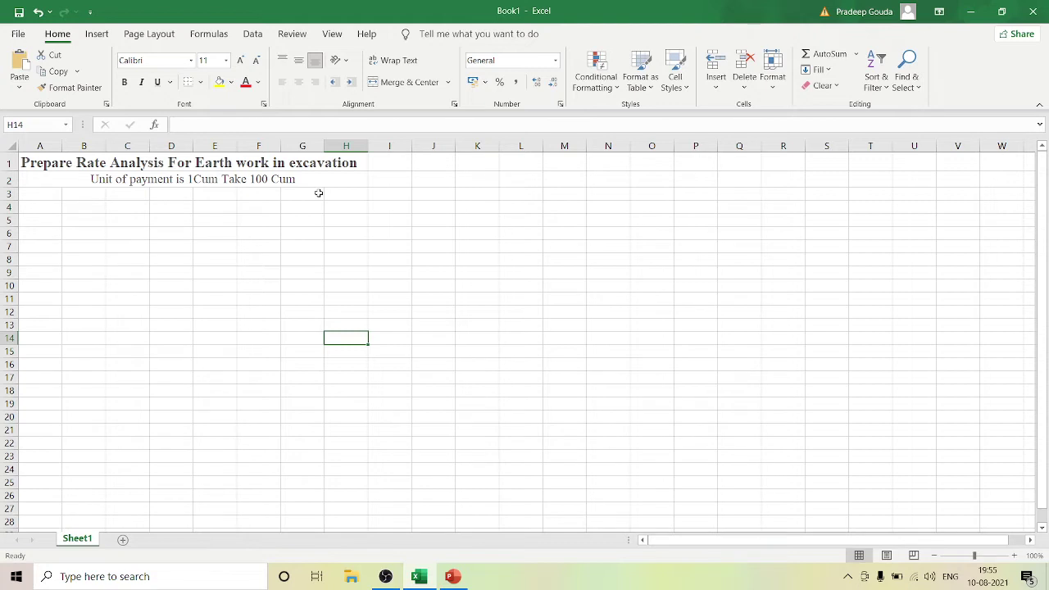
# Enter the column header "Sl No." in cell A3
pyautogui.click(31, 192)
pyautogui.write('Sl')
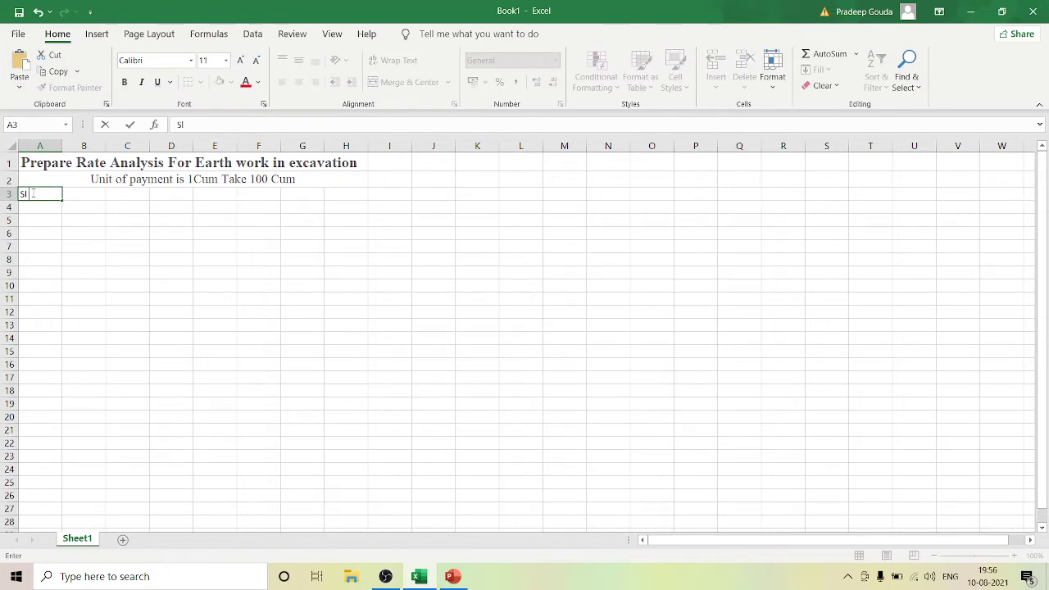
pyautogui.write(' No.')
pyautogui.press('Tab')
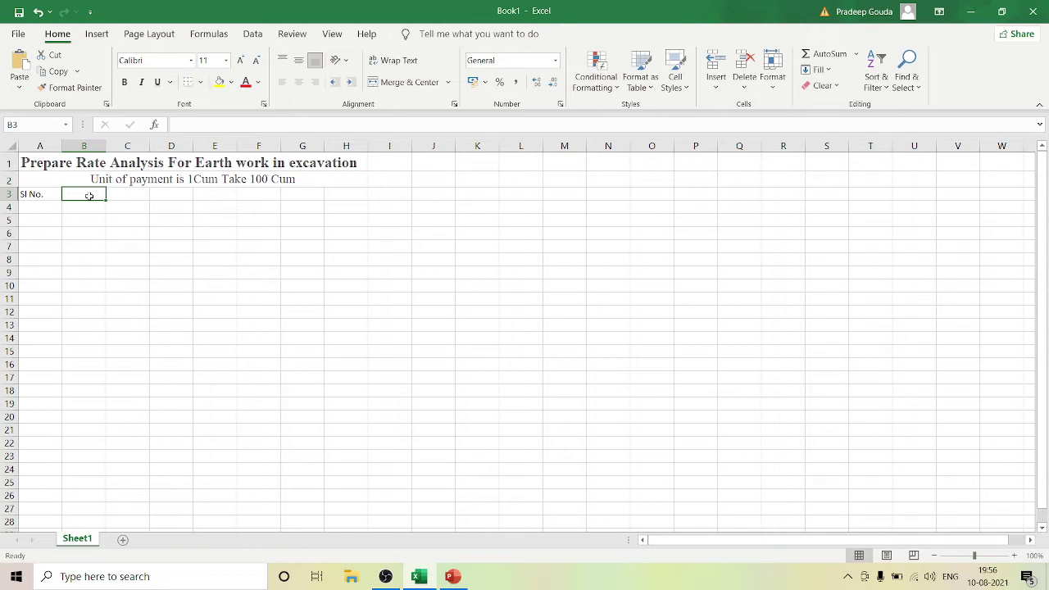
# Enter the column header "Particulars" in cell B3
pyautogui.write('P')
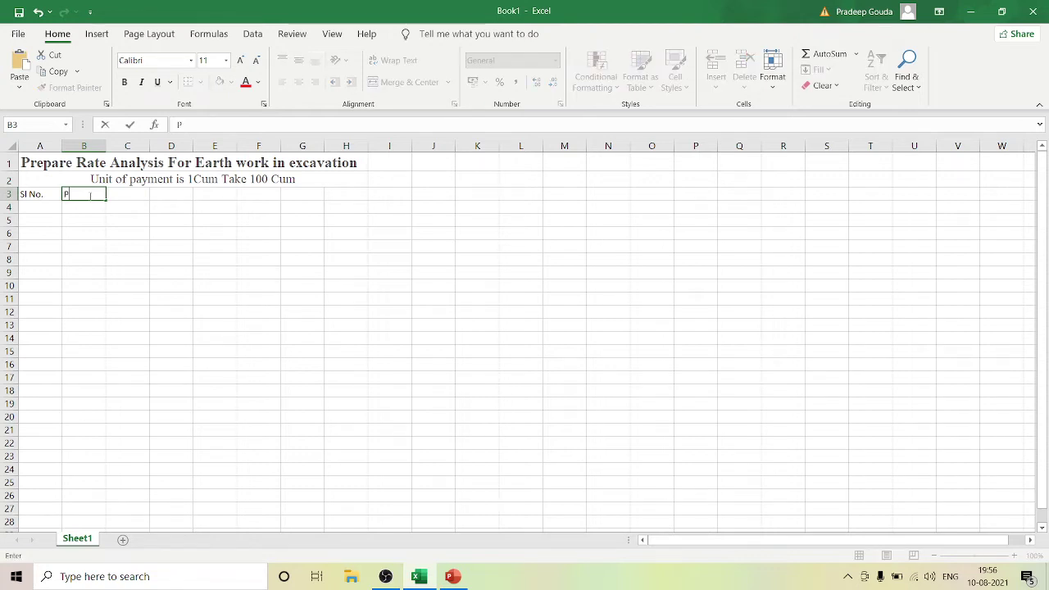
pyautogui.write('articulars')
pyautogui.click(161, 283)
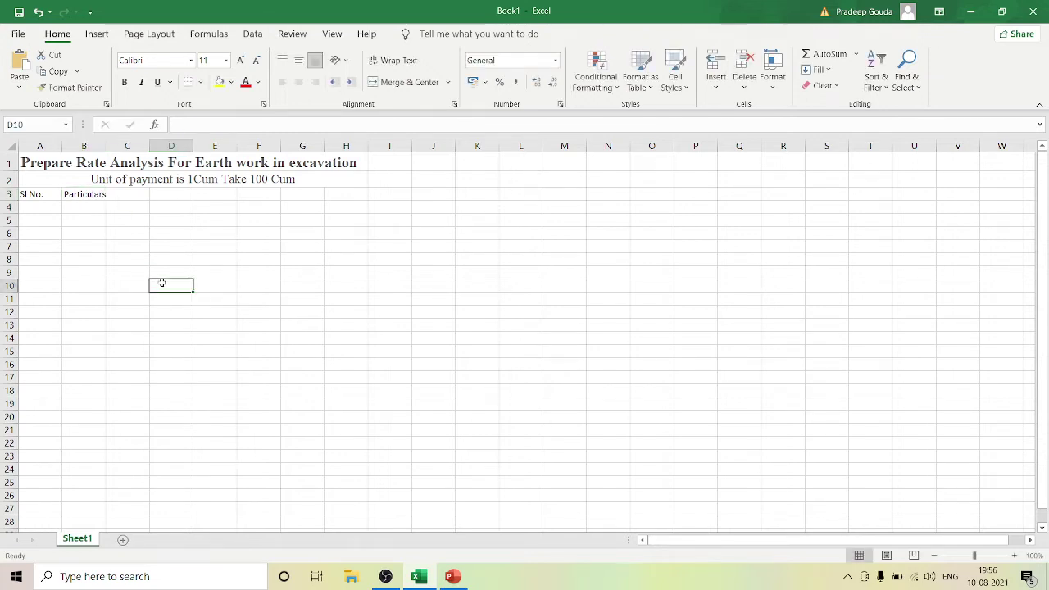
# Enter the column headers "Qty", "Rate", "Amt" and "Total" in cells C3 to F3, and widen column B to fit longer descriptions
pyautogui.click(124, 194)
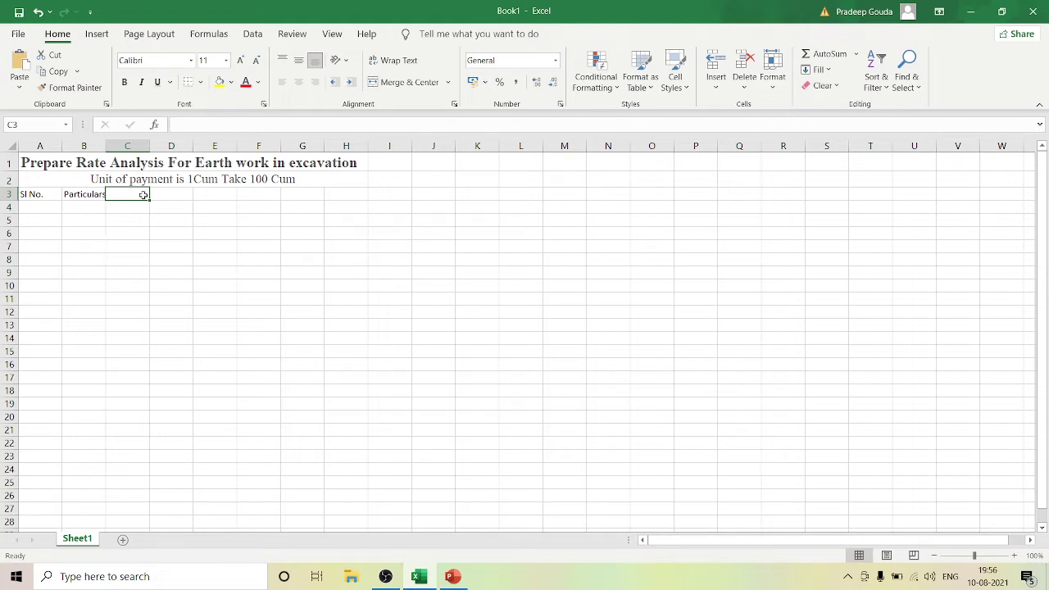
pyautogui.write('Qty')
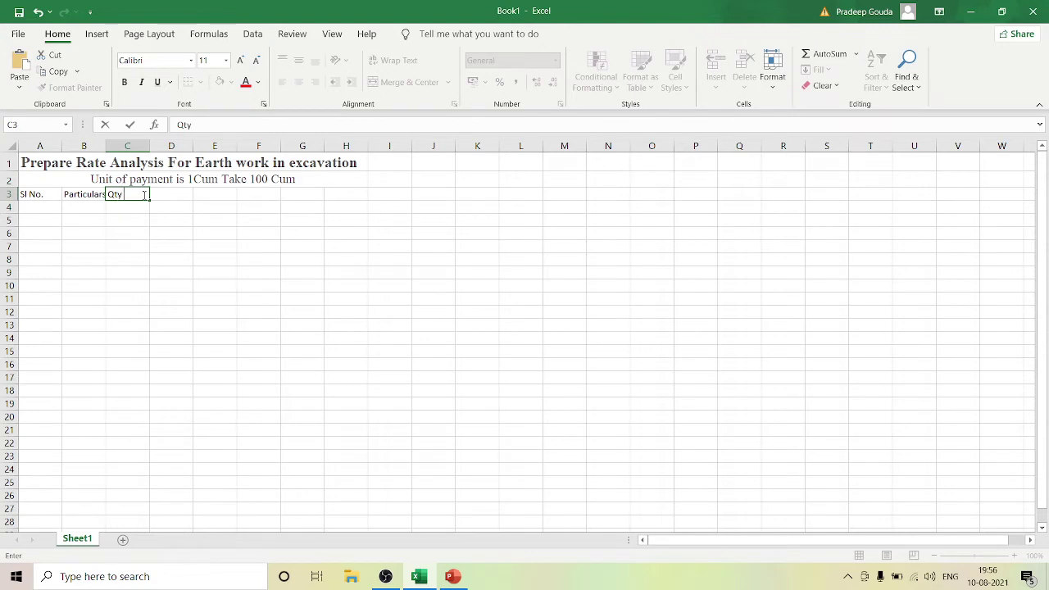
pyautogui.press('Tab')
pyautogui.write('Rate')
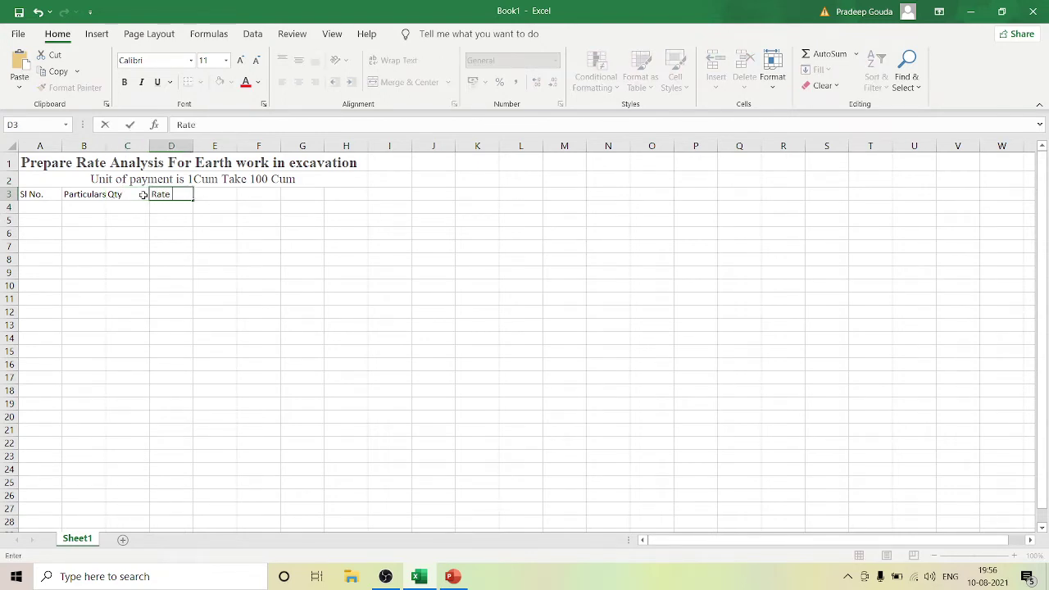
pyautogui.press('Tab')
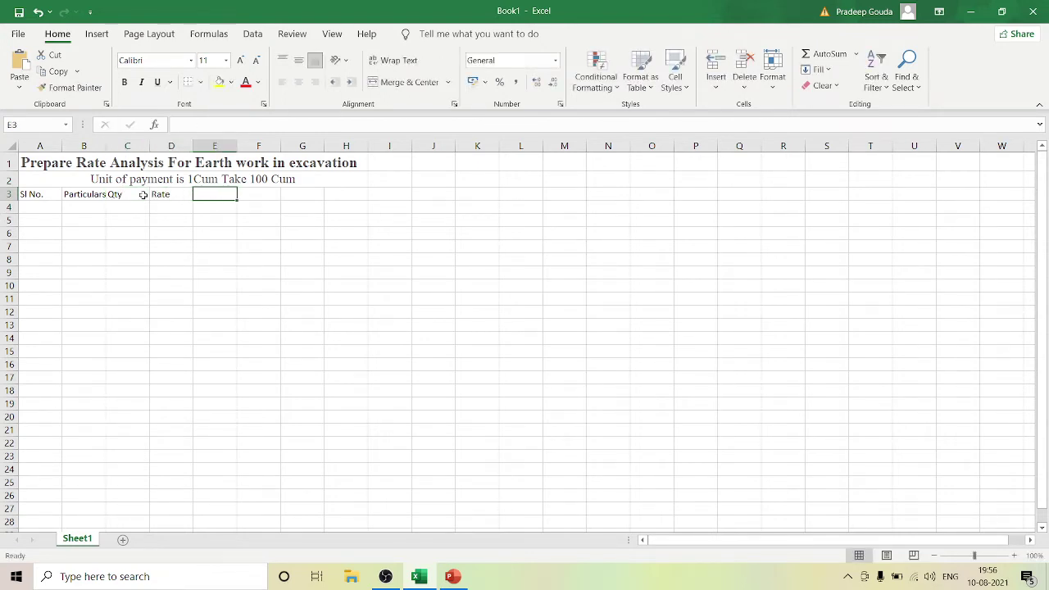
pyautogui.write('Amt')
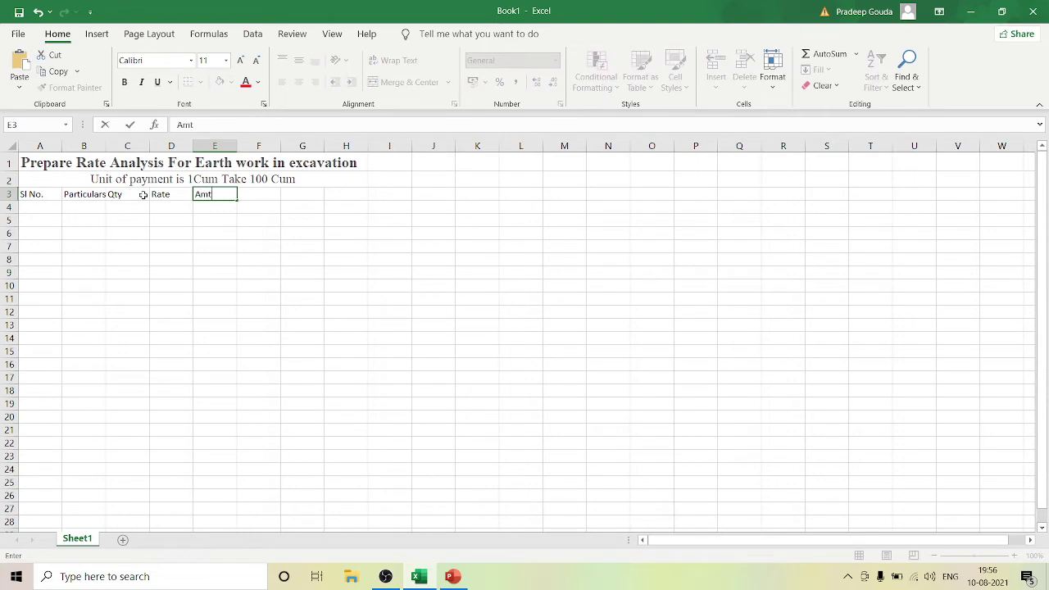
pyautogui.press('Tab')
pyautogui.write('T')
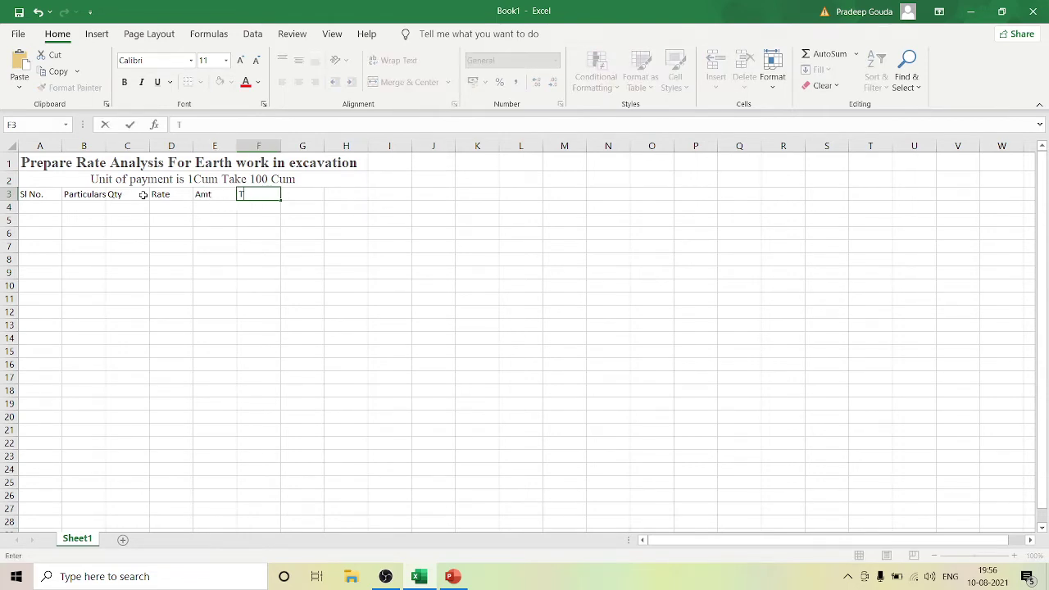
pyautogui.write('otal')
pyautogui.click(175, 283)
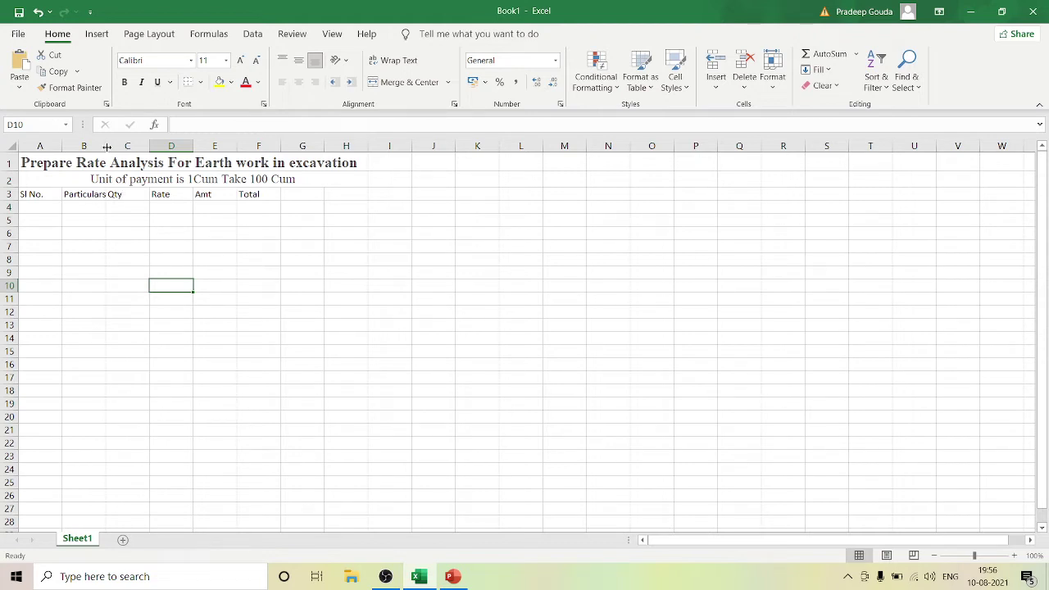
pyautogui.moveTo(106, 146); pyautogui.dragTo(180, 146)
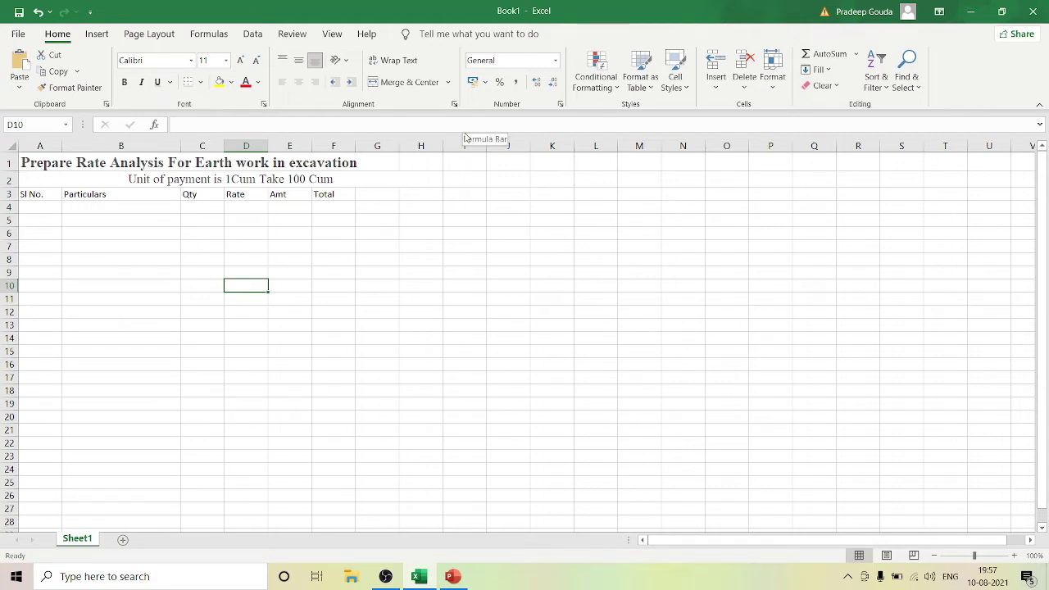
# Add item 1 in row 4 with the particulars "Materials /100 Cum"
pyautogui.click(44, 207)
pyautogui.write('.')
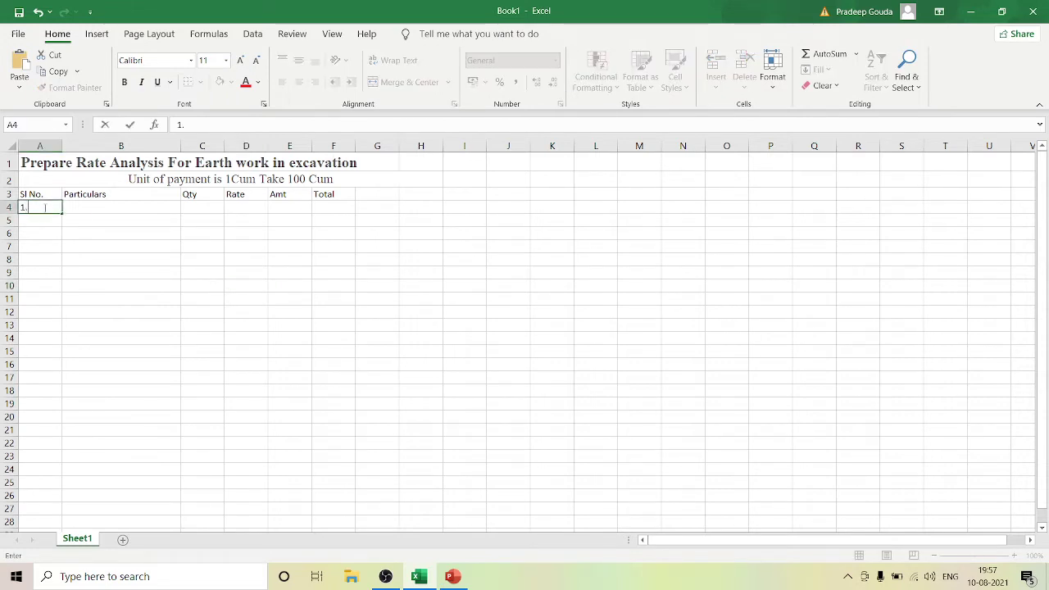
pyautogui.press('Tab')
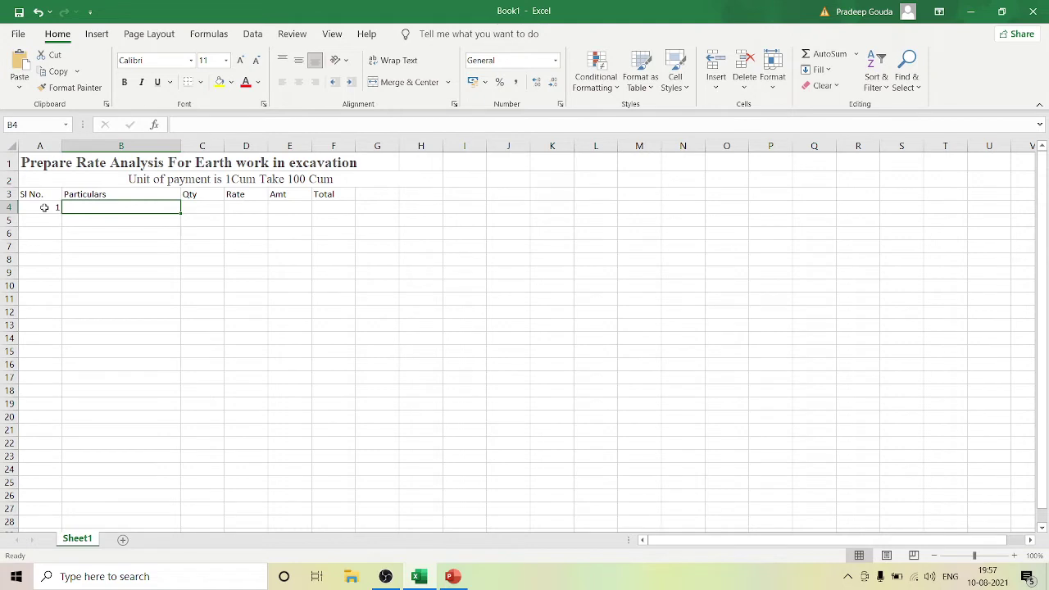
pyautogui.write('M')
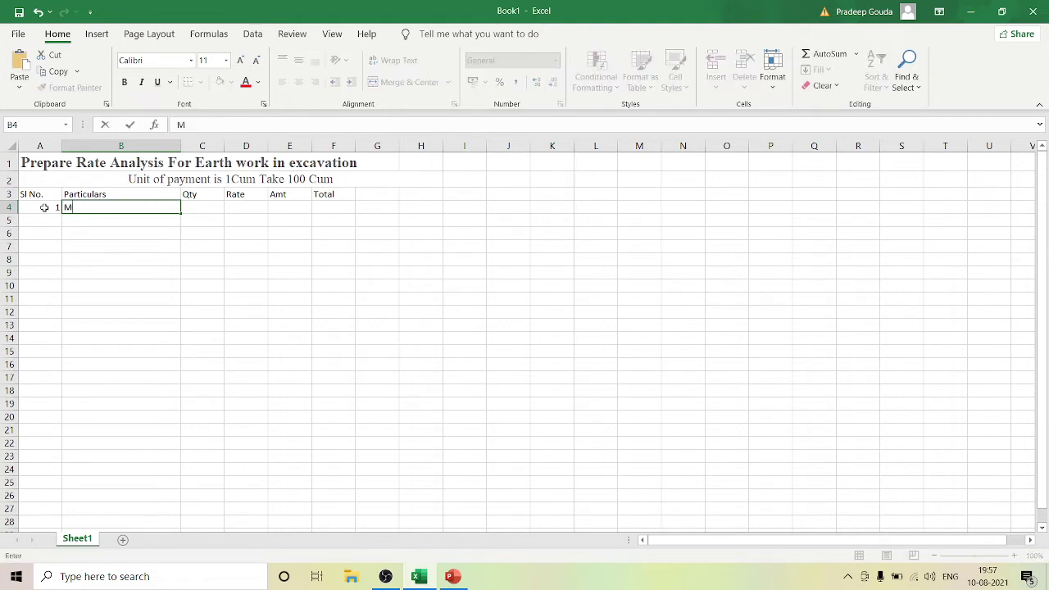
pyautogui.write('aterials /100 Cum')
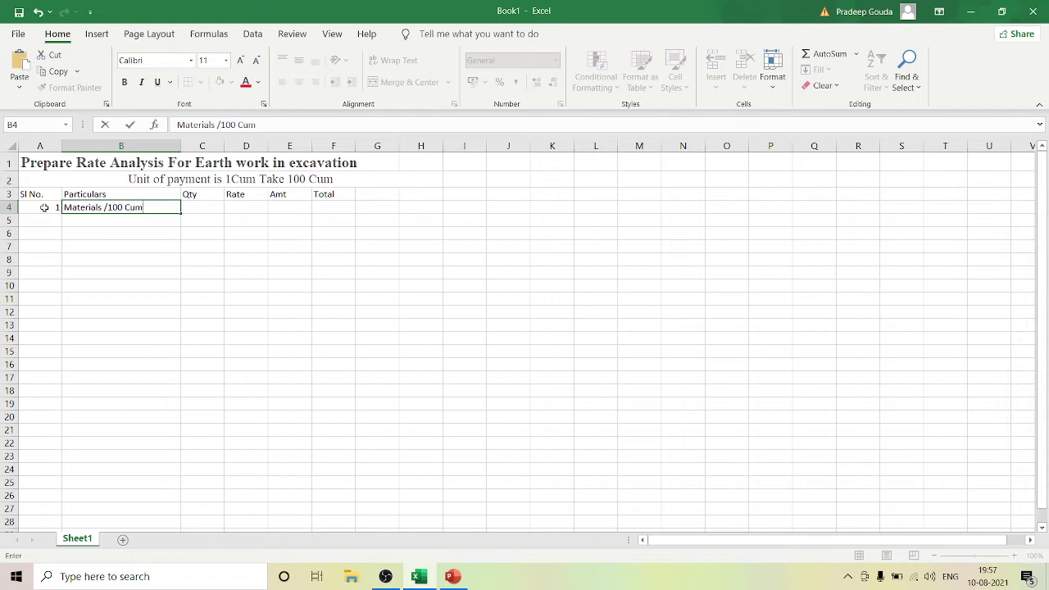
pyautogui.click(237, 309)
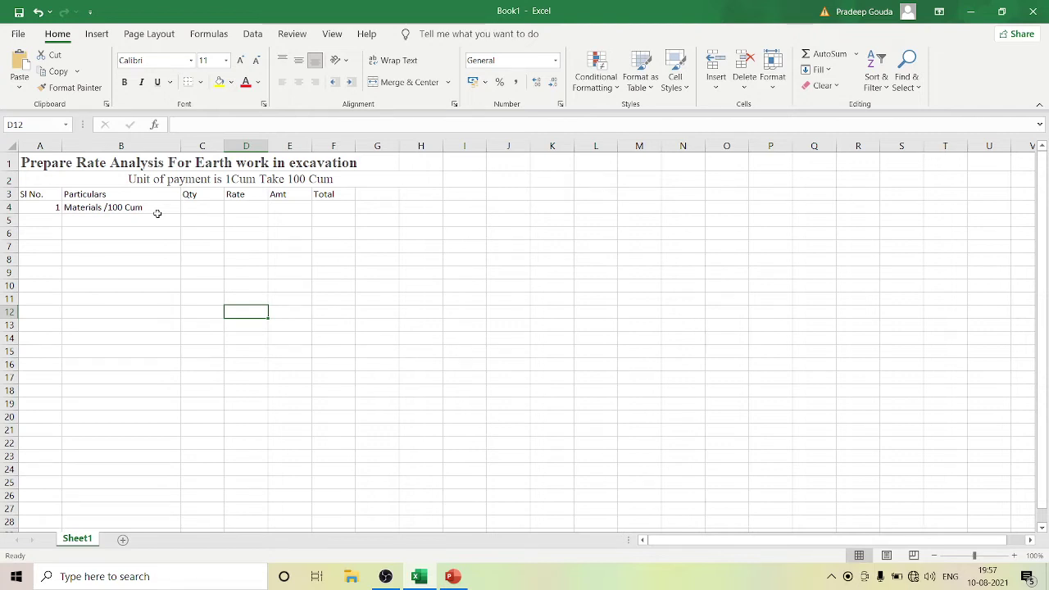
# Enter "Nil" as the quantity for the materials item in C4
pyautogui.click(196, 207)
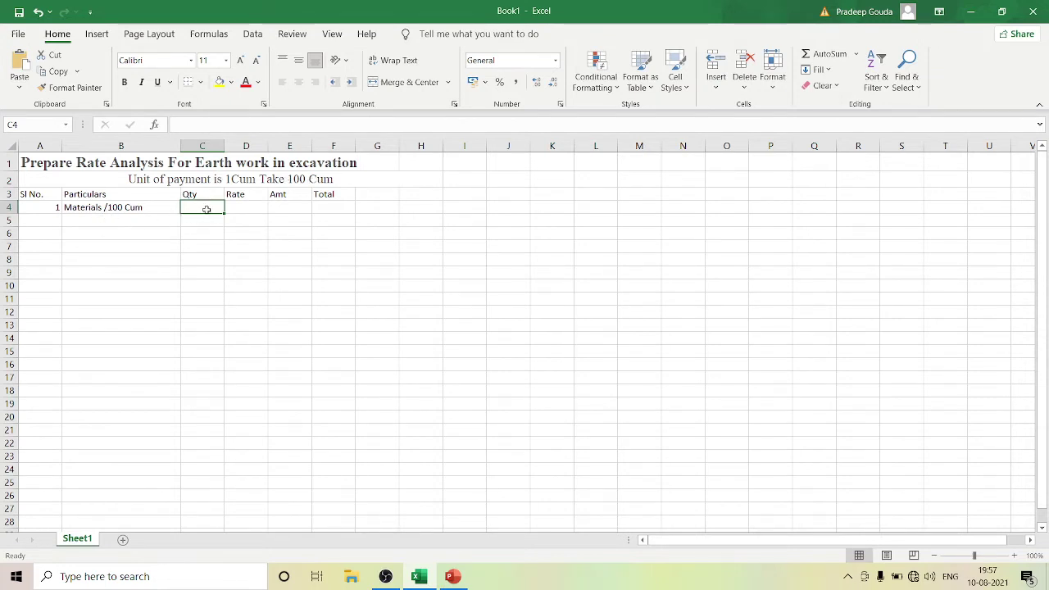
pyautogui.write('Nil')
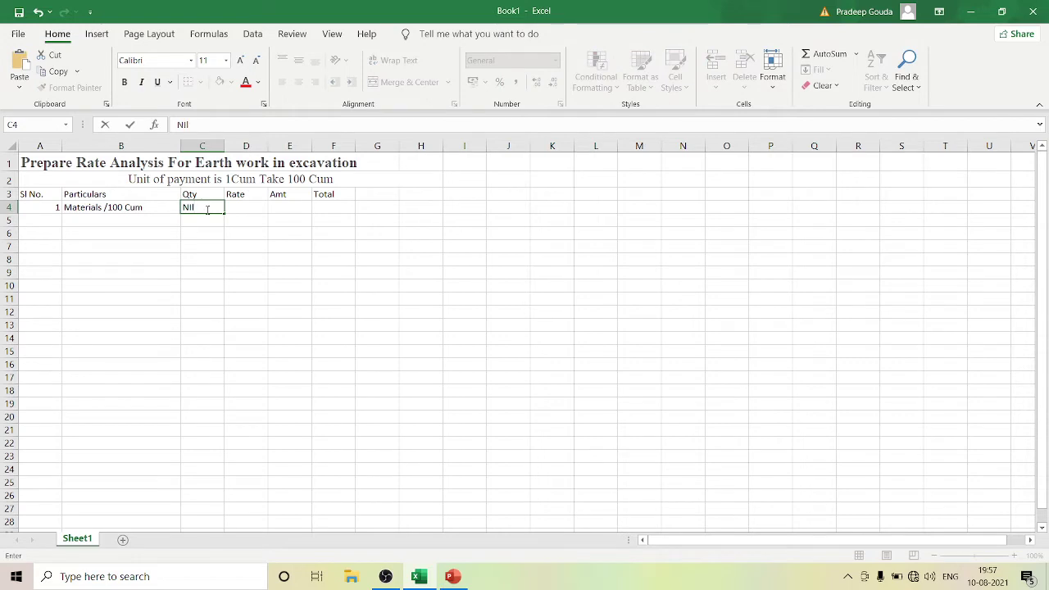
pyautogui.click(234, 311)
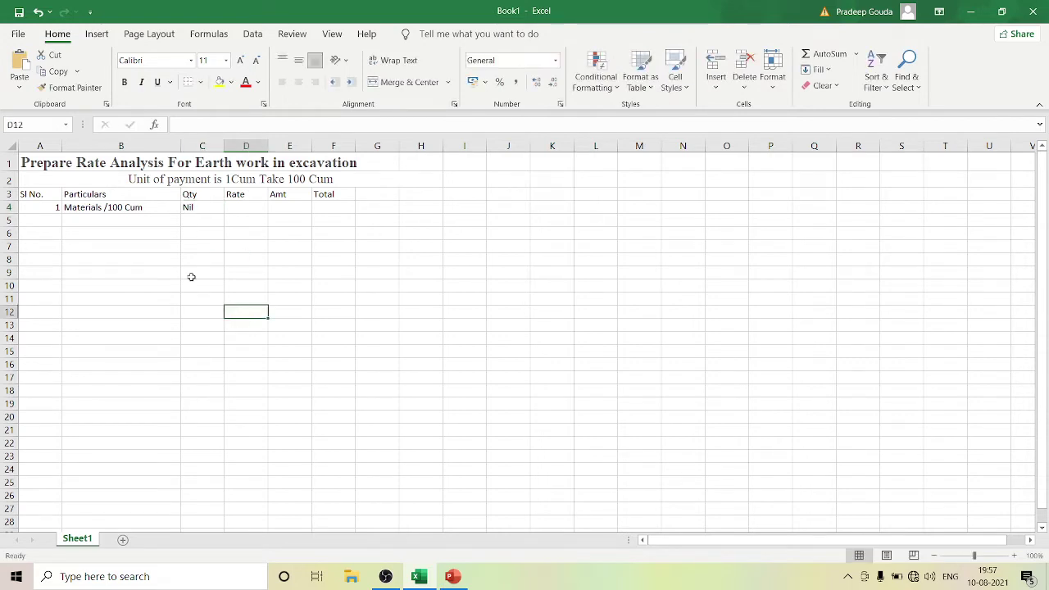
# Add item 2 in row 6 with the particulars "Labour"
pyautogui.click(50, 233)
pyautogui.write('2.')
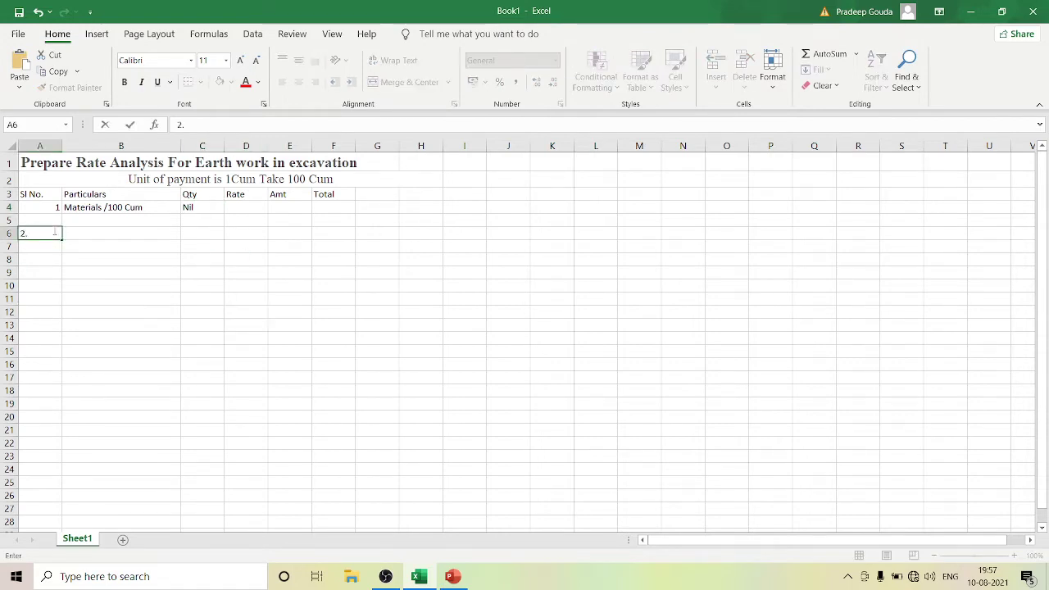
pyautogui.press('Tab')
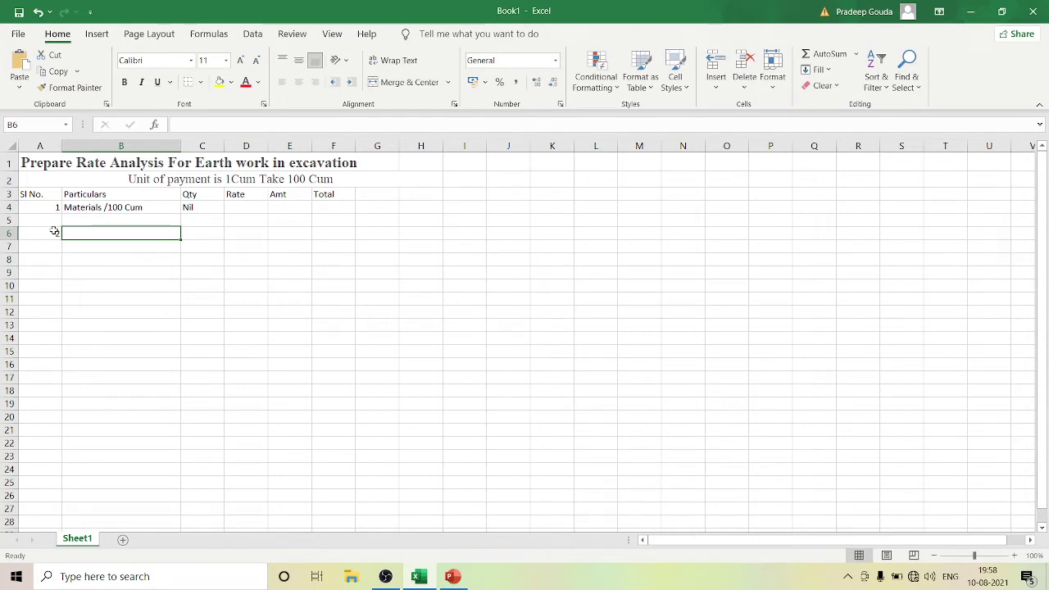
pyautogui.write('L')
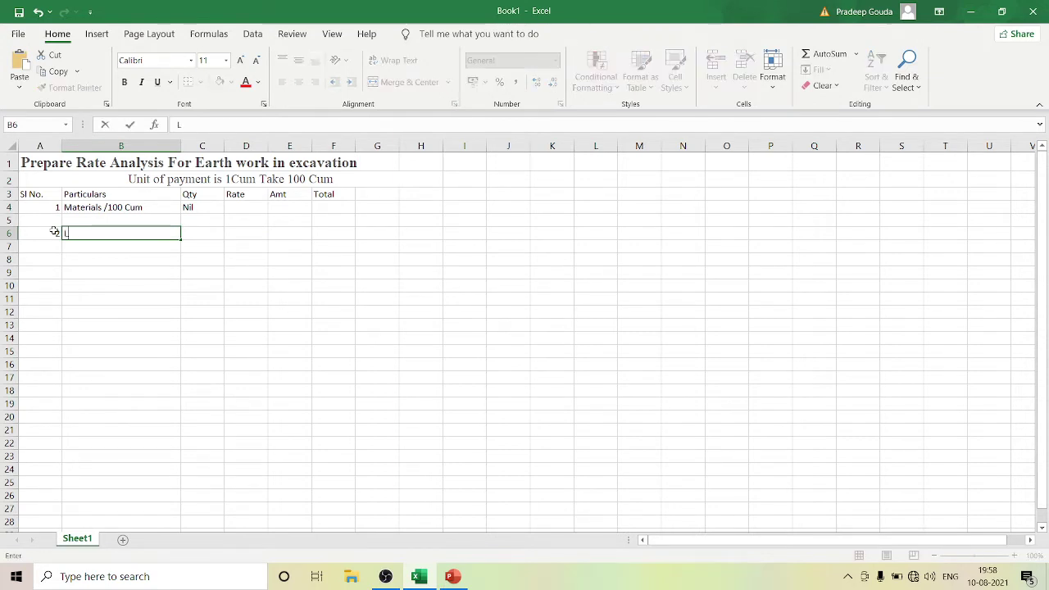
pyautogui.write('abour')
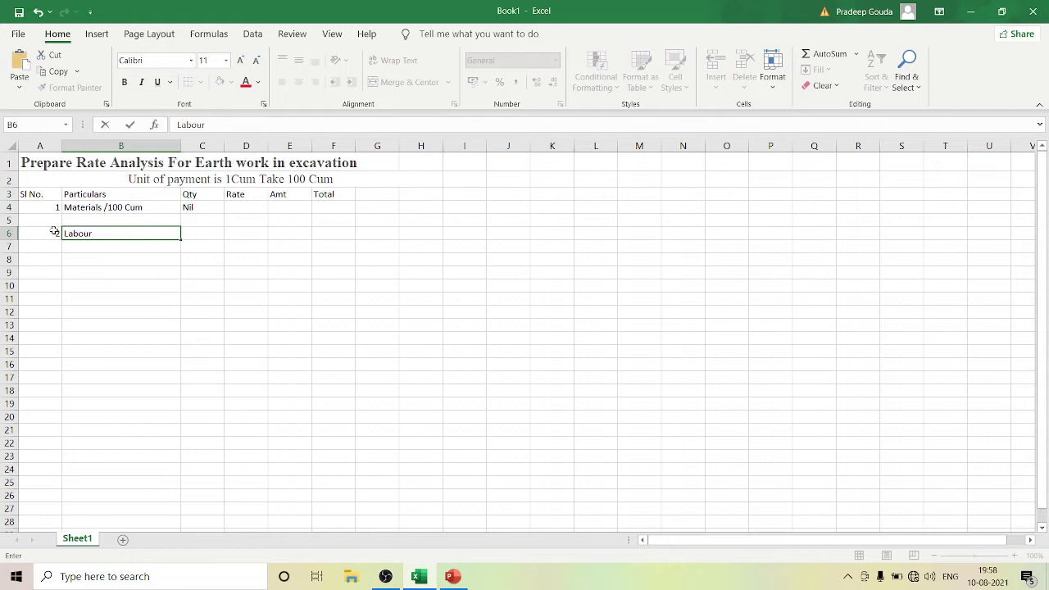
# List "Masson" in B7 and "Mazdoors" in B8 under the Labour item
pyautogui.click(123, 248)
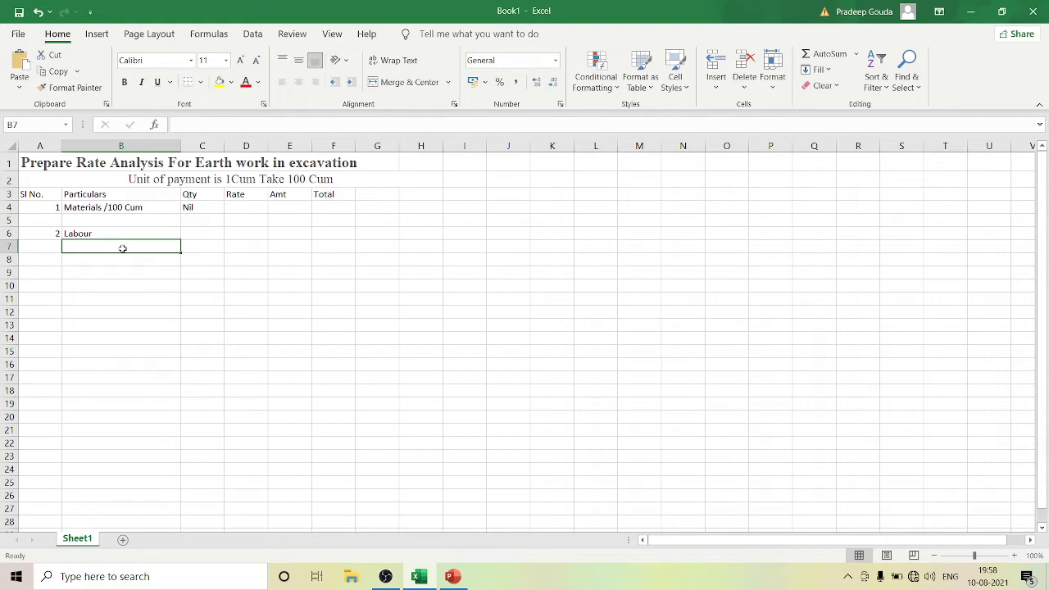
pyautogui.write('M')
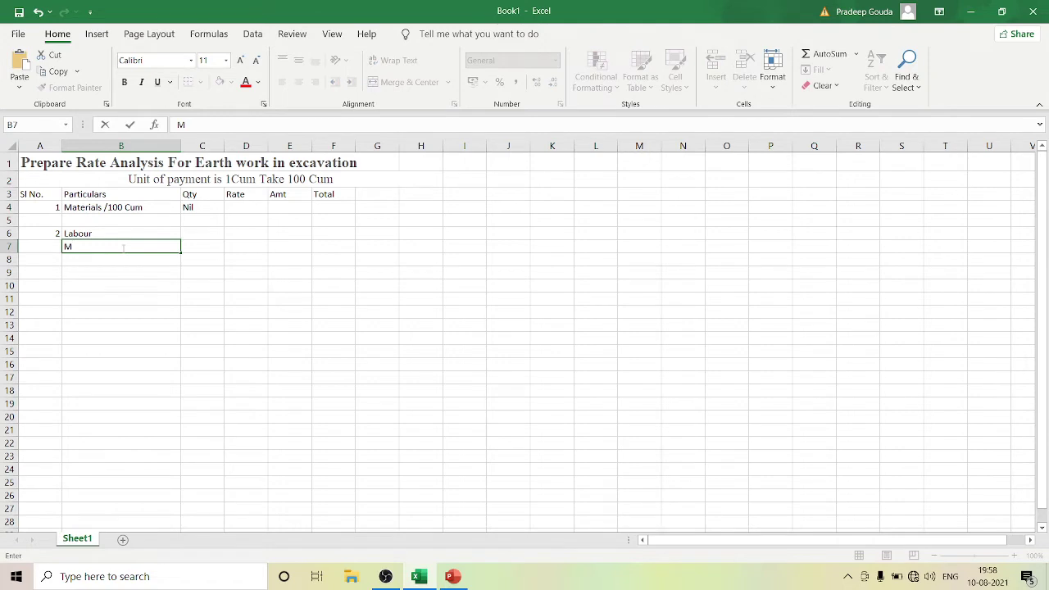
pyautogui.write('asson')
pyautogui.press('Return')
pyautogui.write('M')
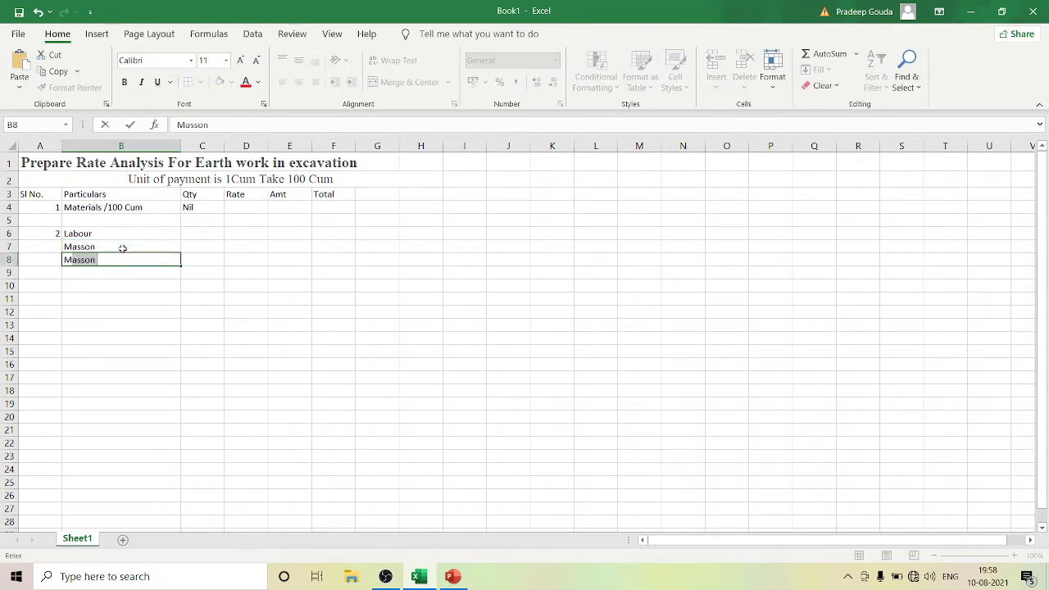
pyautogui.write('azdoors')
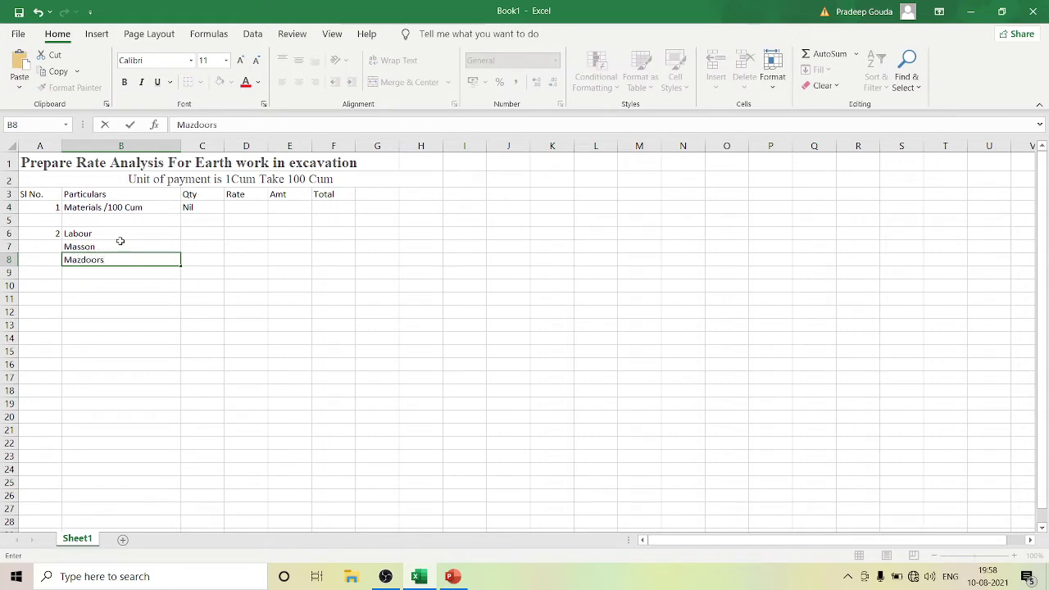
pyautogui.click(210, 265)
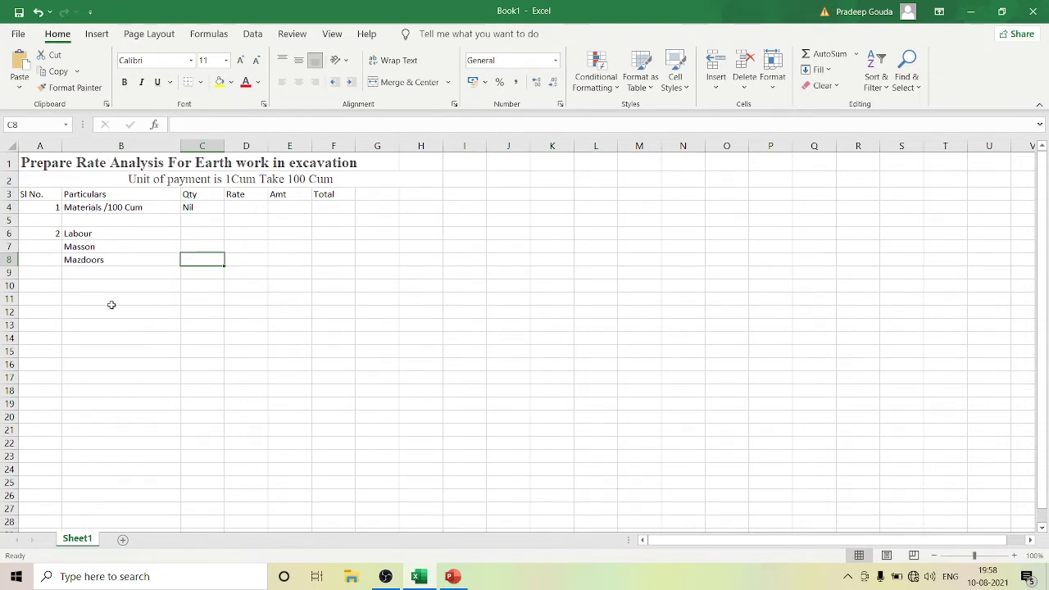
# Add item 3 in row 10 with the particulars "T & P @3% of the labours"
pyautogui.click(51, 283)
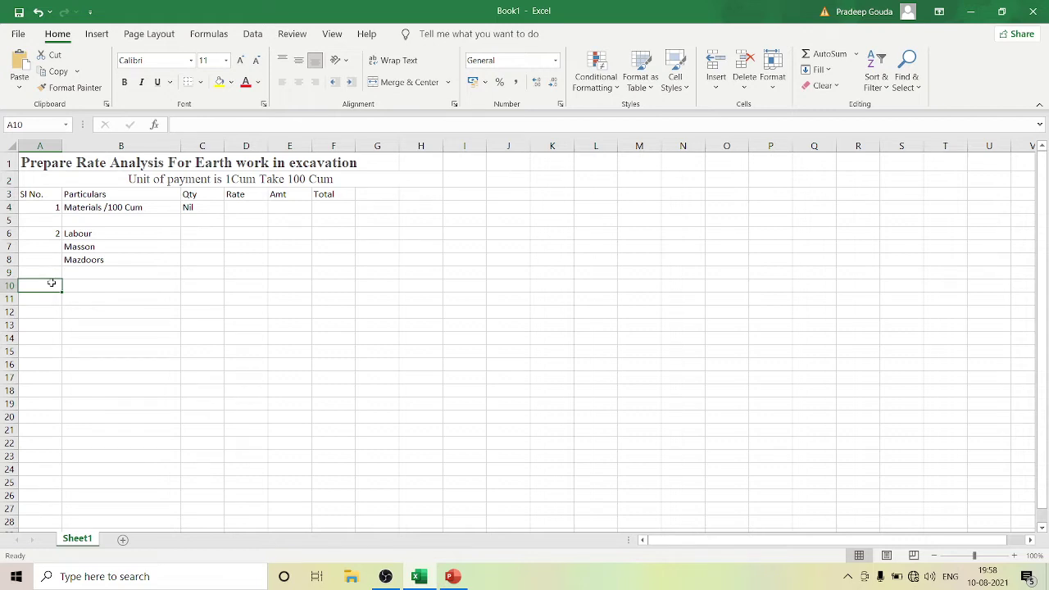
pyautogui.write('3')
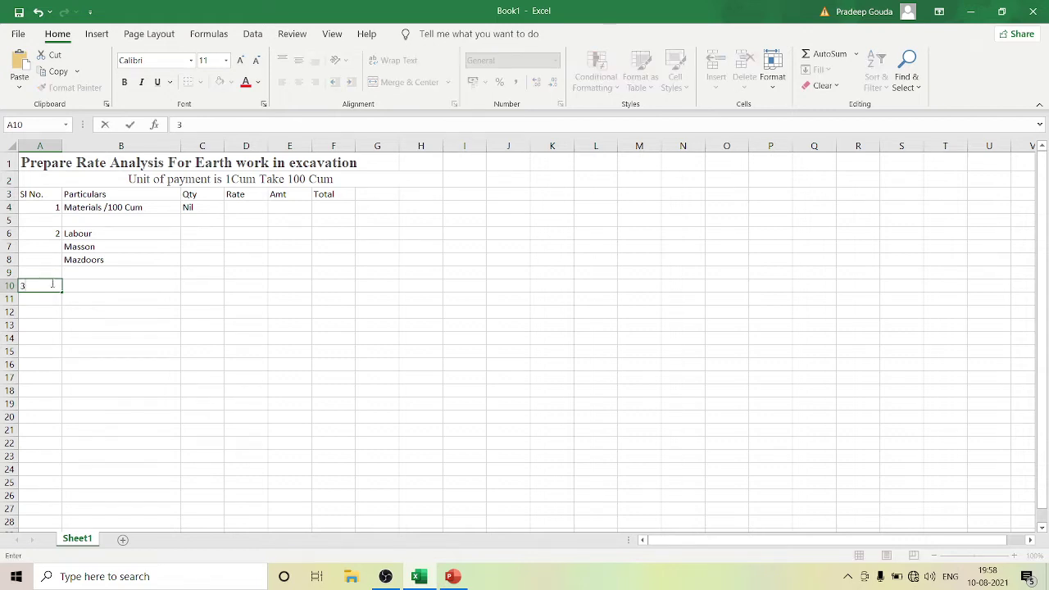
pyautogui.press('Tab')
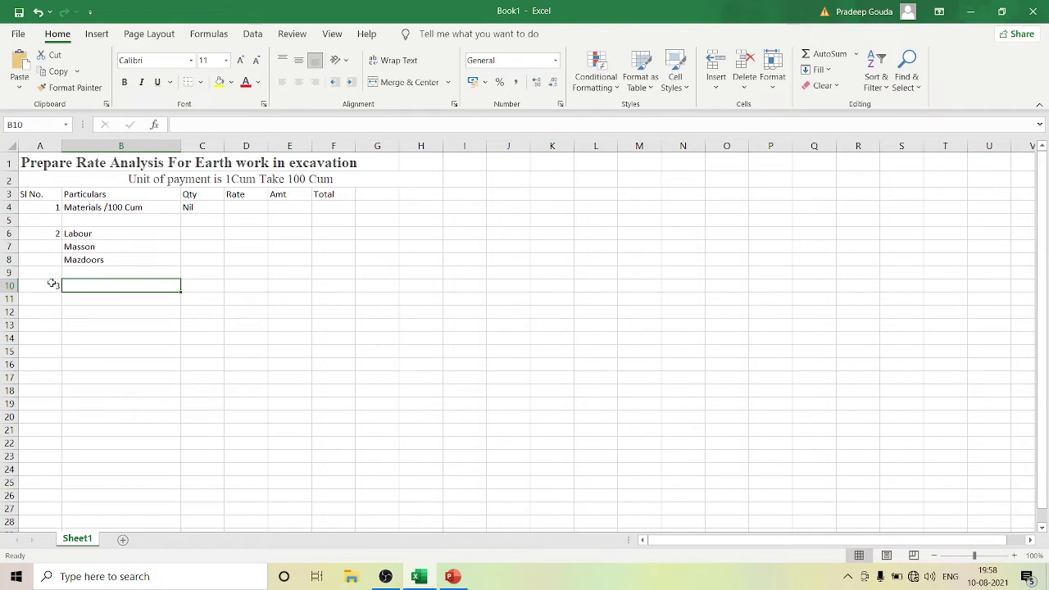
pyautogui.write('T')
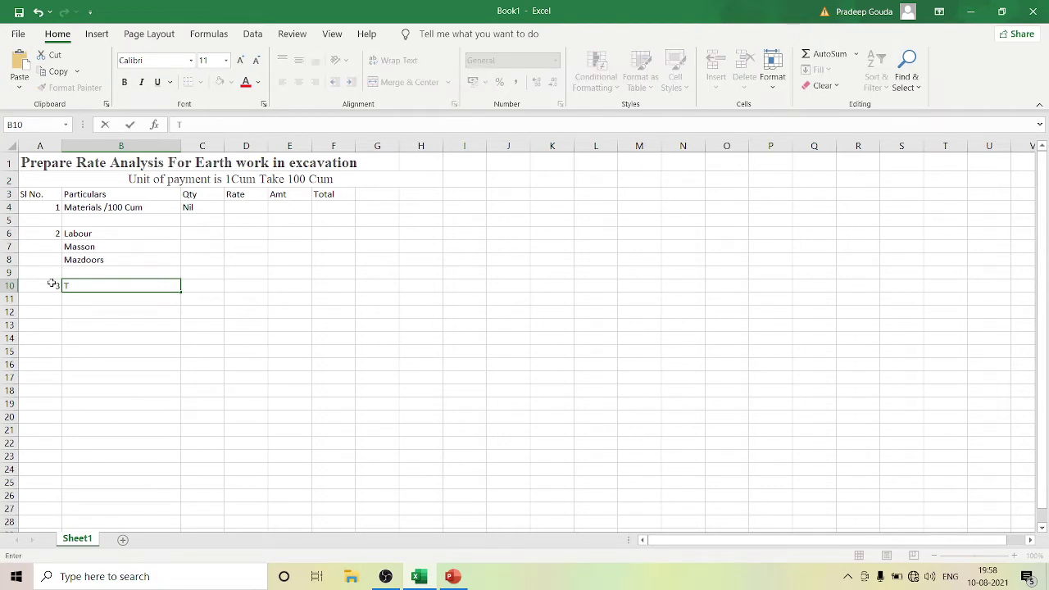
pyautogui.write('2P')
pyautogui.press('BackSpace')
pyautogui.press('BackSpace')
pyautogui.write('@')
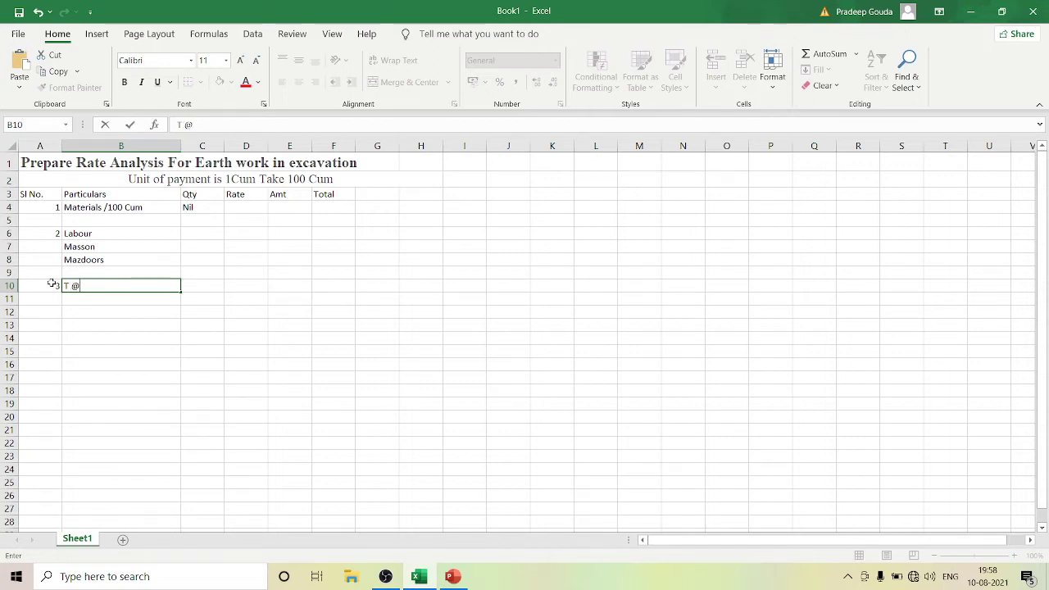
pyautogui.press('BackSpace')
pyautogui.press('BackSpace')
pyautogui.write('& P')
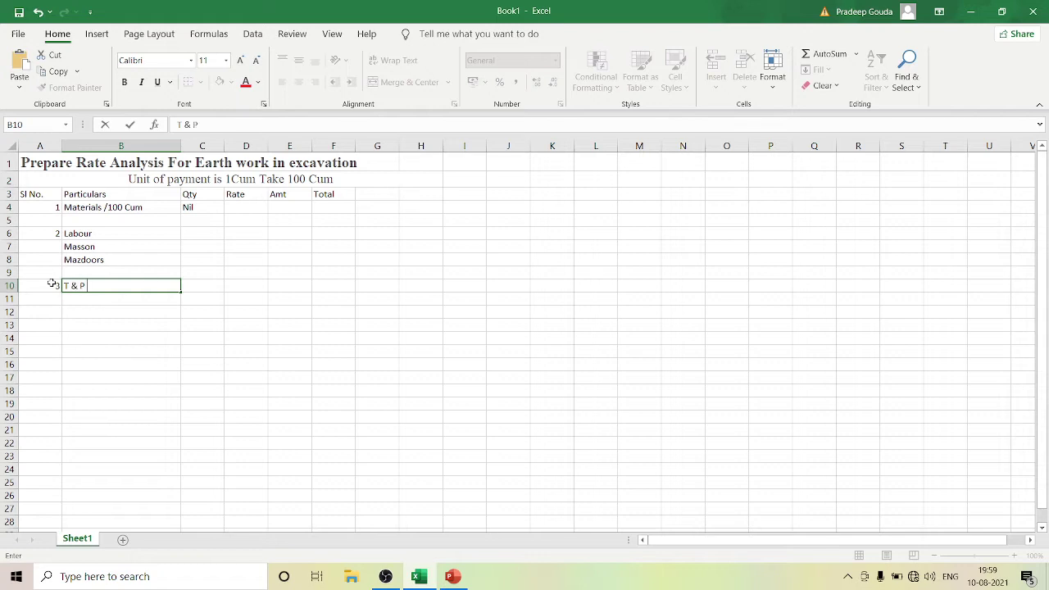
pyautogui.write(' 2')
pyautogui.press('BackSpace')
pyautogui.write('@3% of the')
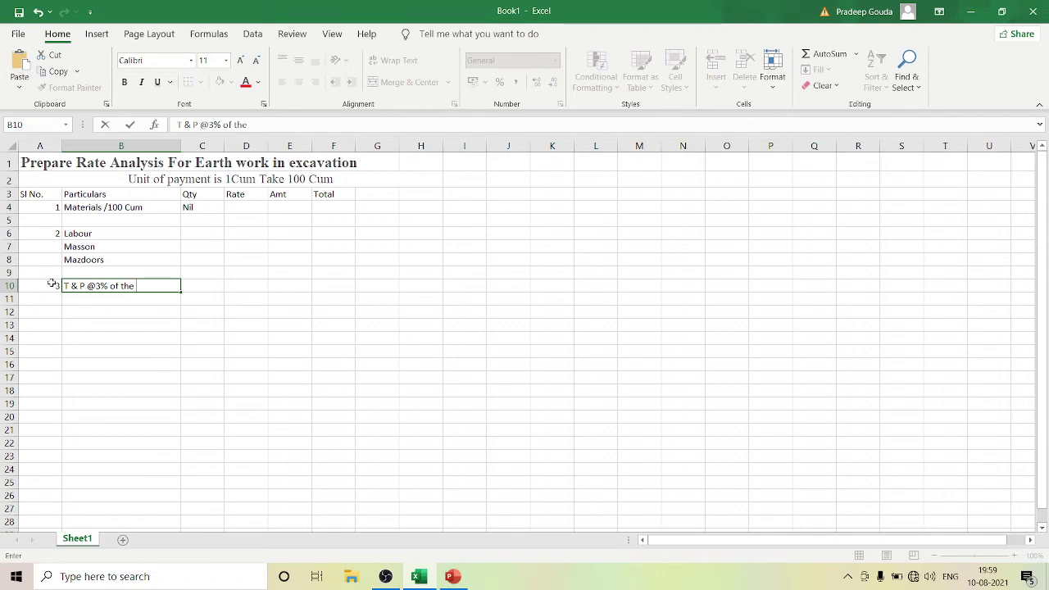
pyautogui.write(' labours')
pyautogui.click(165, 313)
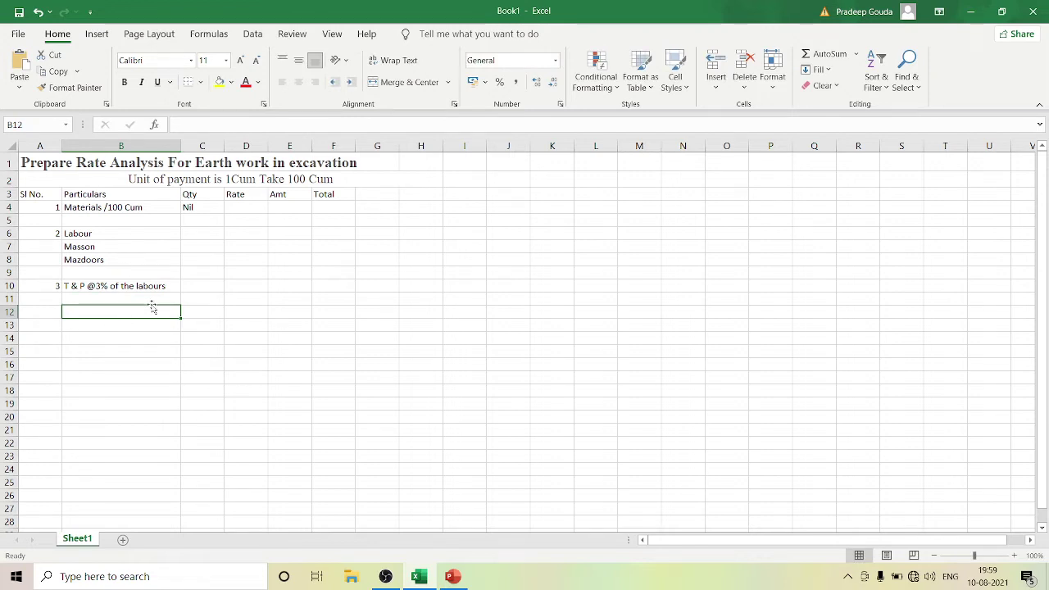
# Centre the labour names "Masson" and "Mazdoors" horizontally in B7:B8
pyautogui.click(201, 287)
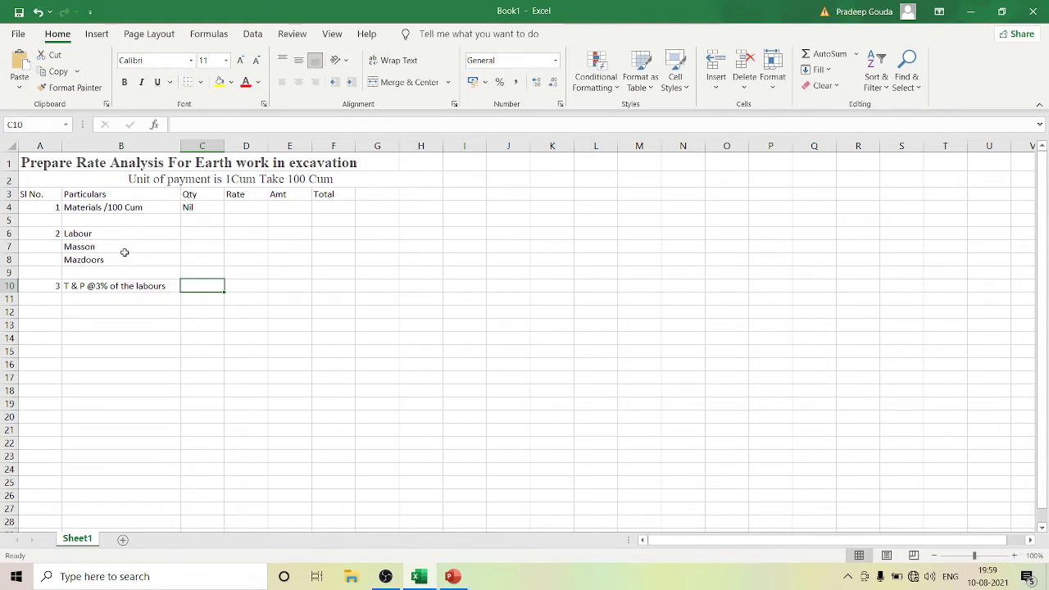
pyautogui.moveTo(124, 253)
pyautogui.mouseDown()
pyautogui.moveTo(131, 246)
pyautogui.moveTo(122, 271)
pyautogui.moveTo(124, 261)
pyautogui.mouseUp()
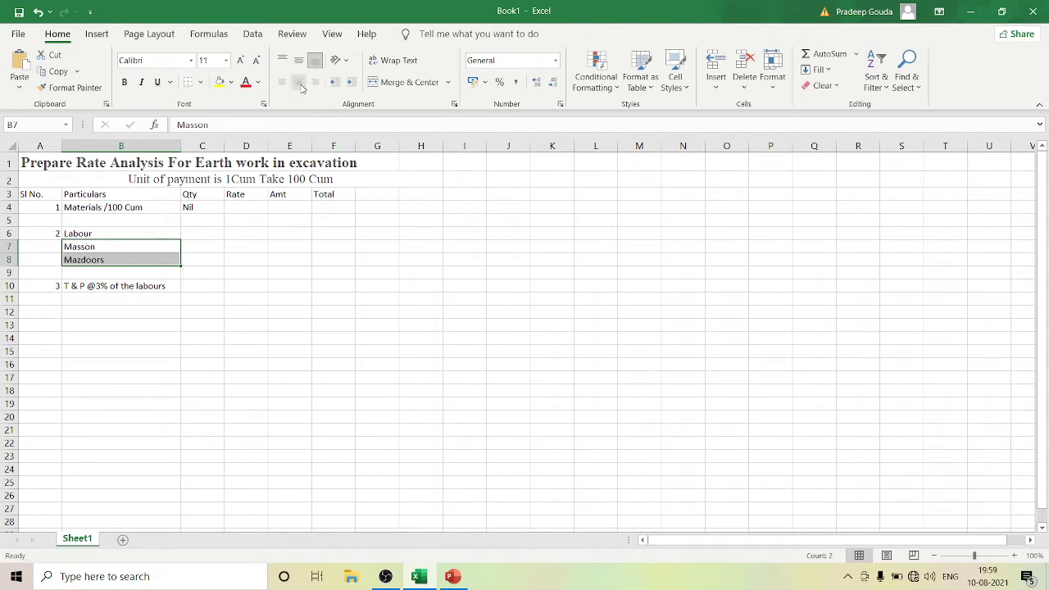
pyautogui.click(300, 85)
pyautogui.click(286, 354)
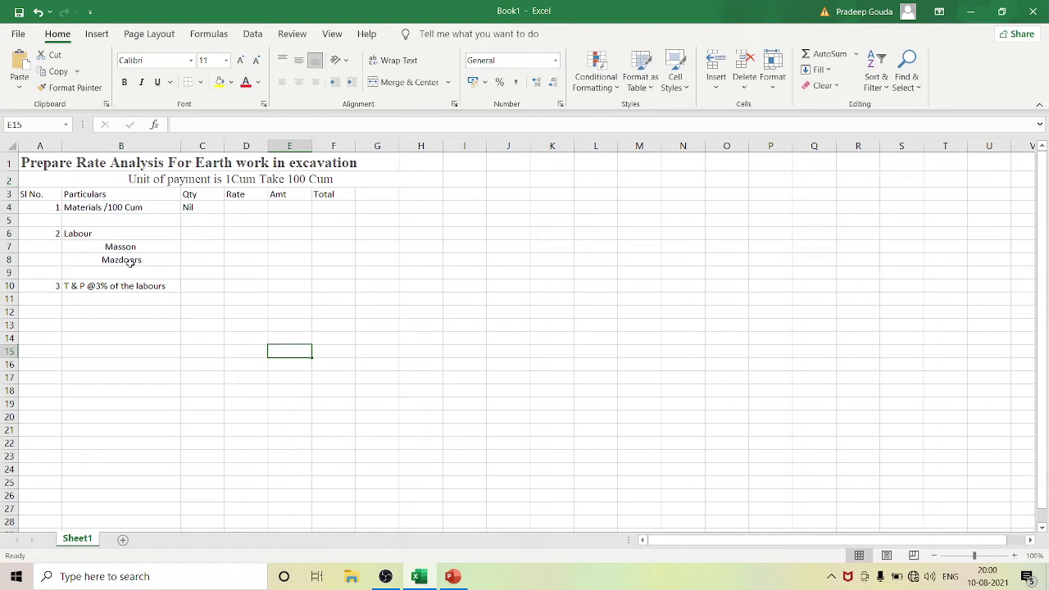
# Enter the labour quantities: 1.5 for Masson in C7 and 33 for Mazdoors in C8
pyautogui.click(205, 245)
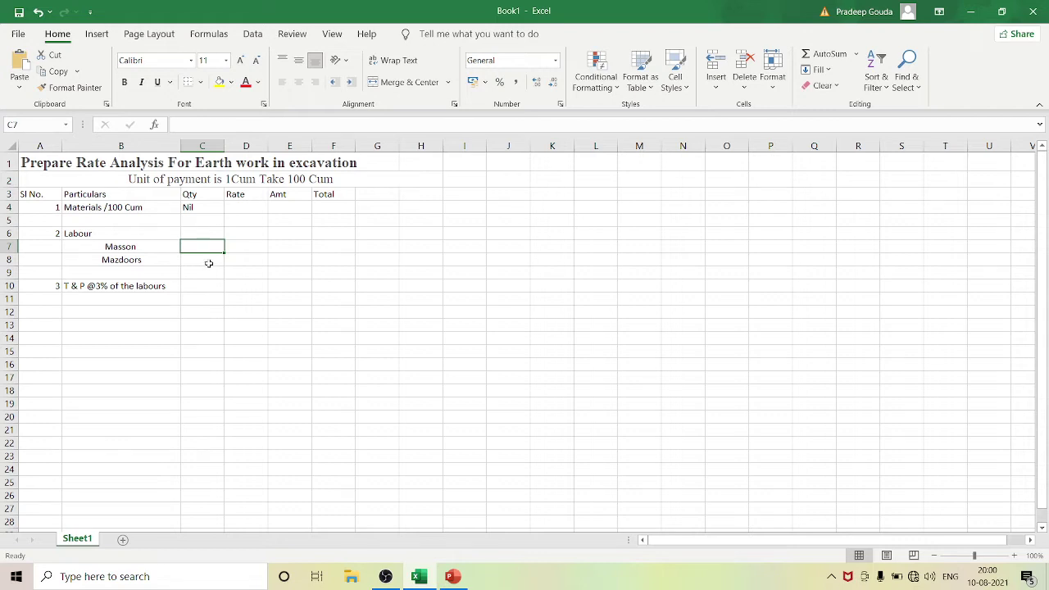
pyautogui.write('1.5')
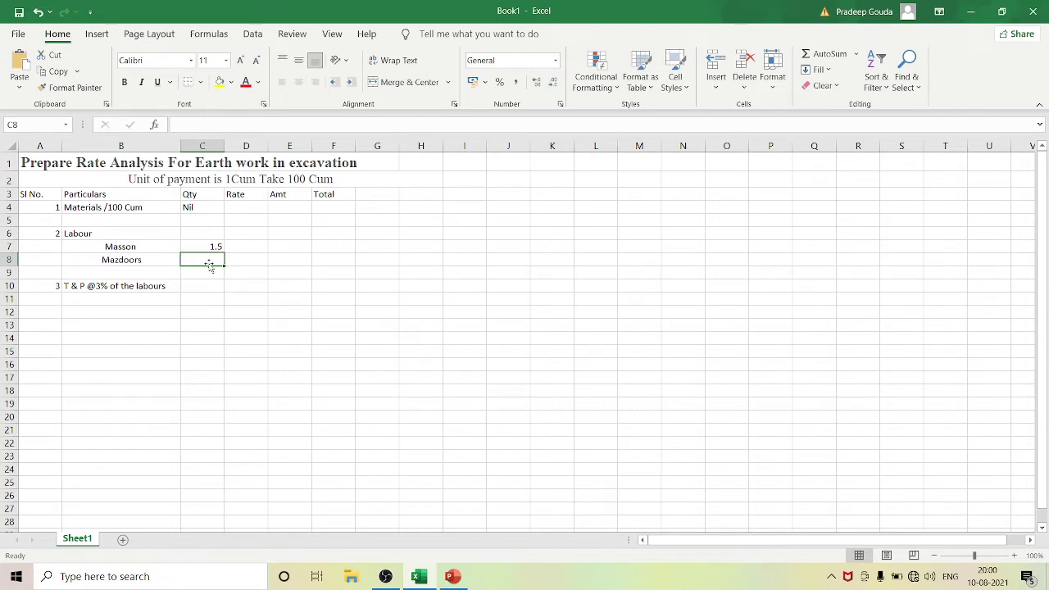
pyautogui.write('33')
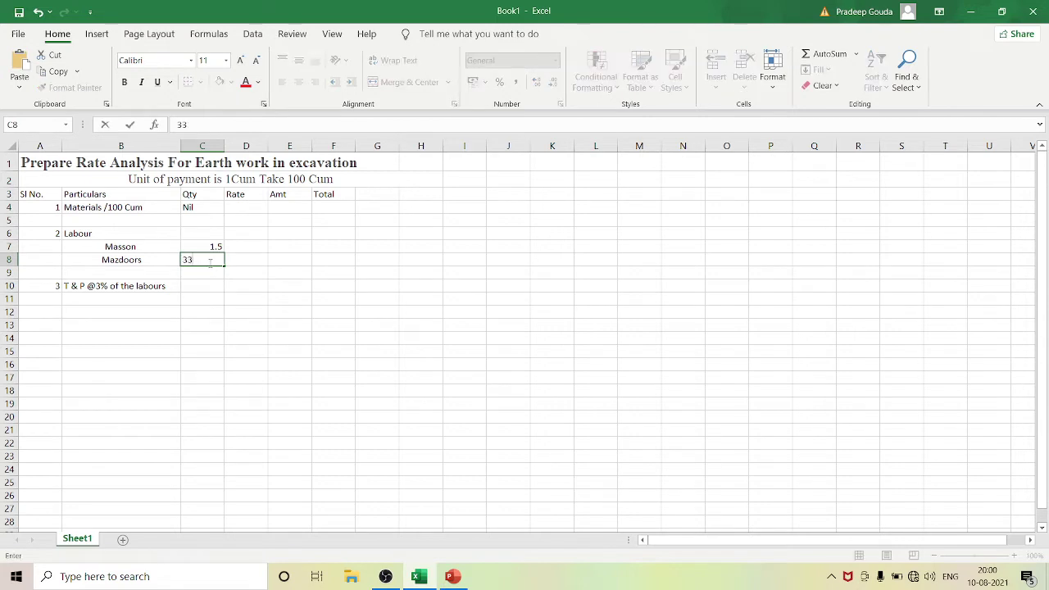
pyautogui.click(302, 310)
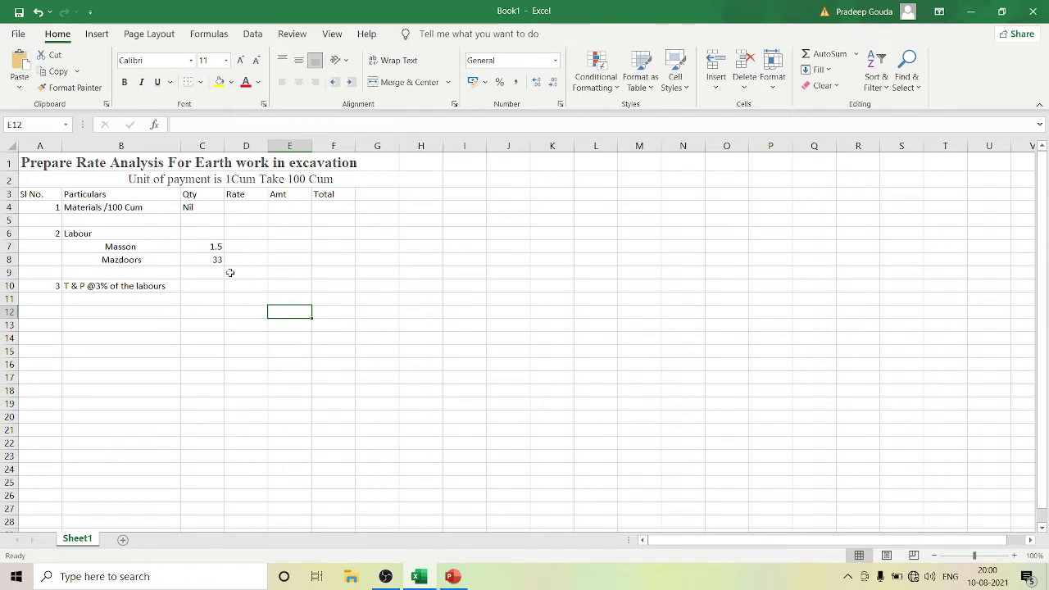
# Insert a blank column between the Qty and Rate columns
pyautogui.click(202, 145)
pyautogui.rightClick(211, 148)
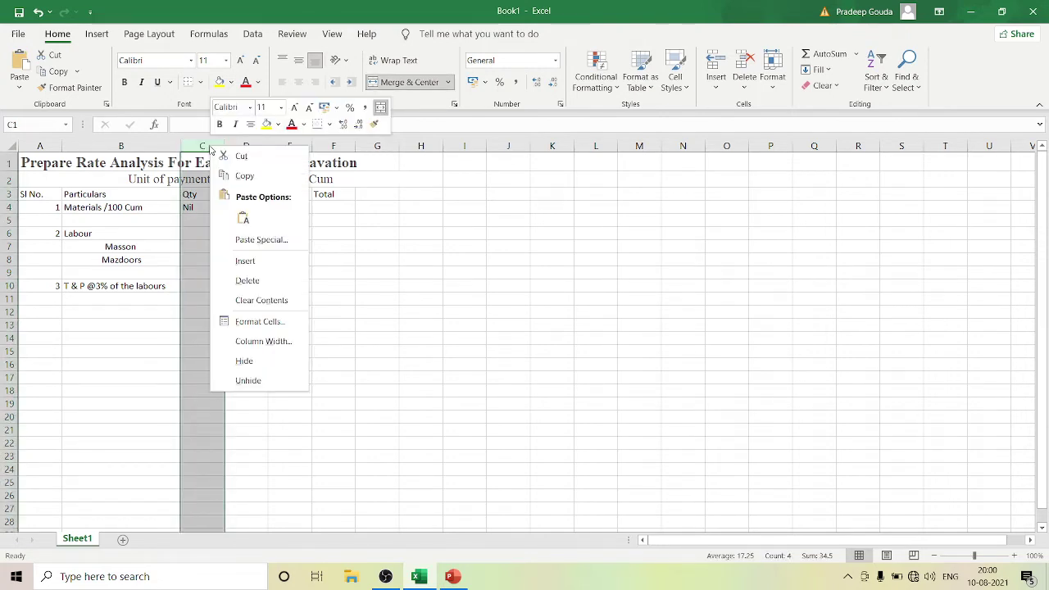
pyautogui.click(246, 148)
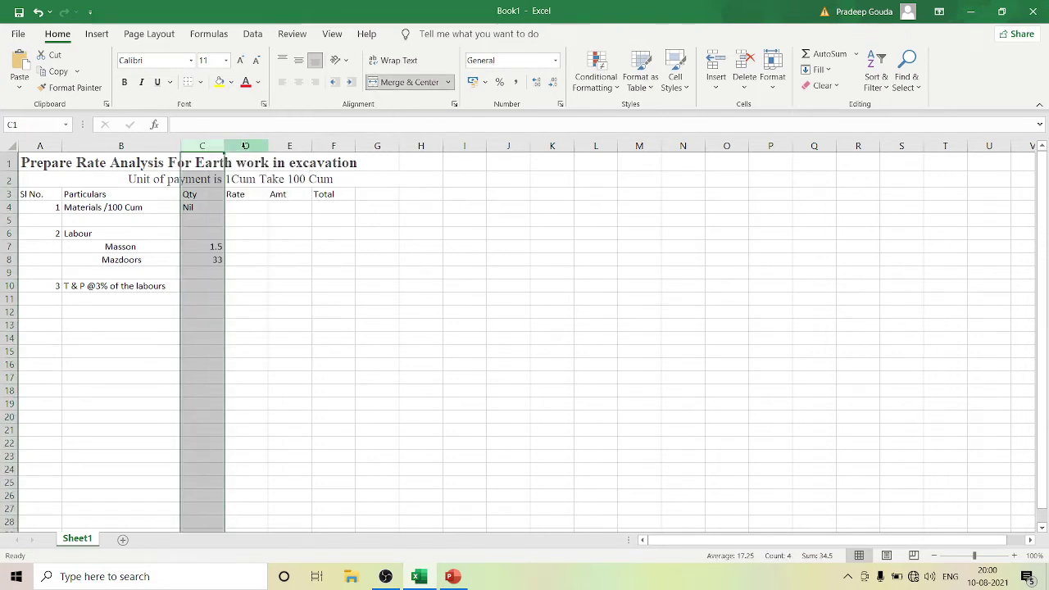
pyautogui.rightClick(245, 148)
pyautogui.click(278, 262)
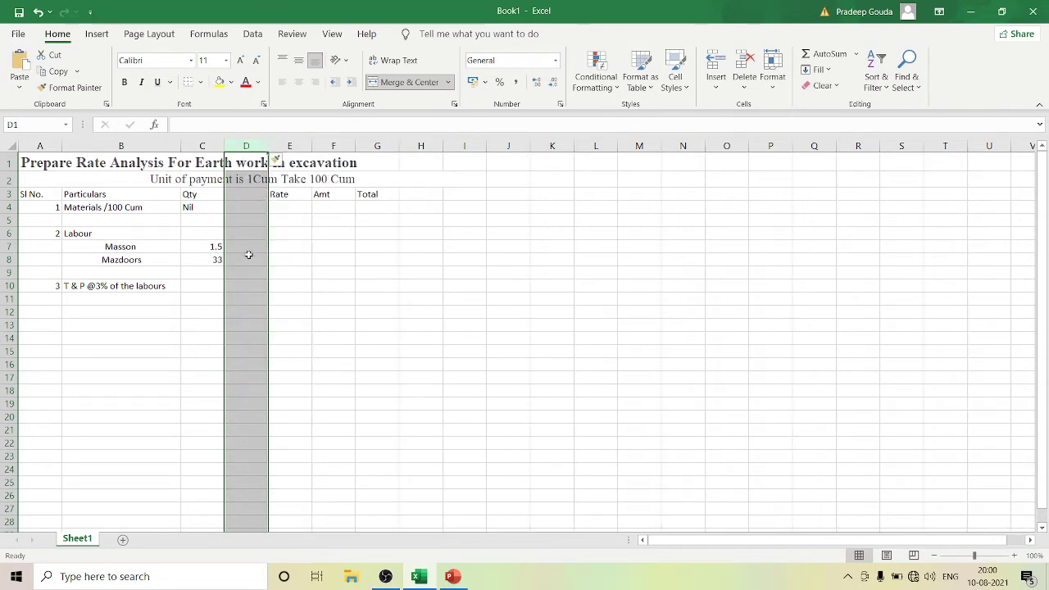
# Enter the unit "Nos." beside the Masson quantity in D7 and fill it down to D8 for Mazdoors
pyautogui.click(246, 259)
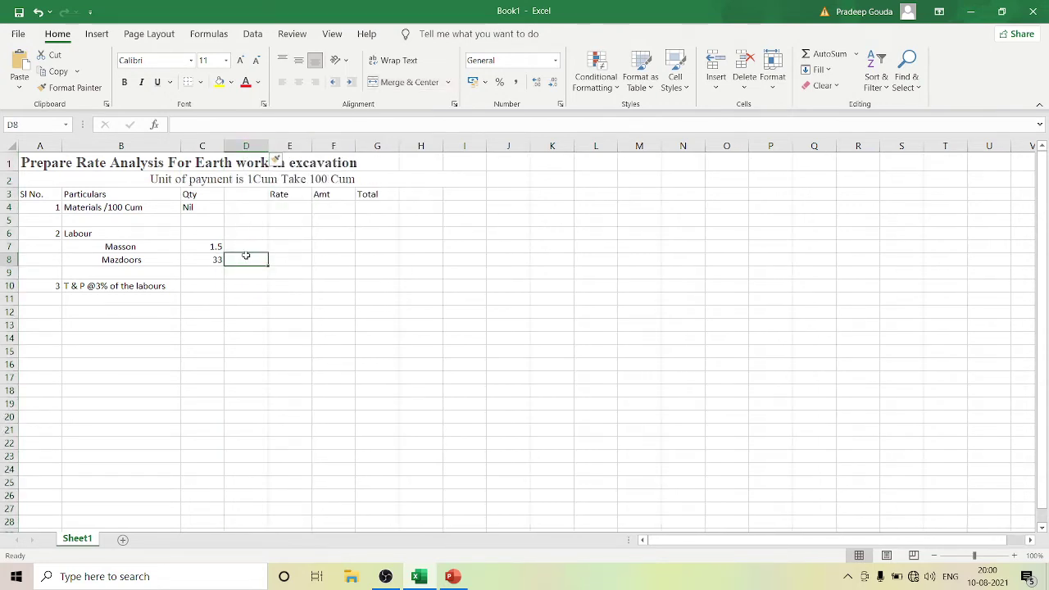
pyautogui.click(243, 246)
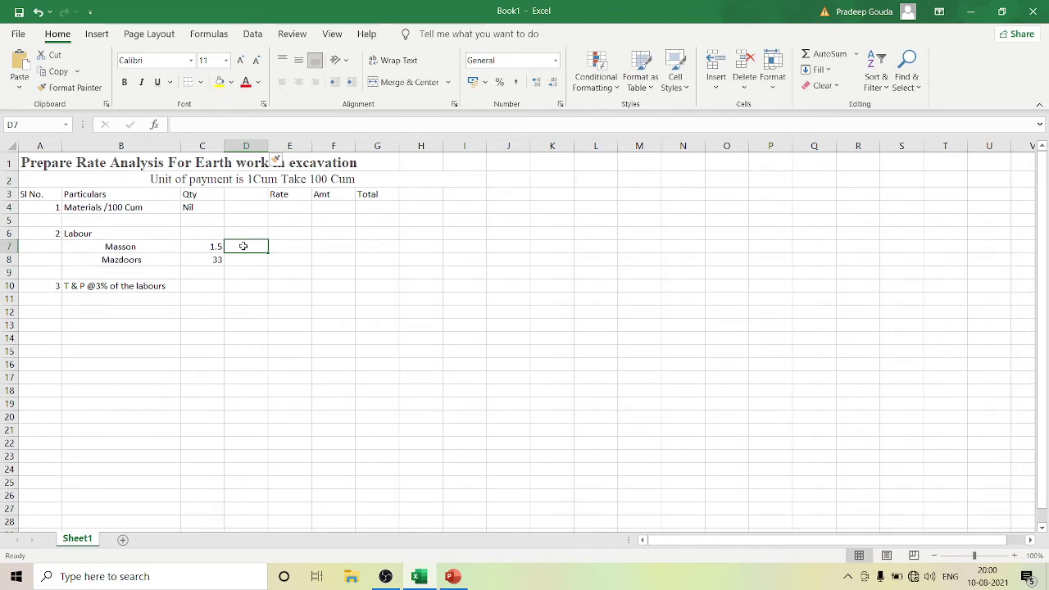
pyautogui.write('Nos.')
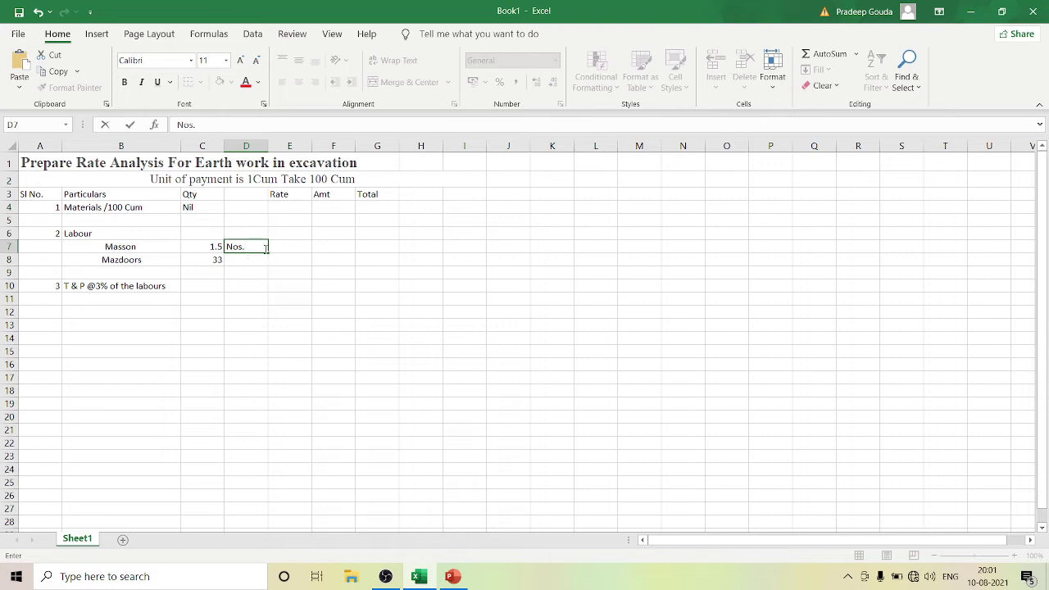
pyautogui.moveTo(268, 252); pyautogui.dragTo(270, 267)
pyautogui.click(358, 271)
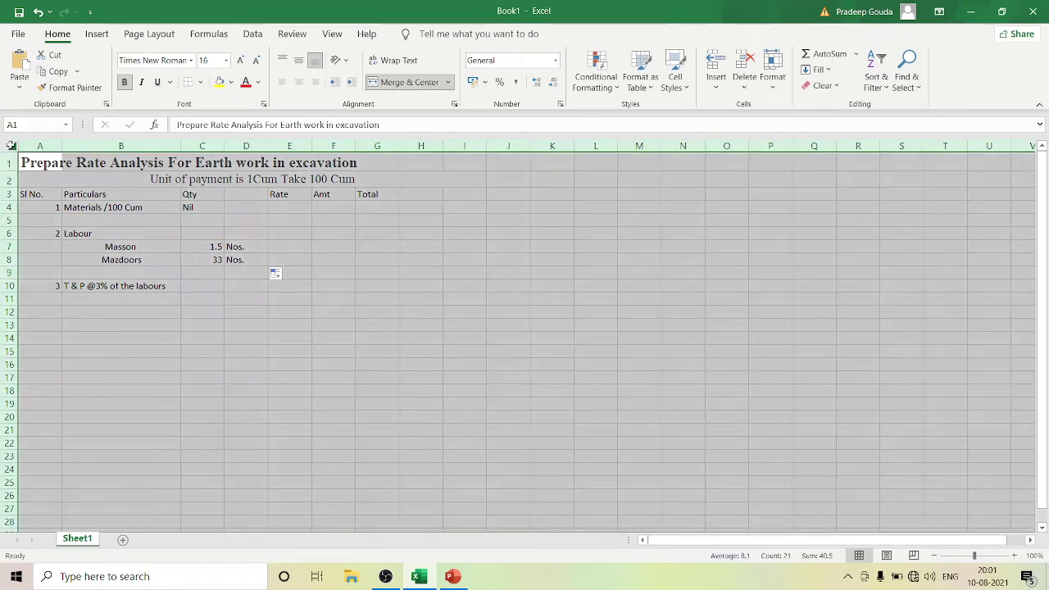
# Centre the contents of the whole sheet both vertically and horizontally
pyautogui.click(12, 146)
pyautogui.click(300, 64)
pyautogui.click(298, 82)
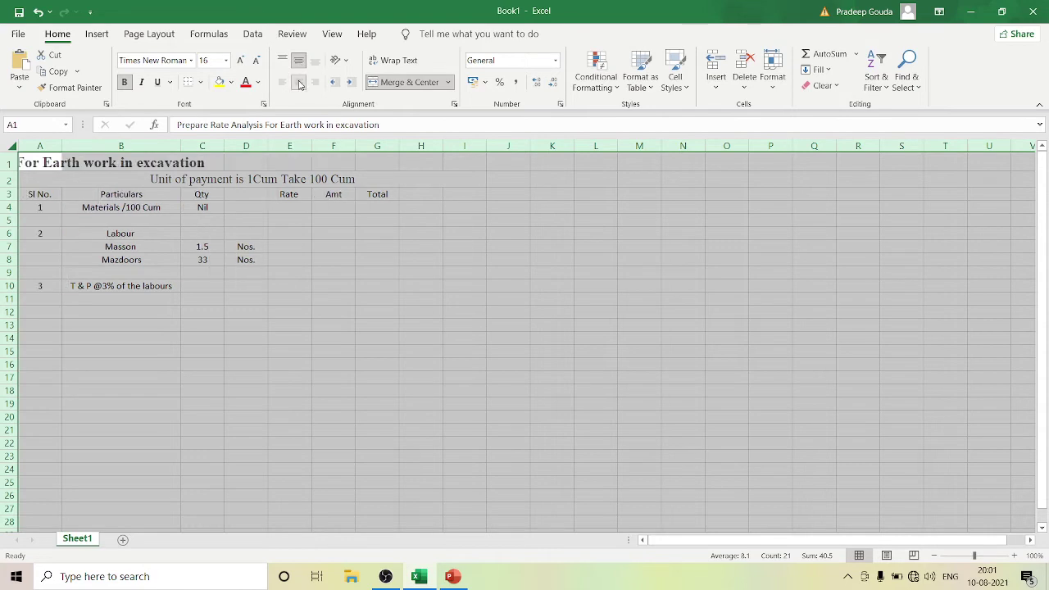
pyautogui.click(351, 339)
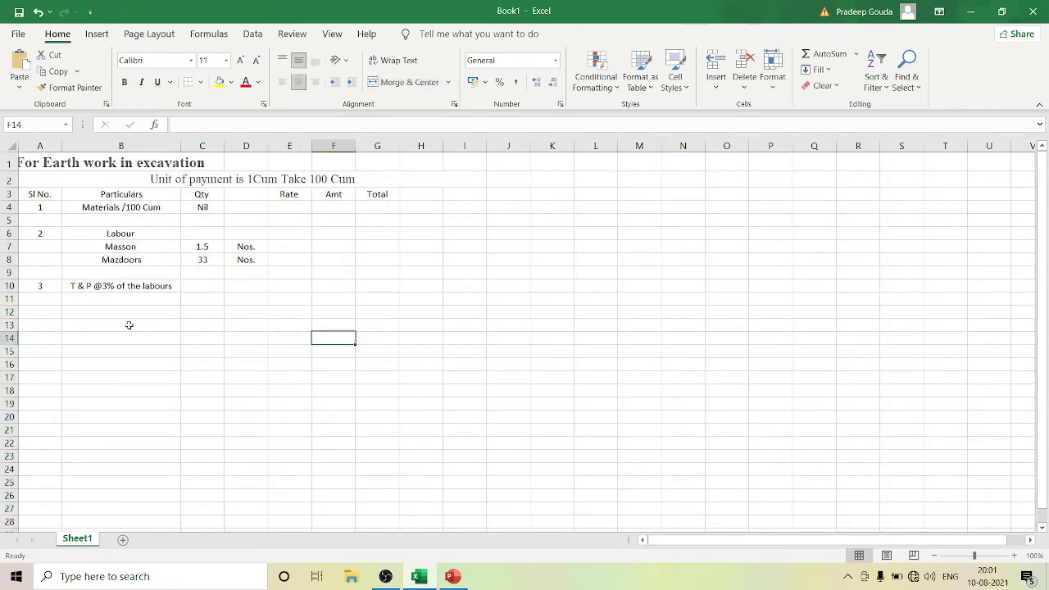
# Left-align the item names in B4, B6 and B10, and make the heading row 3 slightly taller
pyautogui.click(88, 210)
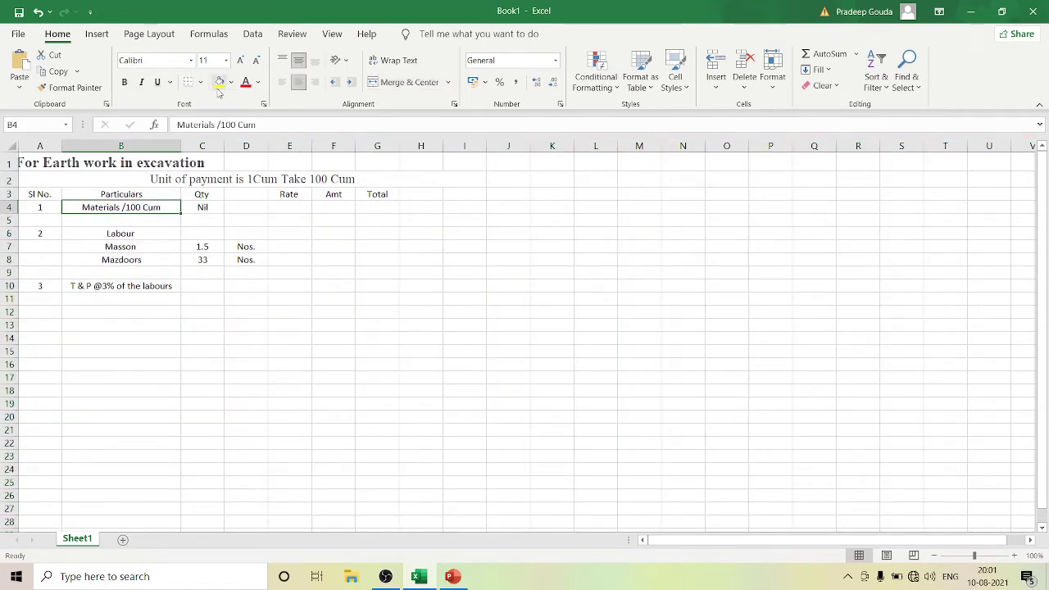
pyautogui.click(282, 81)
pyautogui.press('Down')
pyautogui.press('Down')
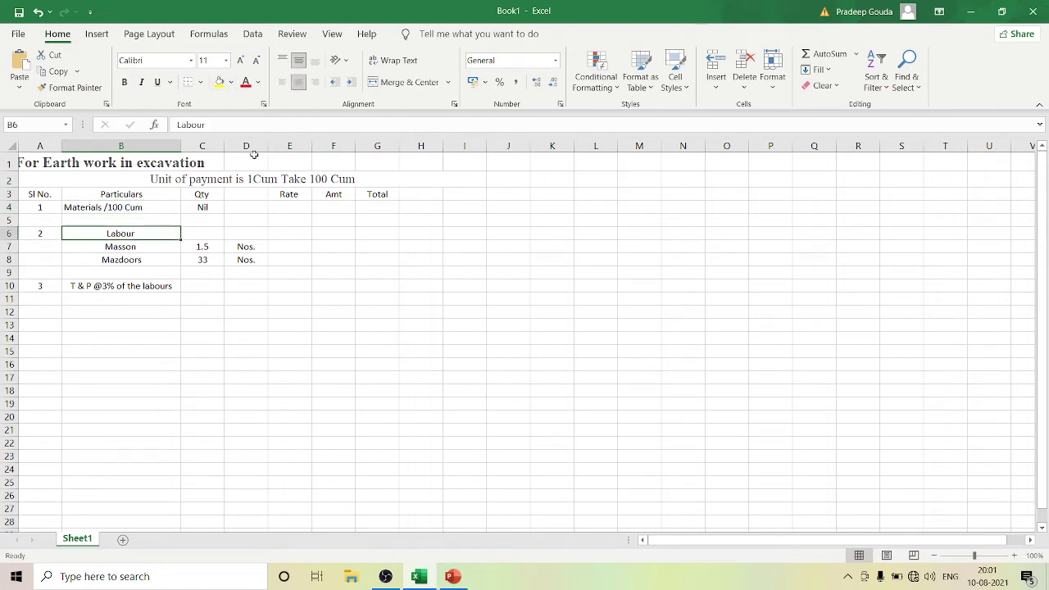
pyautogui.click(282, 82)
pyautogui.moveTo(208, 380); pyautogui.dragTo(207, 365)
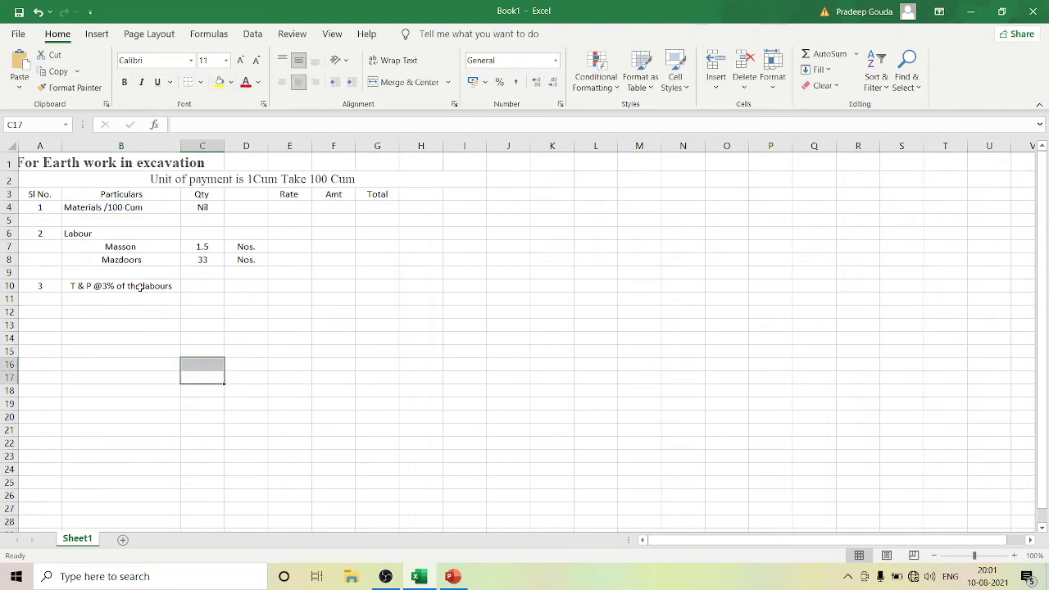
pyautogui.click(140, 287)
pyautogui.click(282, 82)
pyautogui.click(397, 341)
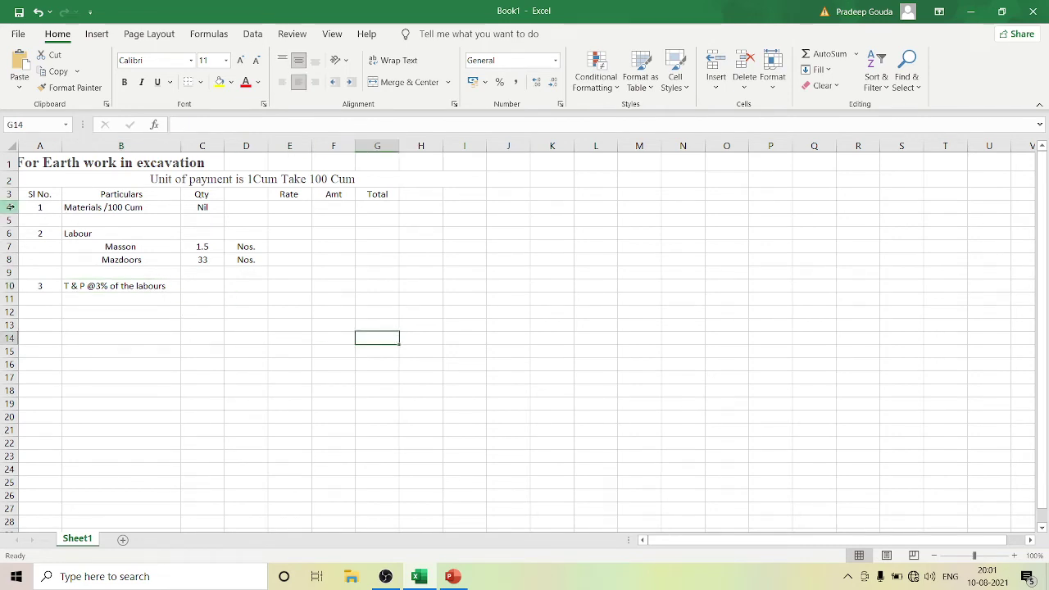
pyautogui.moveTo(12, 201); pyautogui.dragTo(11, 204)
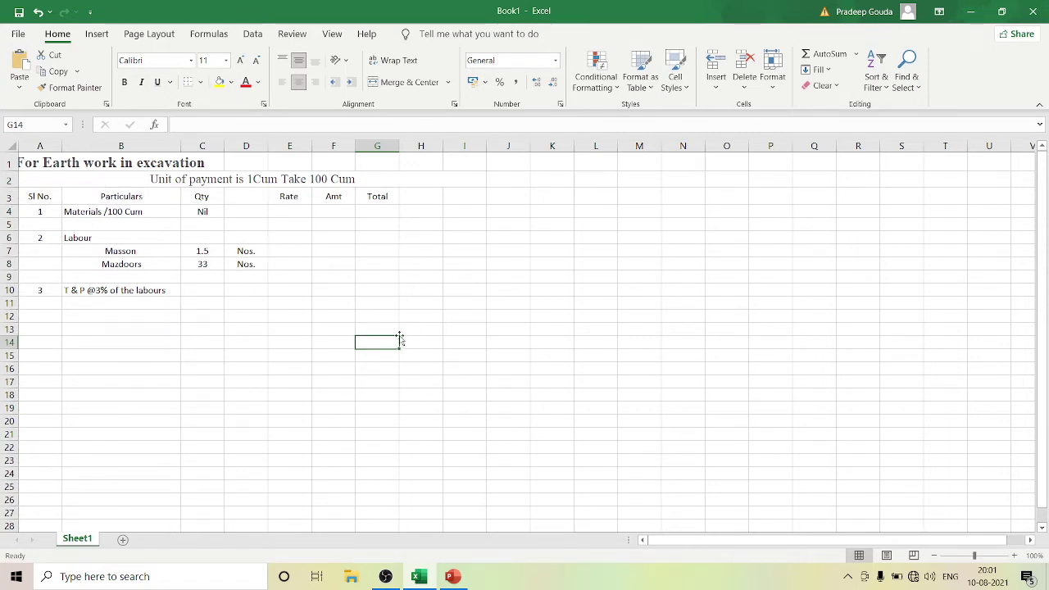
# Enter the labour rates: 500 for Masson in E7 and 400 for Mazdoors in E8
pyautogui.click(292, 251)
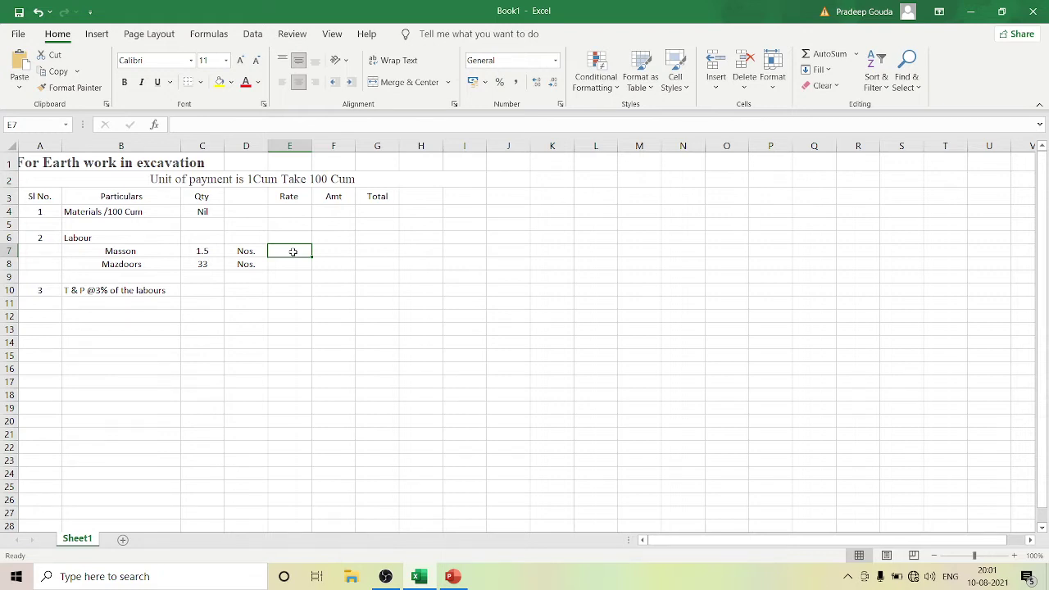
pyautogui.write('500')
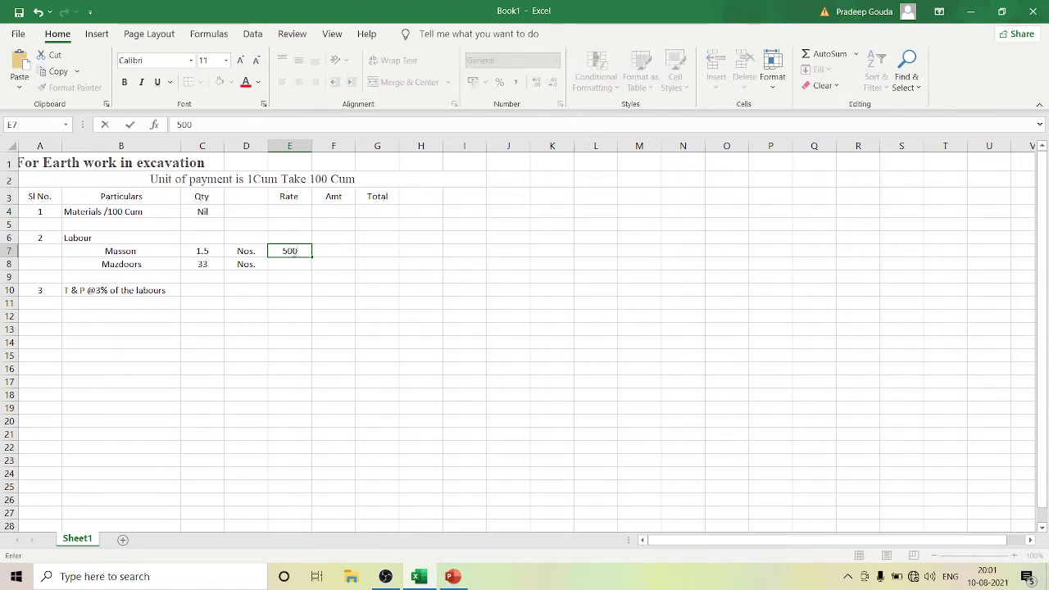
pyautogui.press('Return')
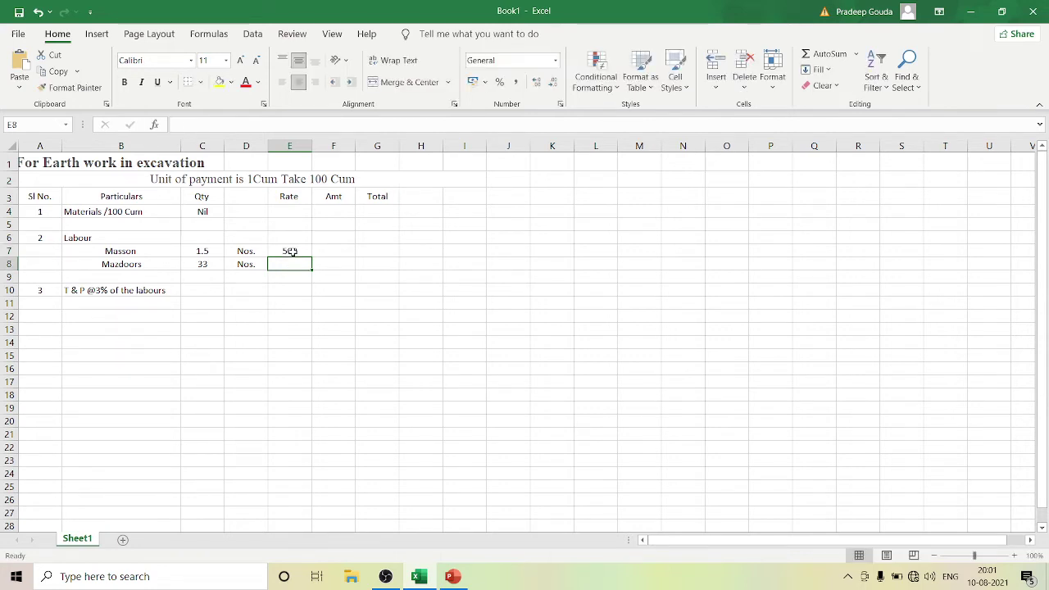
pyautogui.write('40')
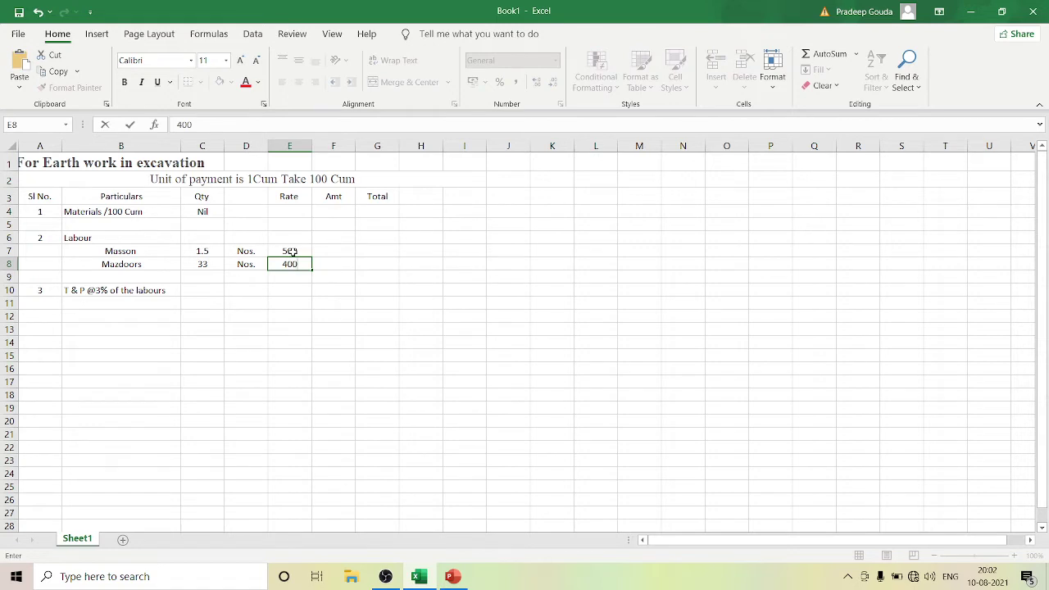
pyautogui.write('0')
pyautogui.click(348, 363)
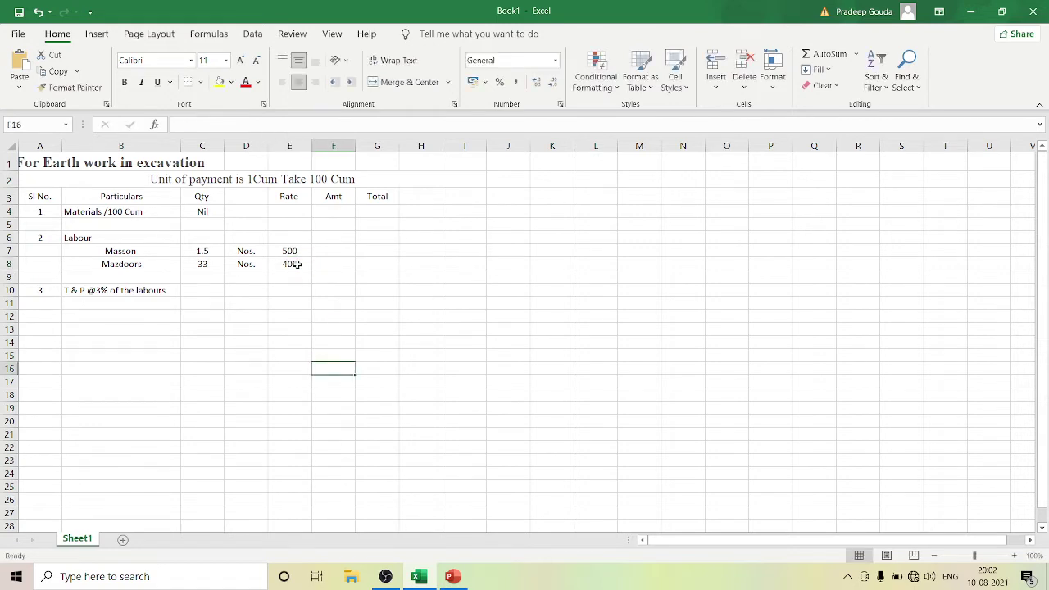
# Insert a blank column between the Rate and Amt columns
pyautogui.rightClick(336, 148)
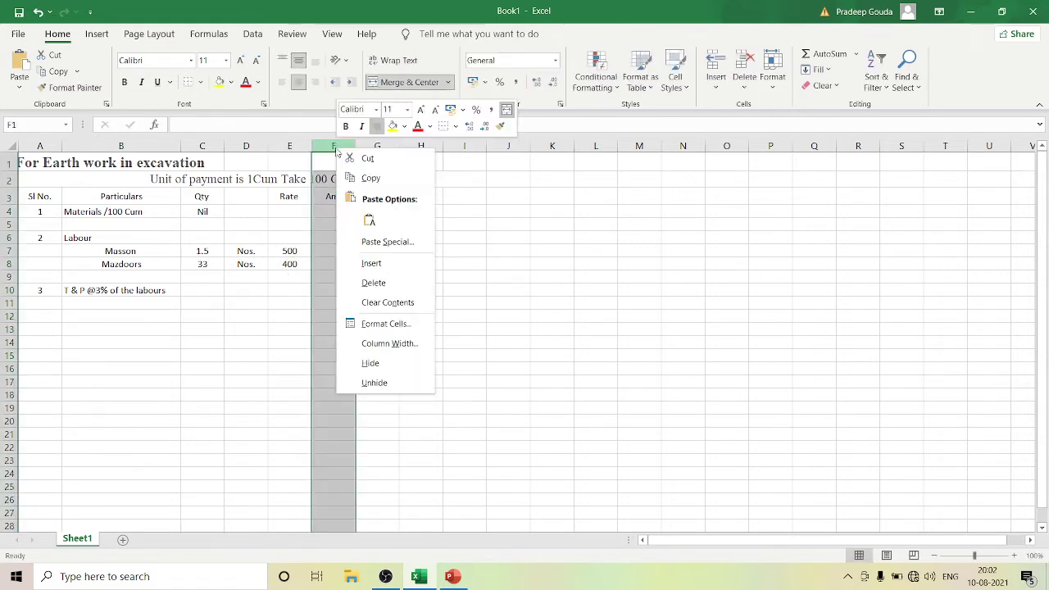
pyautogui.click(372, 263)
pyautogui.click(320, 252)
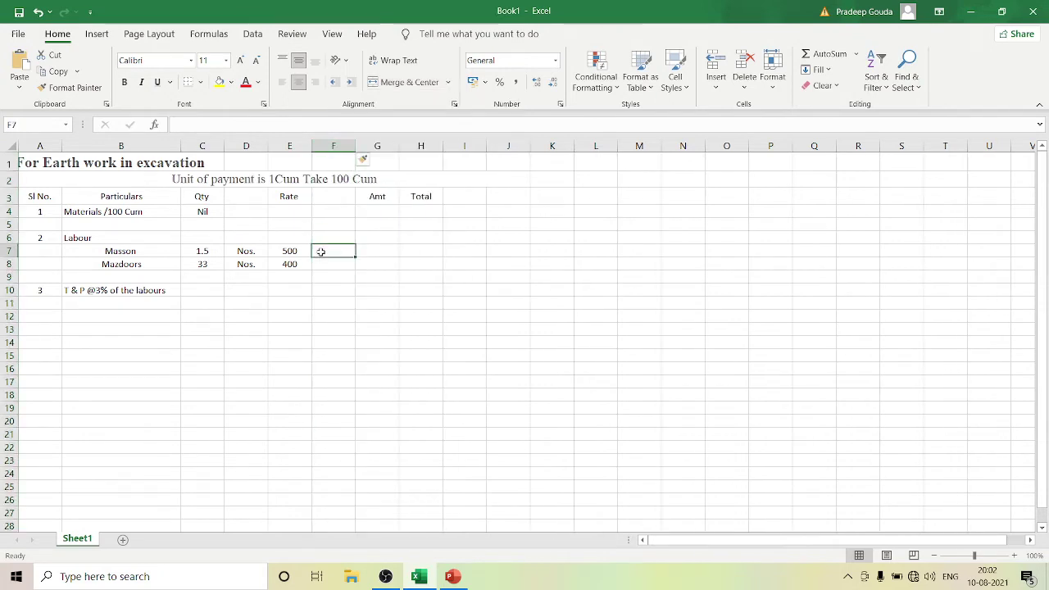
pyautogui.press('alt')
pyautogui.press('d')
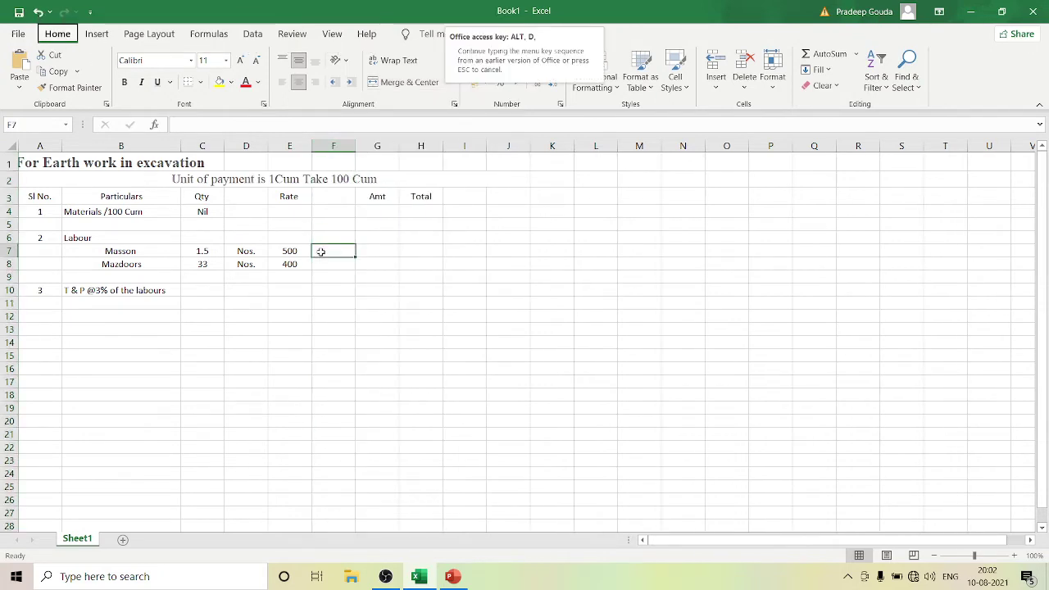
pyautogui.press('Escape')
# Enter "/Day" beside the Masson rate in F7 and fill it down to F8 for Mazdoors
pyautogui.write('=')
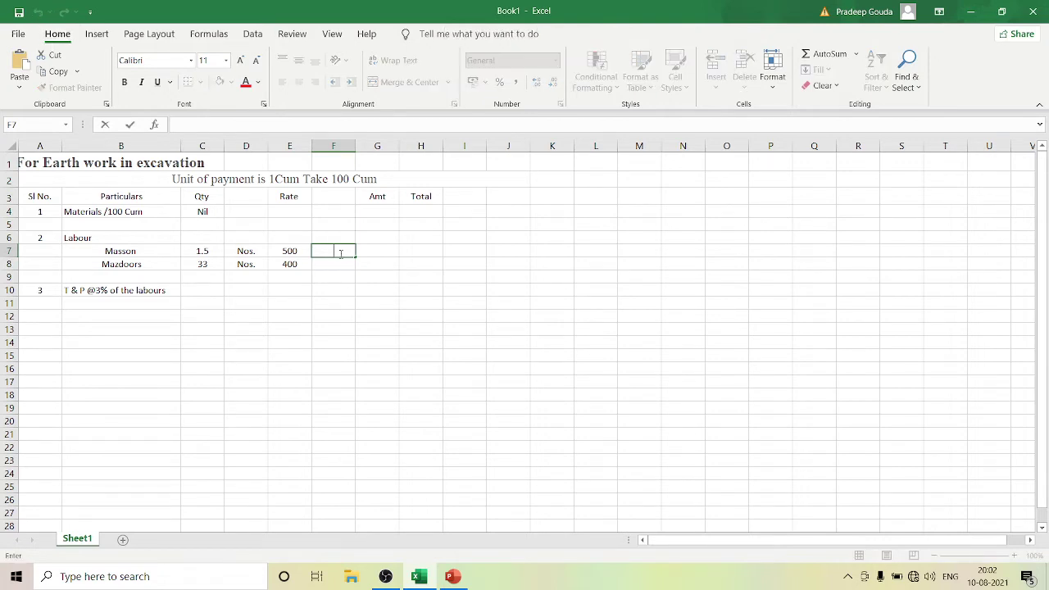
pyautogui.write('DFay')
pyautogui.press('BackSpace')
pyautogui.press('BackSpace')
pyautogui.press('BackSpace')
pyautogui.write('ay')
pyautogui.click(382, 298)
pyautogui.click(348, 253)
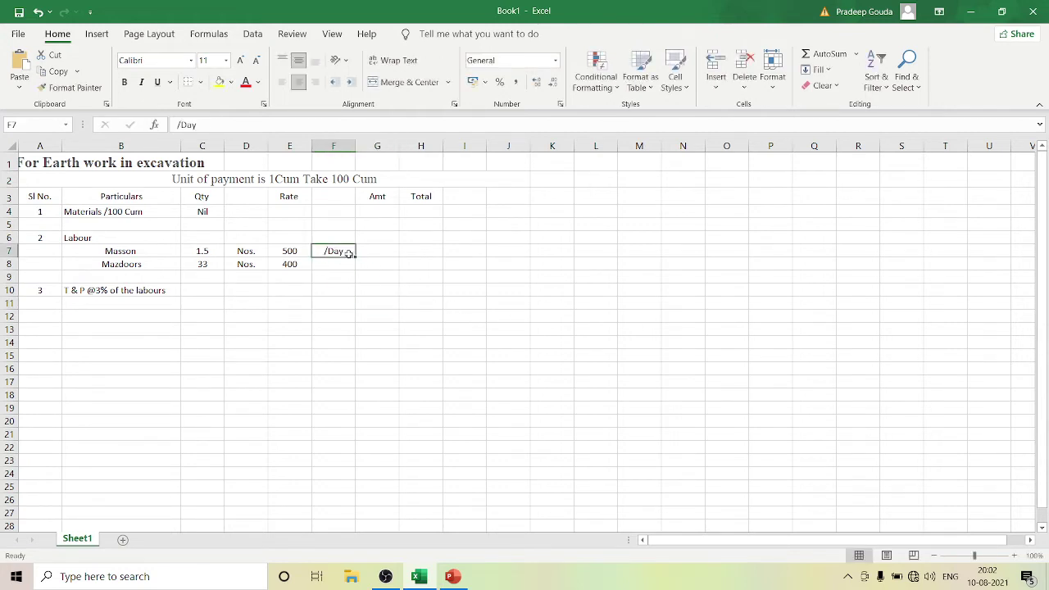
pyautogui.moveTo(356, 259); pyautogui.dragTo(374, 277)
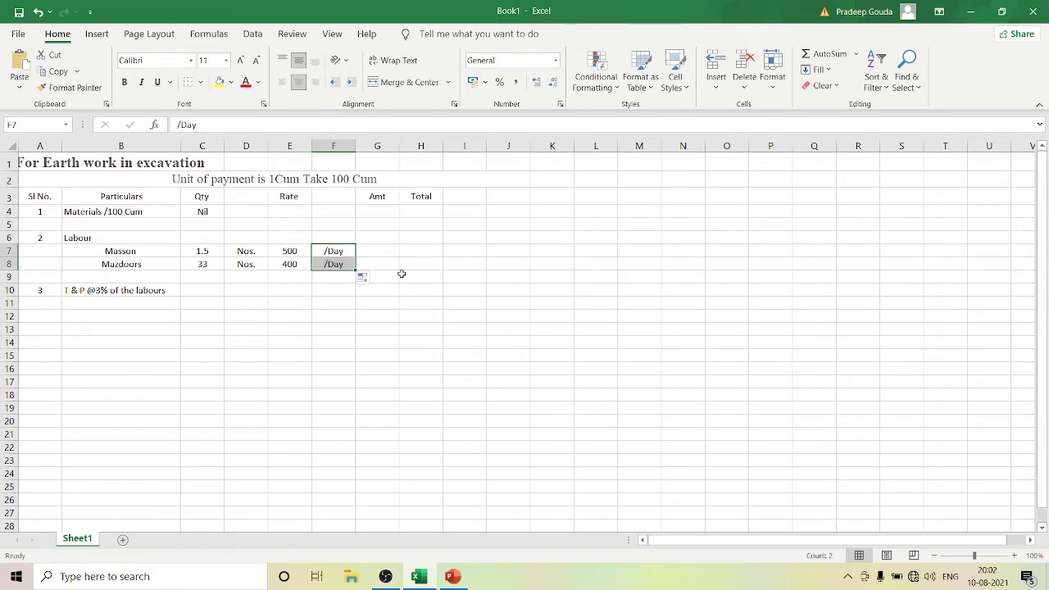
pyautogui.click(409, 325)
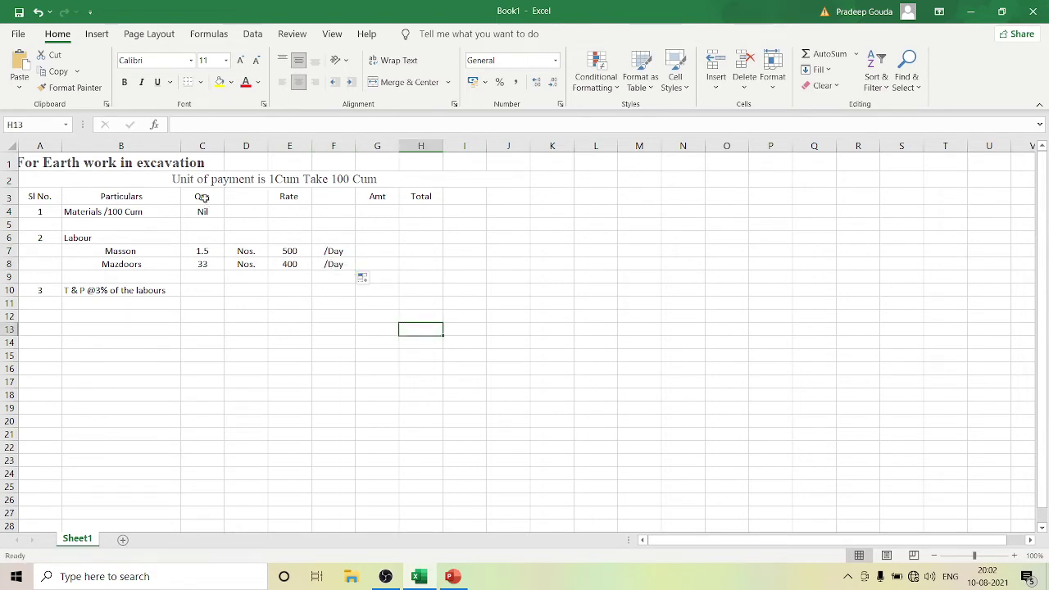
# Merge and centre the "Qty" heading across C3:D3
pyautogui.moveTo(201, 196); pyautogui.dragTo(246, 197)
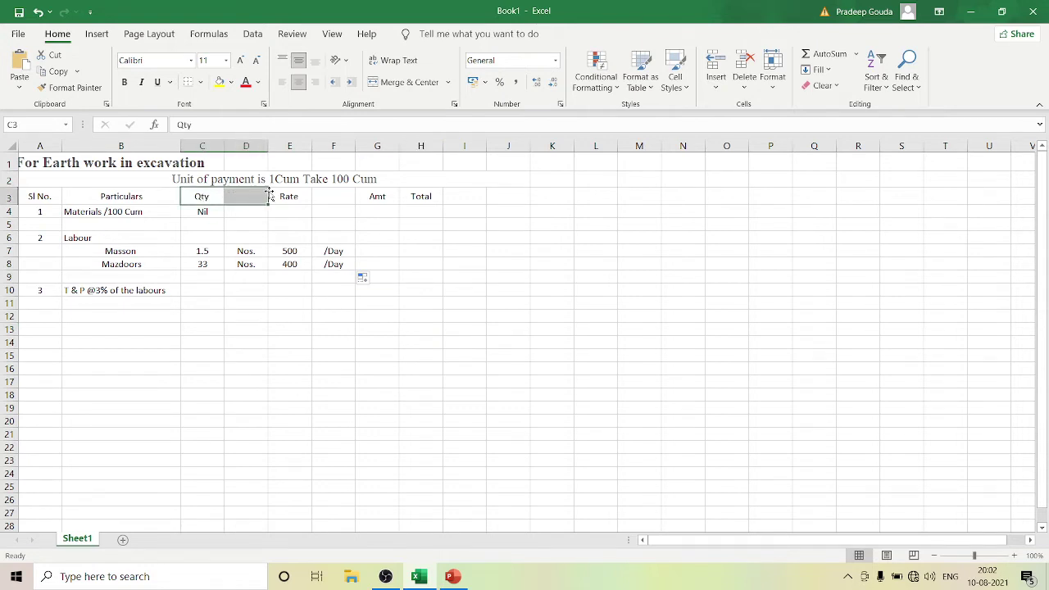
pyautogui.click(410, 82)
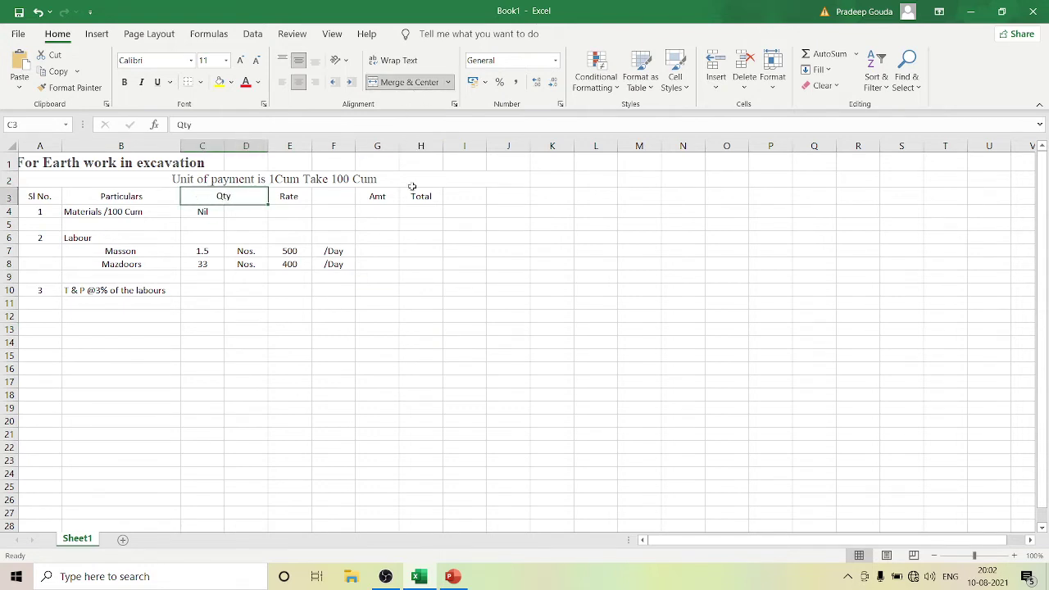
# Merge and centre the "Rate" heading across E3:F3
pyautogui.click(521, 385)
pyautogui.moveTo(298, 195); pyautogui.dragTo(330, 192)
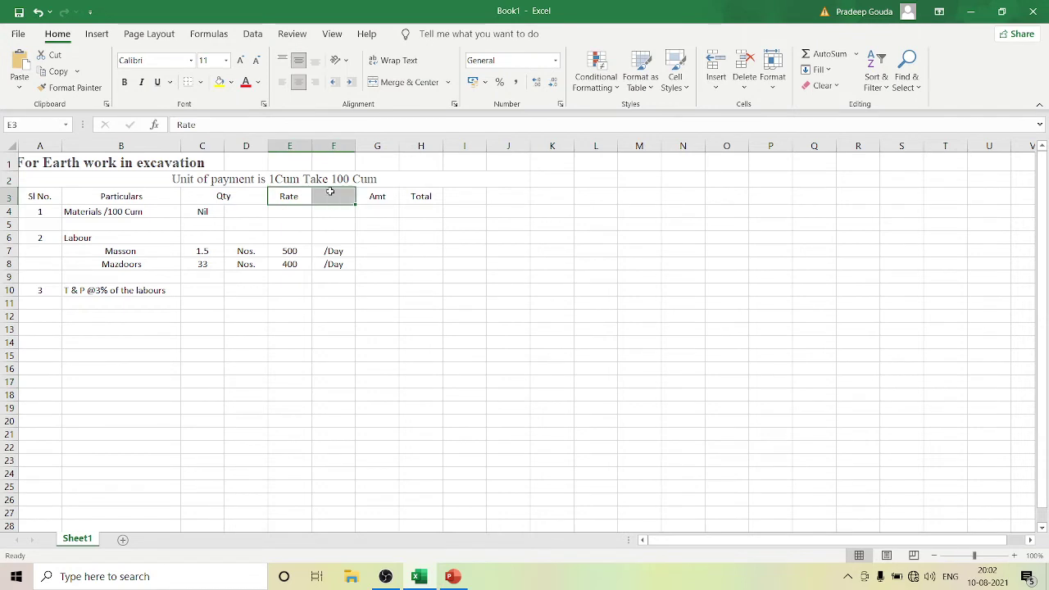
pyautogui.click(418, 84)
pyautogui.click(494, 292)
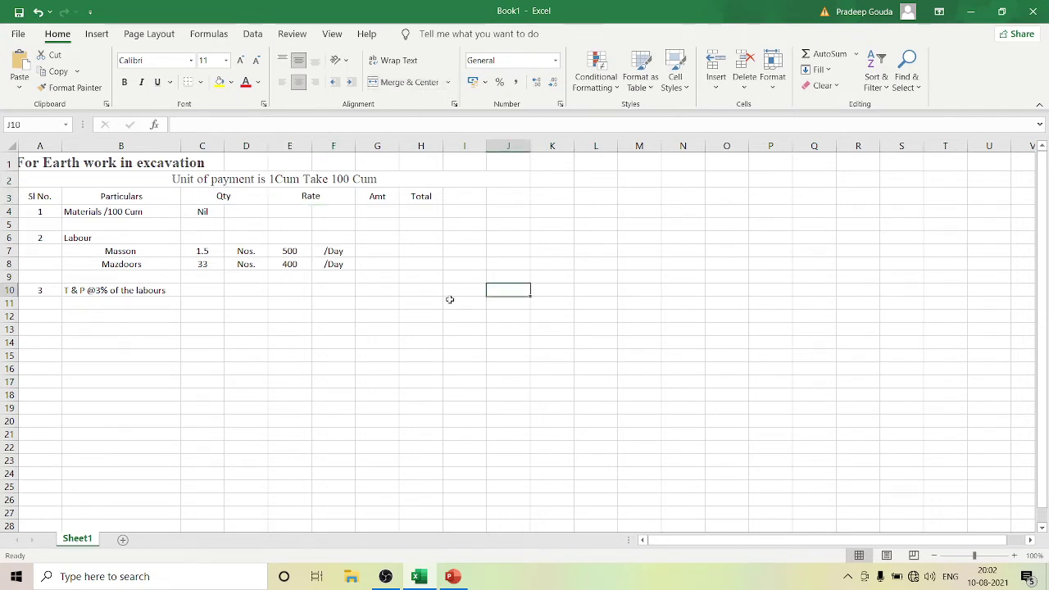
# Widen the Amt column G slightly and narrow the unit columns D and F
pyautogui.moveTo(399, 148); pyautogui.dragTo(402, 148)
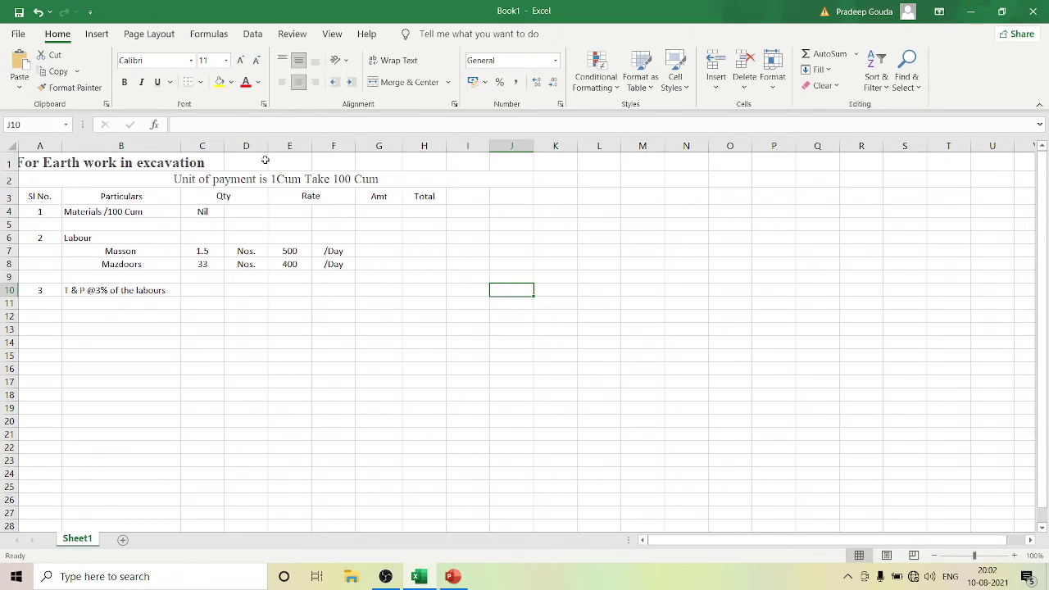
pyautogui.moveTo(267, 143); pyautogui.dragTo(260, 143)
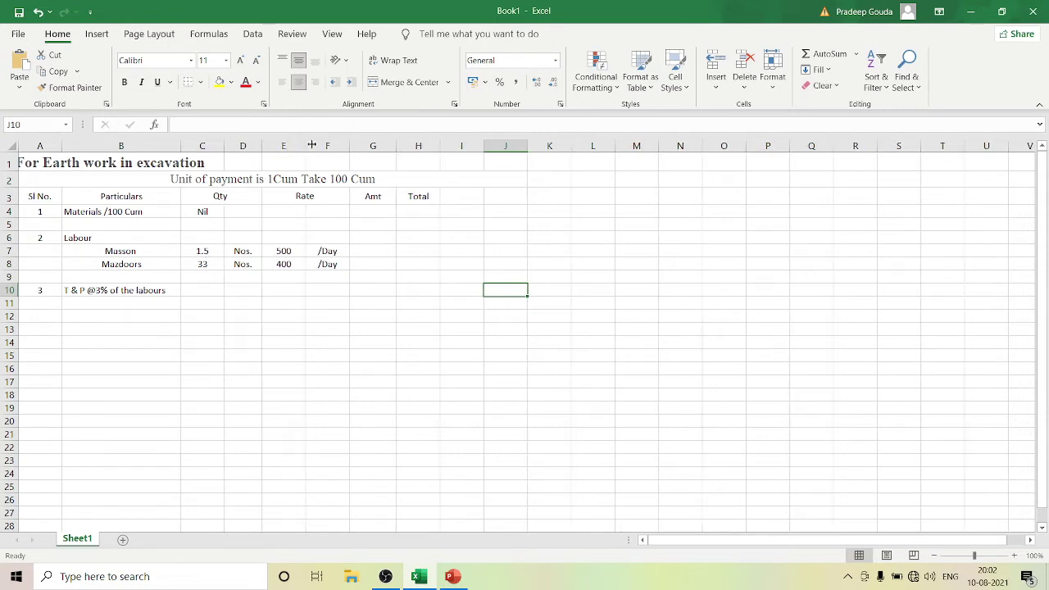
pyautogui.moveTo(351, 145); pyautogui.dragTo(345, 145)
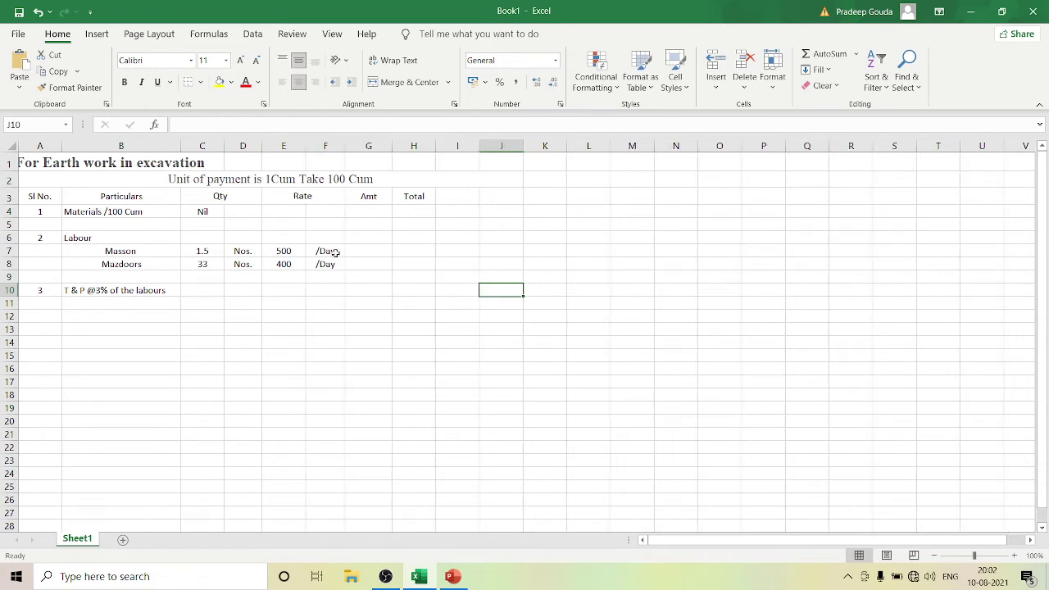
# Left-align the unit columns F and D so the units sit next to their numbers
pyautogui.click(332, 146)
pyautogui.click(281, 82)
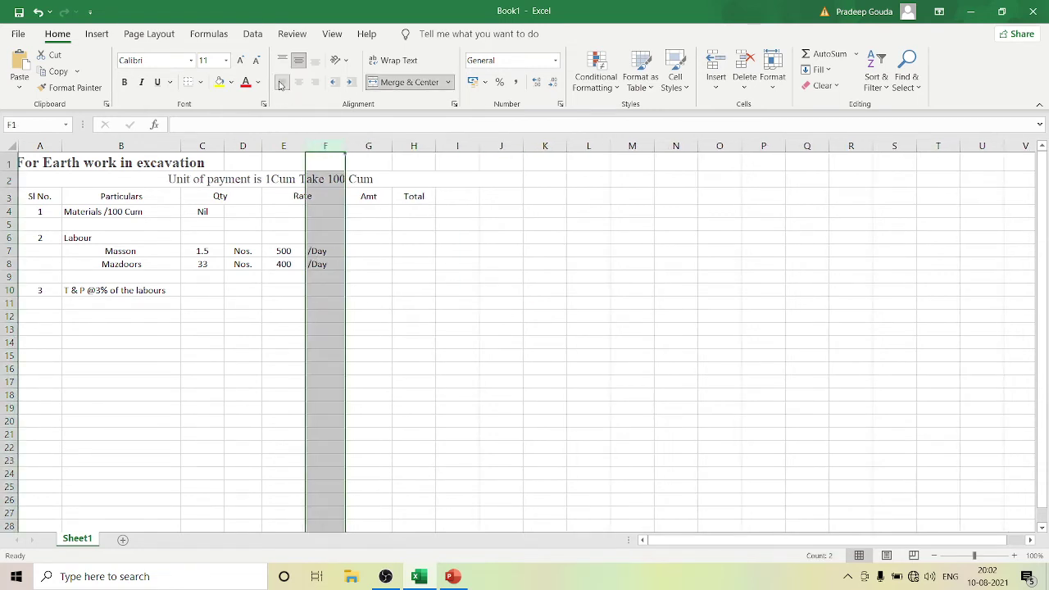
pyautogui.click(243, 146)
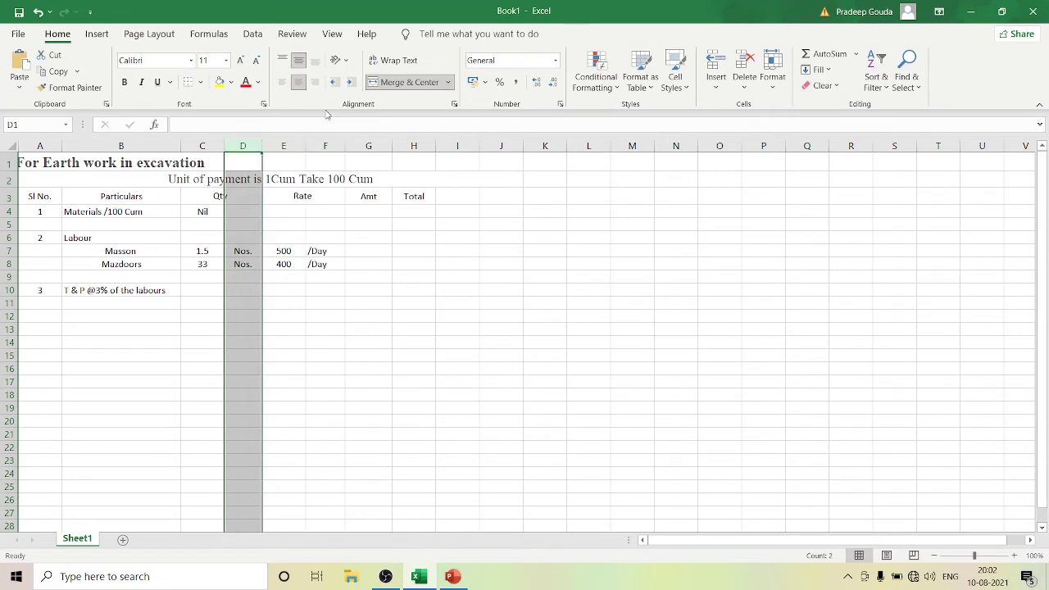
pyautogui.click(285, 85)
pyautogui.click(407, 279)
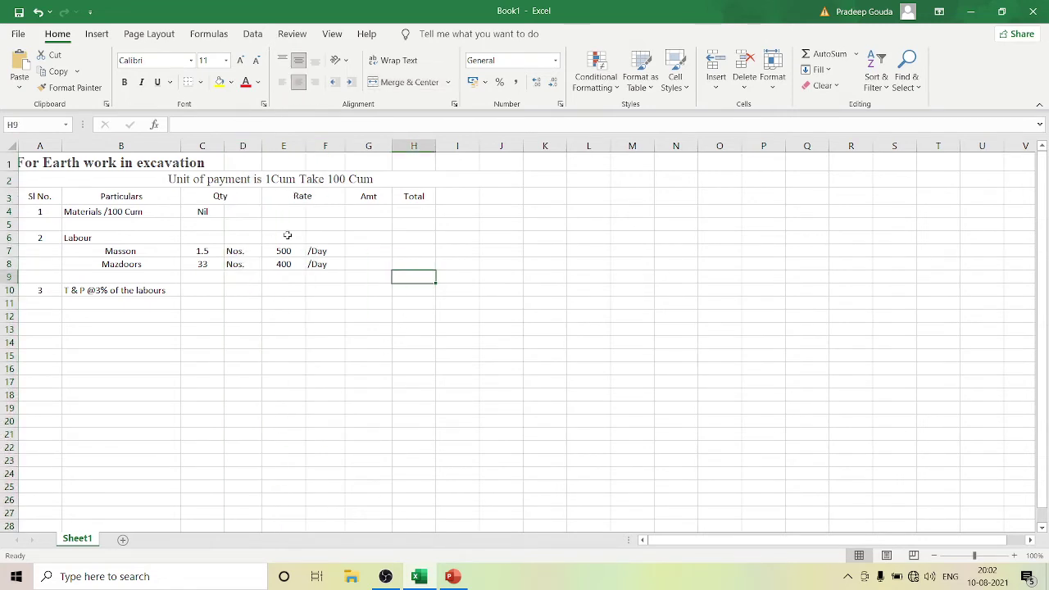
# Calculate the Masson amount in G7 with =C7*E7 and fill the formula down to G8 for Mazdoors
pyautogui.click(368, 249)
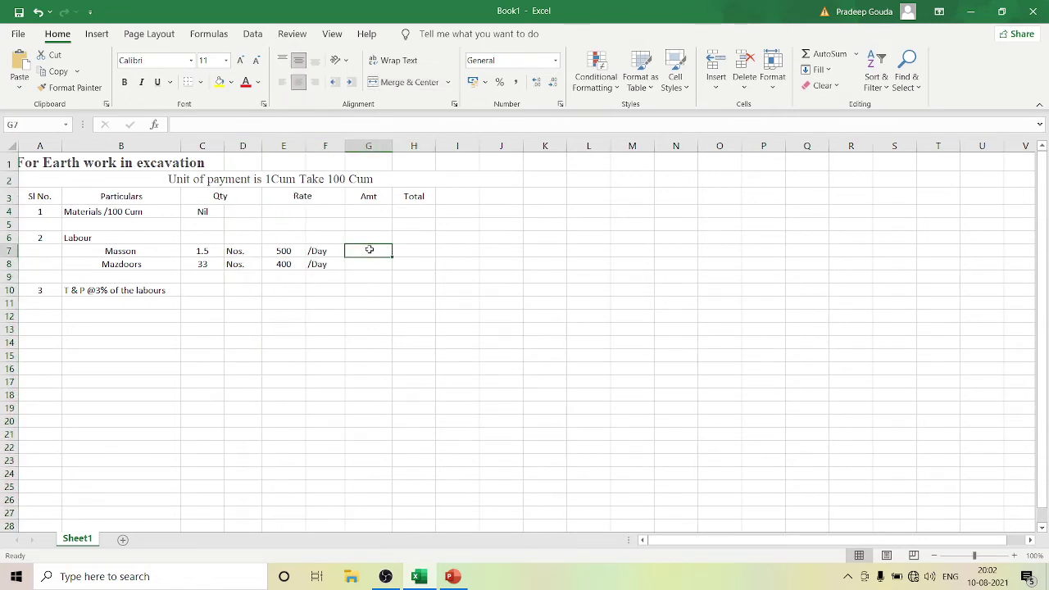
pyautogui.write('=')
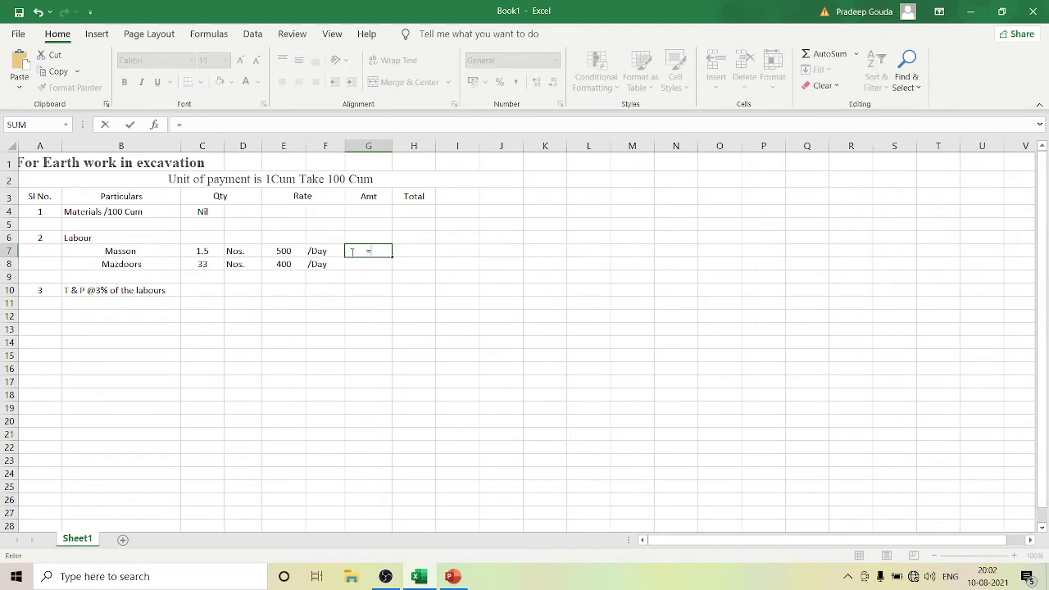
pyautogui.click(202, 250)
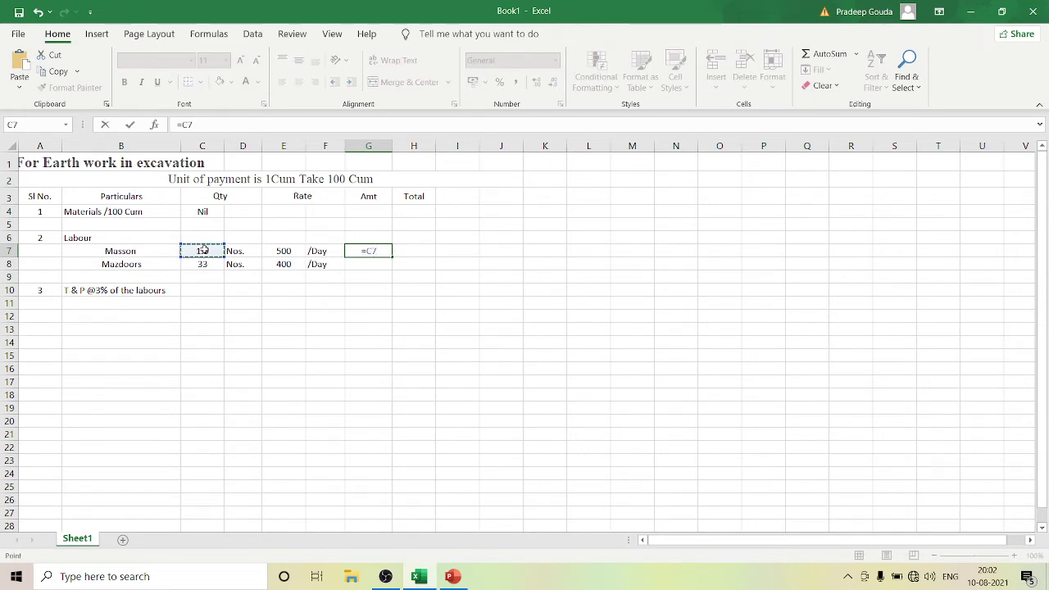
pyautogui.write('*')
pyautogui.click(283, 251)
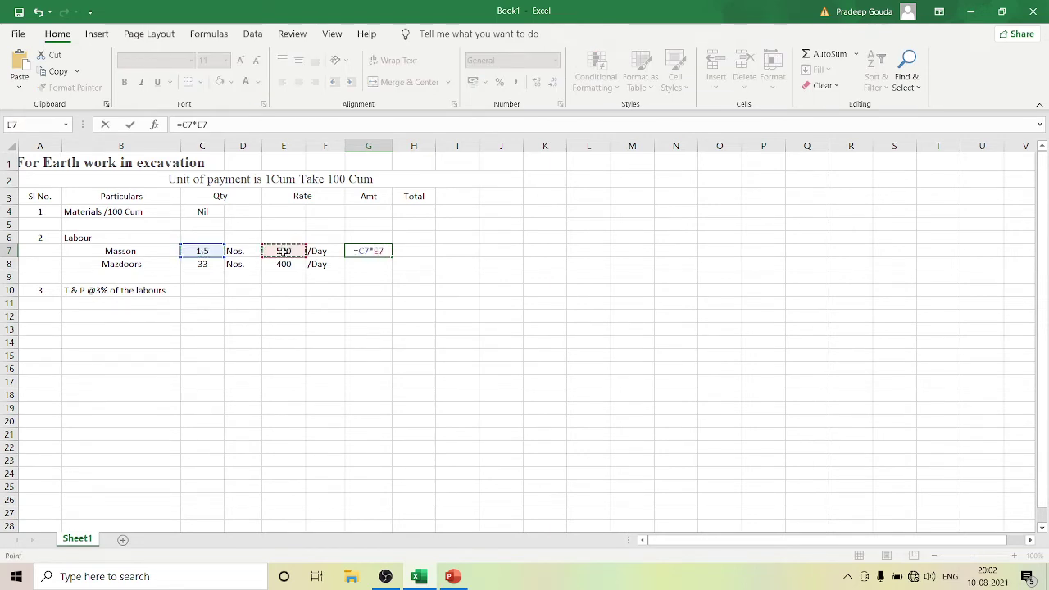
pyautogui.press('Return')
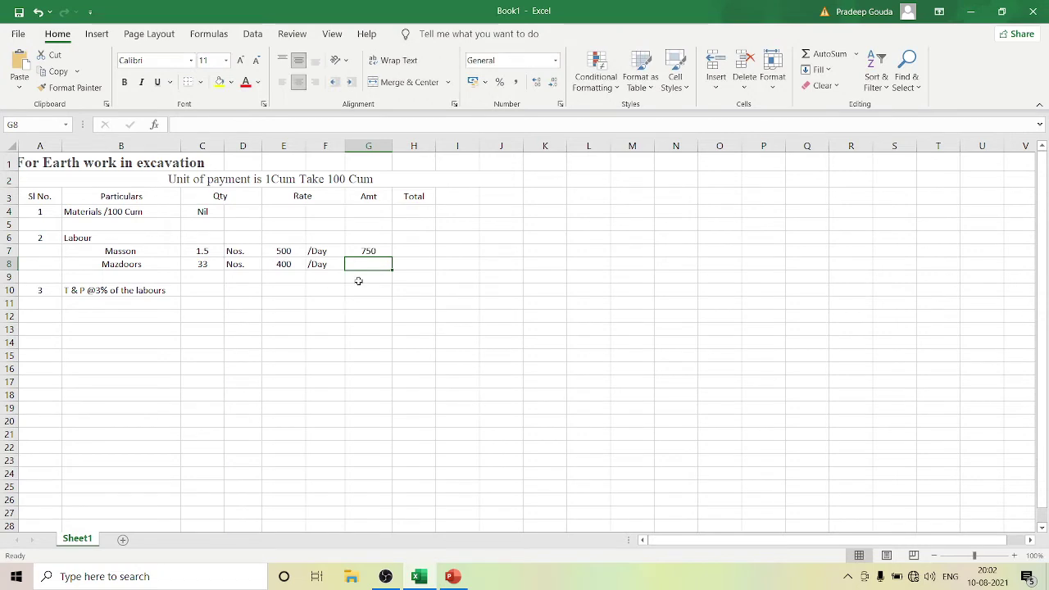
pyautogui.click(390, 251)
pyautogui.moveTo(391, 257); pyautogui.dragTo(396, 276)
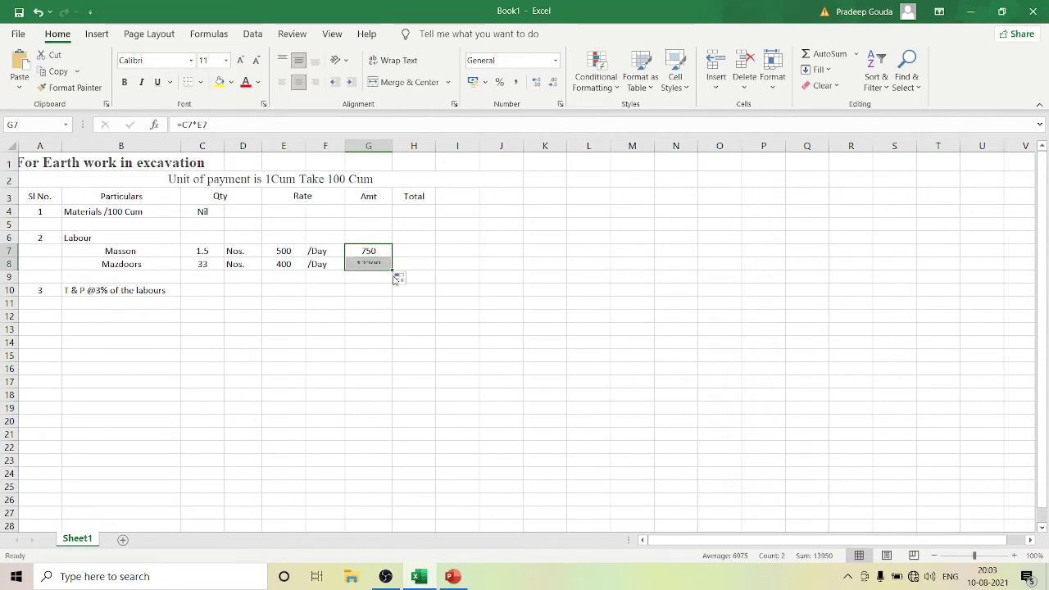
pyautogui.click(414, 303)
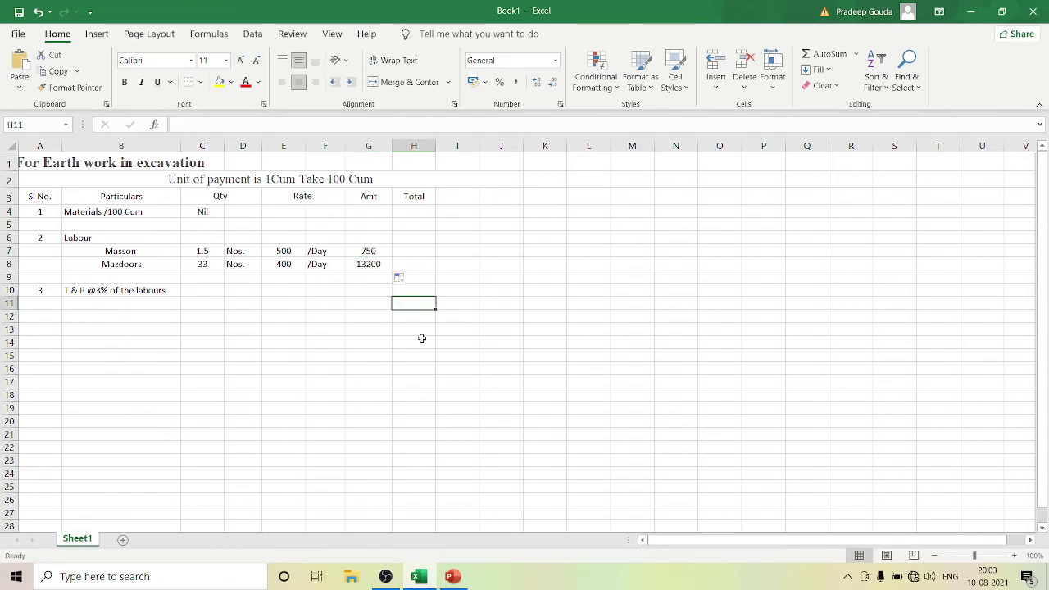
# Merge and centre the sheet title in row 1 across A1:H1
pyautogui.click(47, 162)
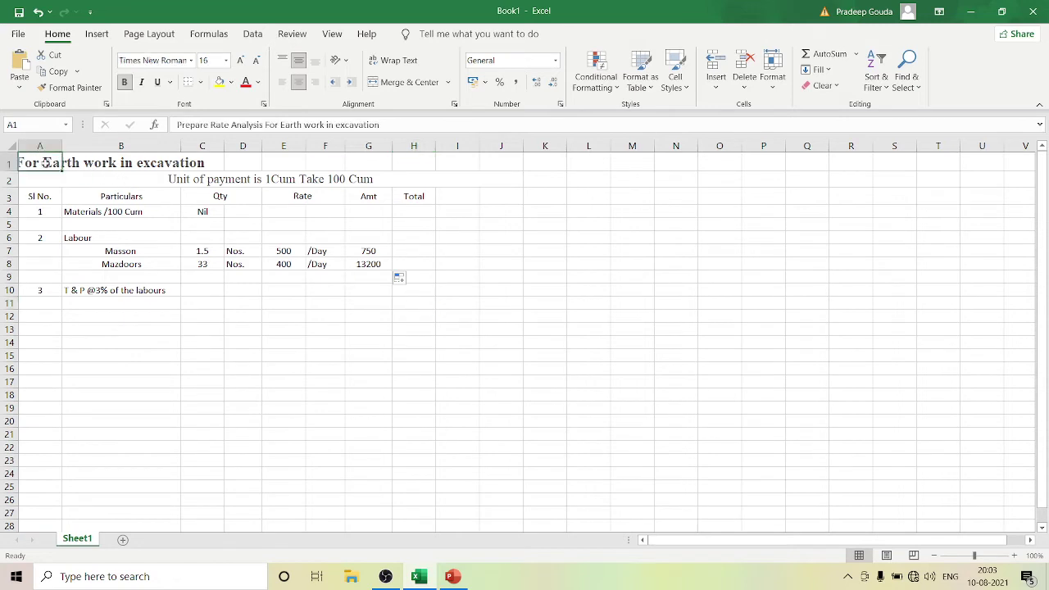
pyautogui.moveTo(46, 162); pyautogui.dragTo(414, 163)
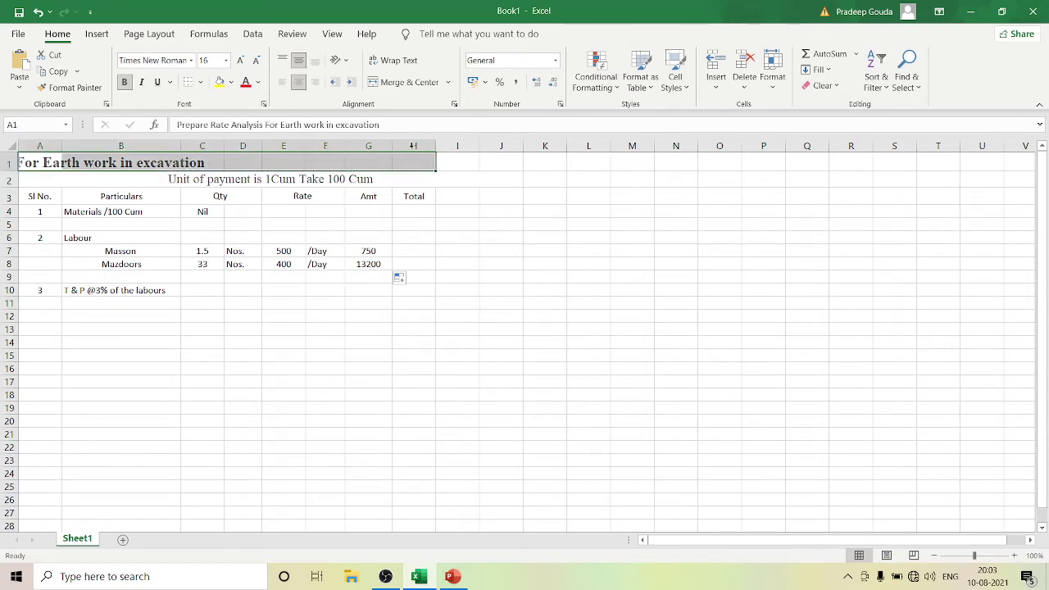
pyautogui.click(409, 82)
pyautogui.click(505, 353)
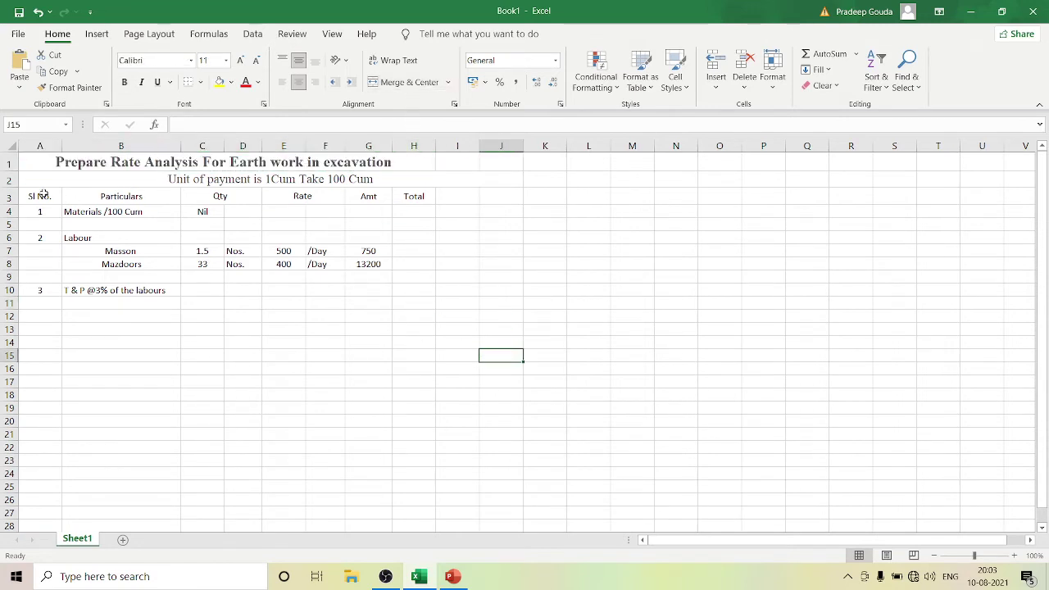
# Reduce the font size of the unit of payment line in row 2 to 12
pyautogui.click(95, 175)
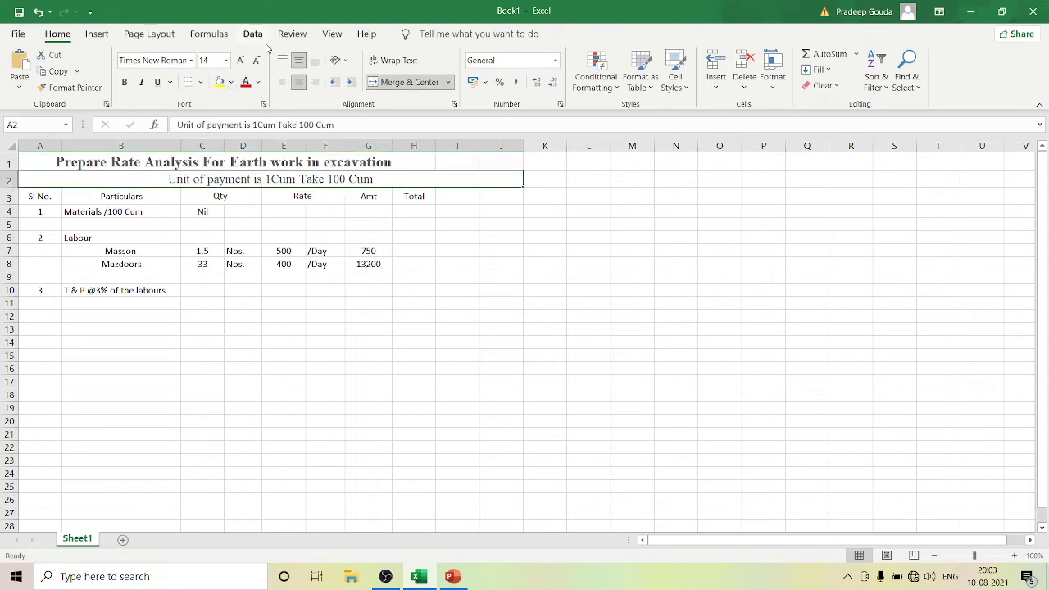
pyautogui.click(257, 62)
pyautogui.click(349, 366)
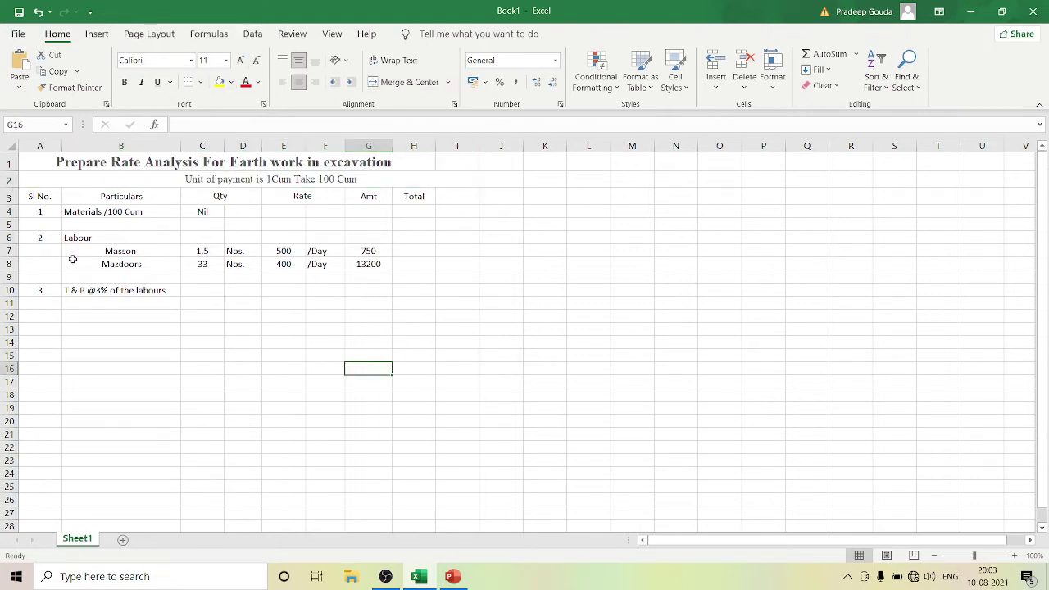
# Set the font of the entire sheet to Times New Roman
pyautogui.click(47, 200)
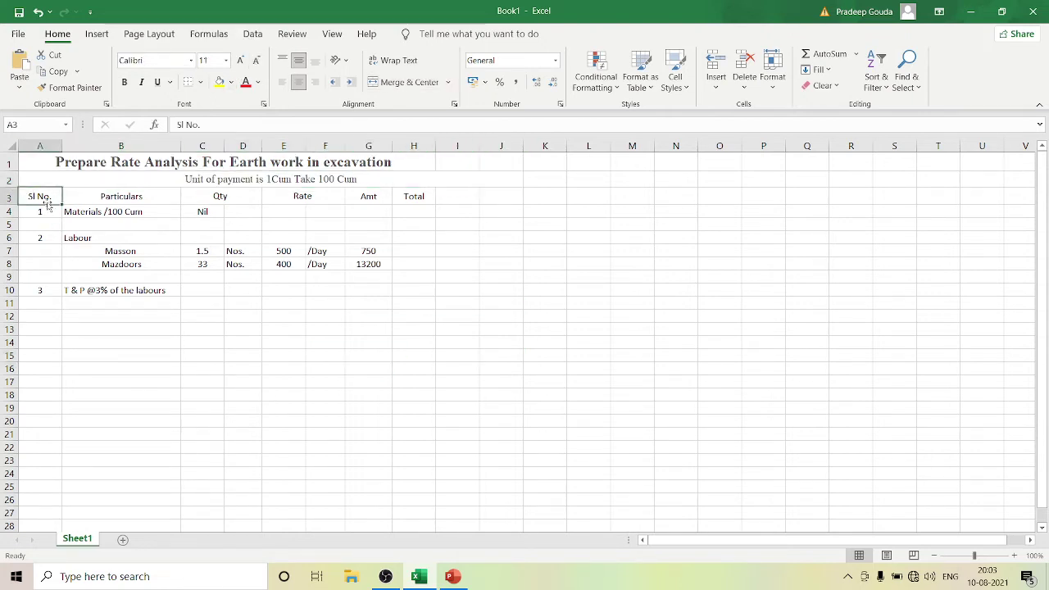
pyautogui.click(11, 146)
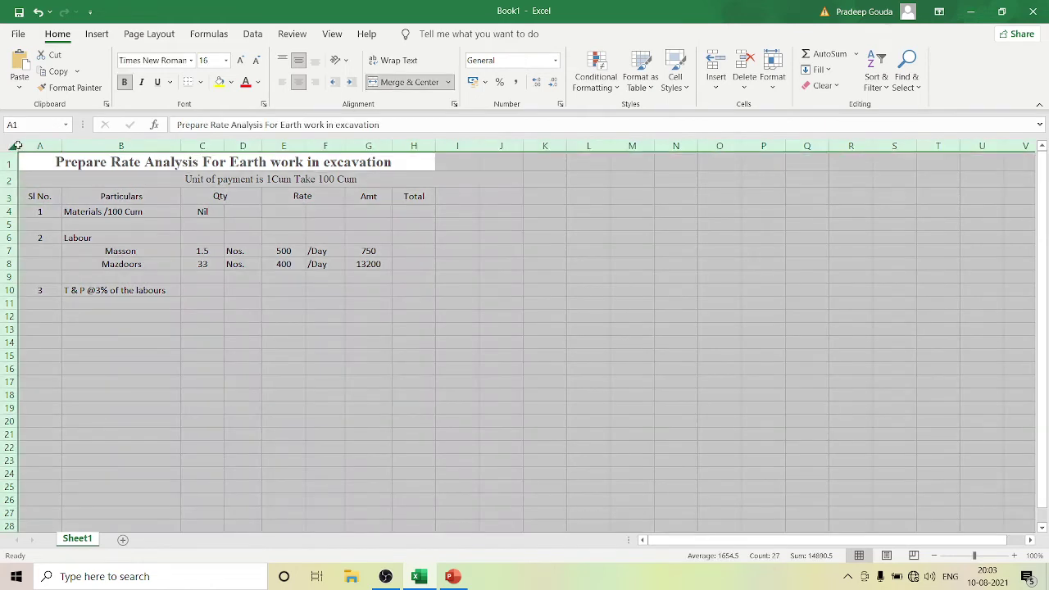
pyautogui.click(191, 61)
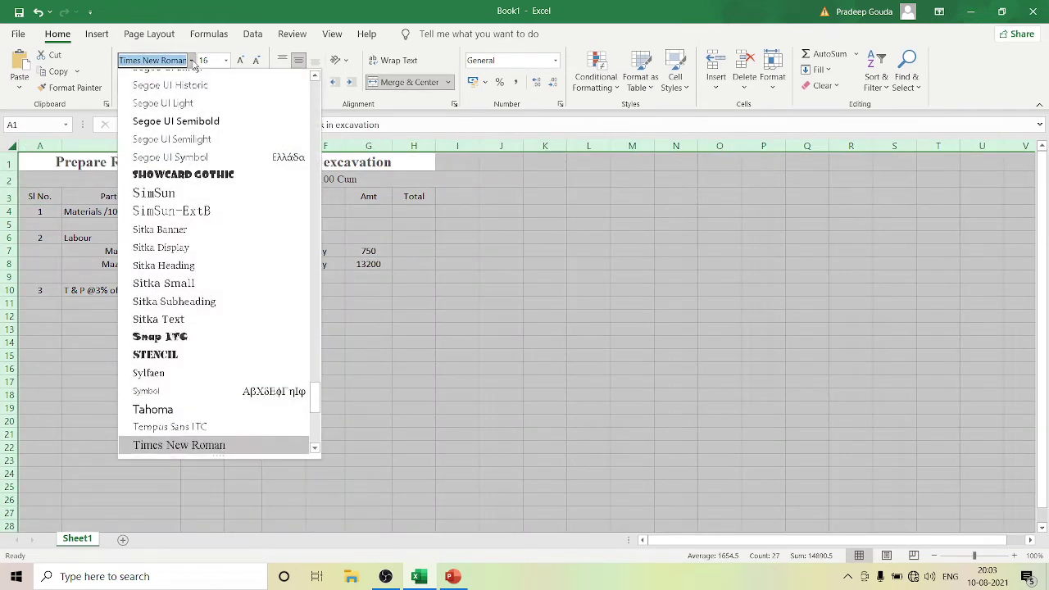
pyautogui.click(228, 444)
pyautogui.click(347, 284)
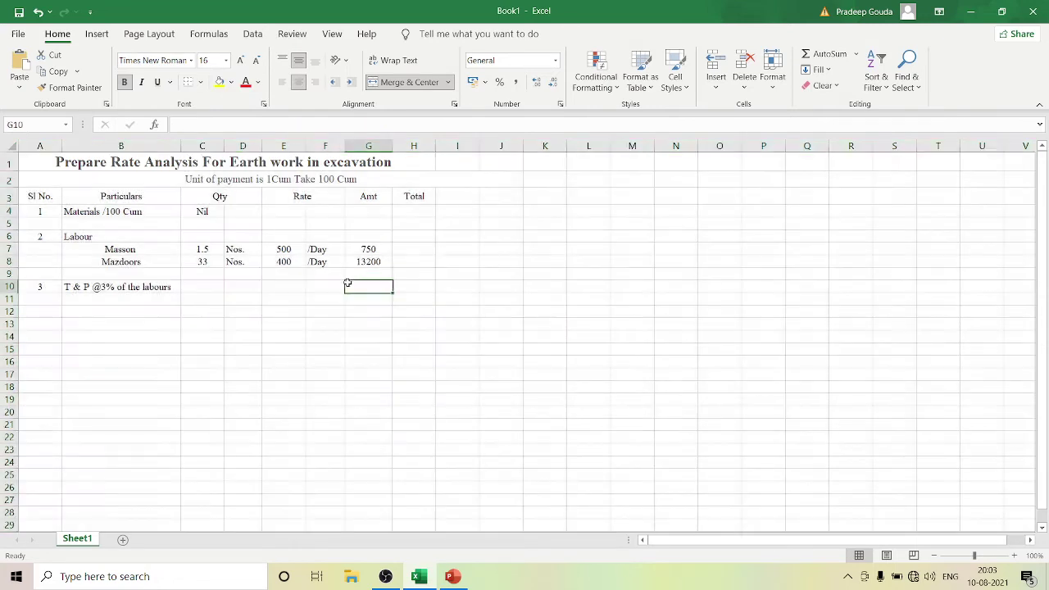
pyautogui.click(299, 179)
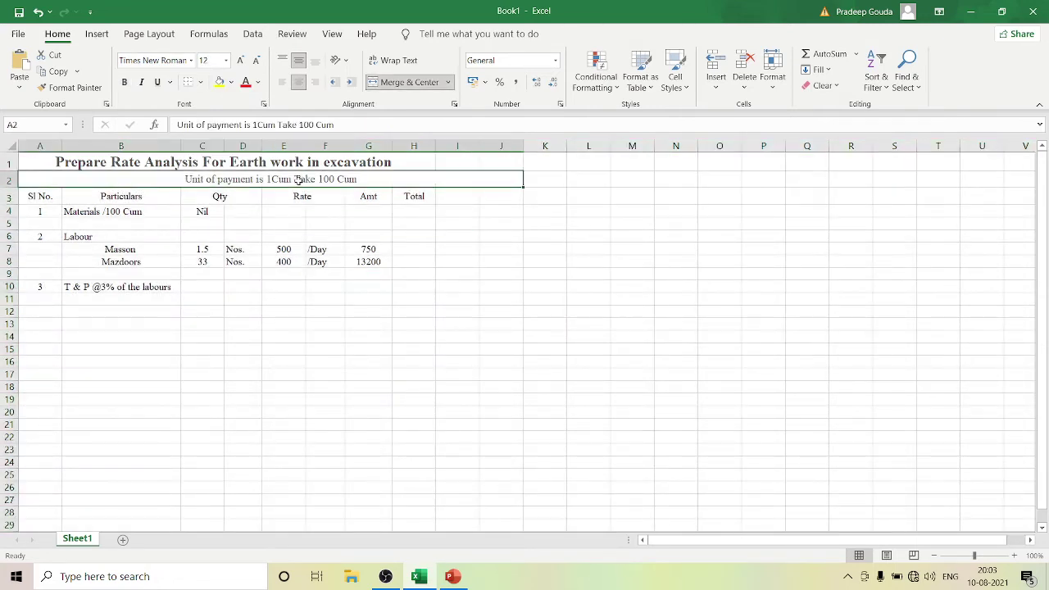
pyautogui.click(486, 361)
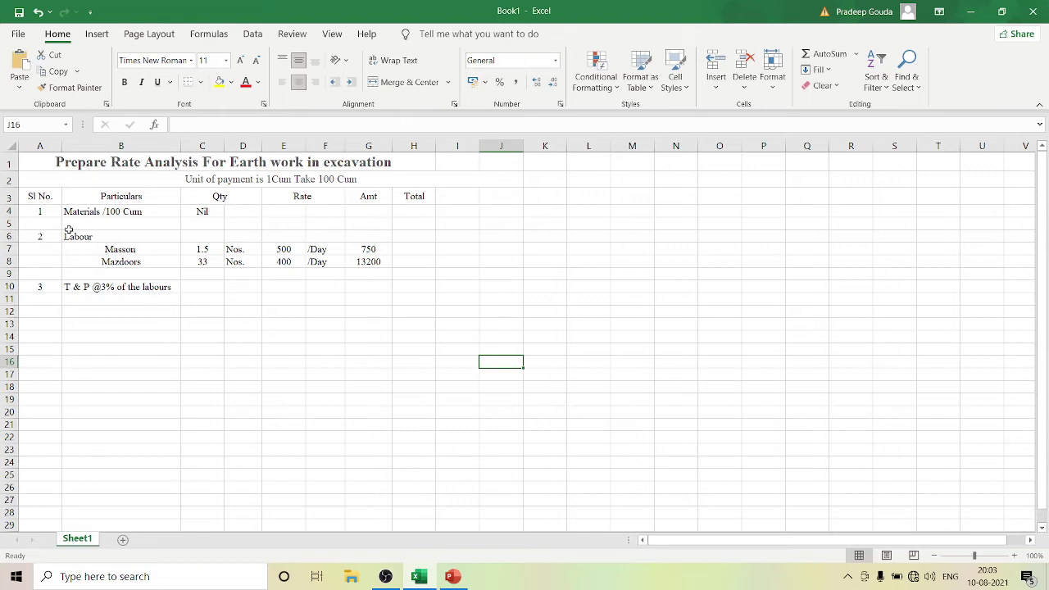
# Merge and centre the Total cells H6:H8 beside the Labour rows
pyautogui.click(403, 264)
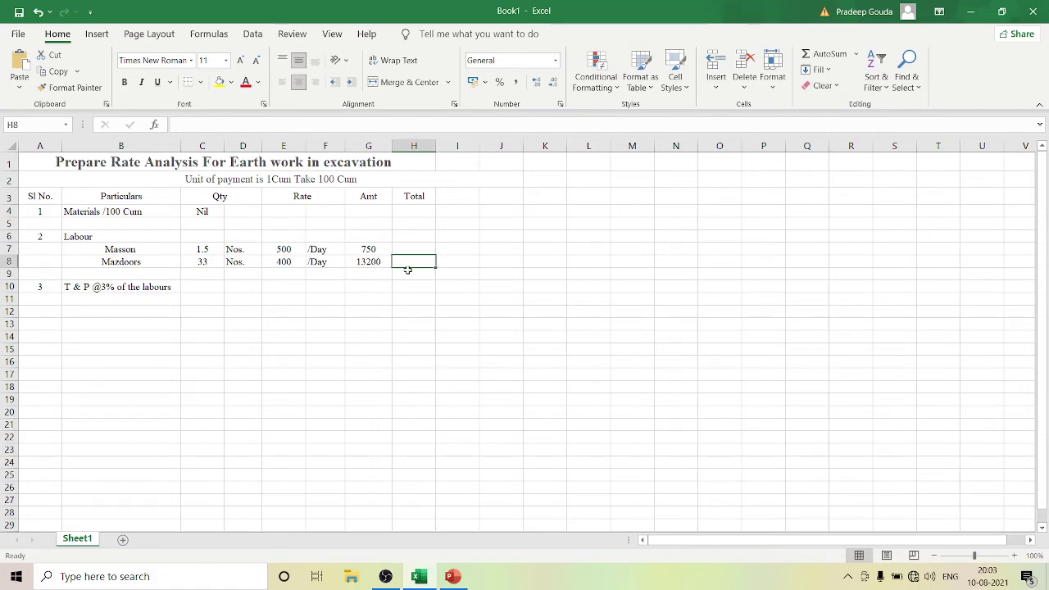
pyautogui.moveTo(407, 262); pyautogui.dragTo(409, 238)
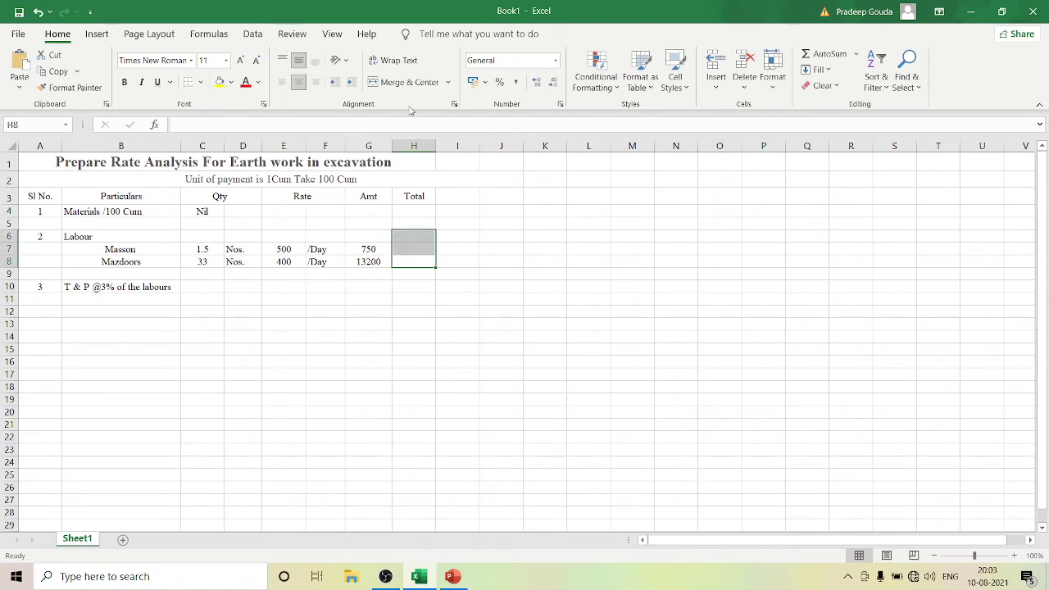
pyautogui.click(406, 82)
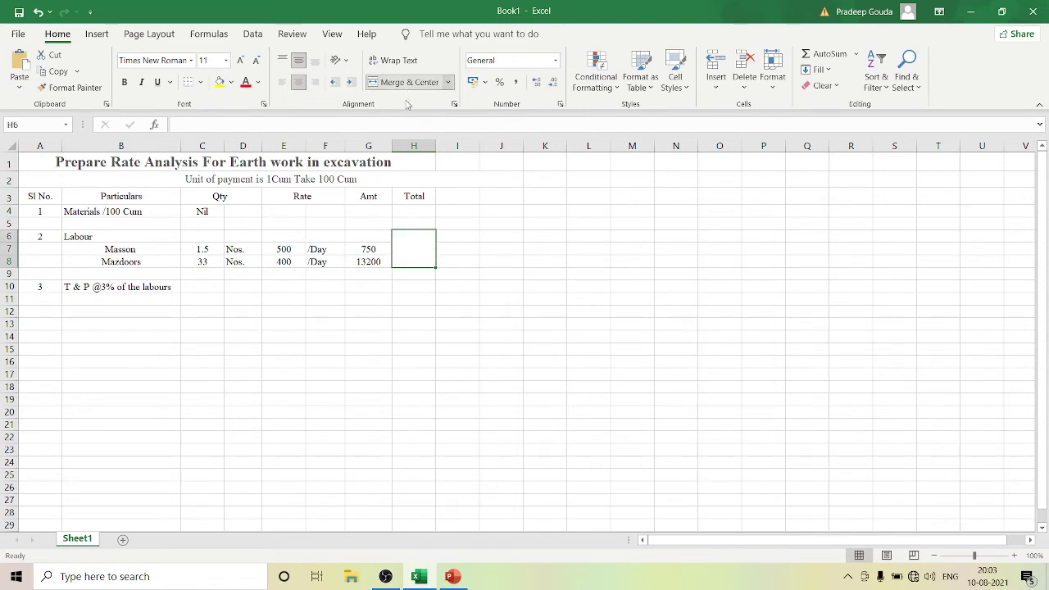
# Enter the labour total in the merged cell H6 with the formula =G7+G8
pyautogui.doubleClick(417, 259)
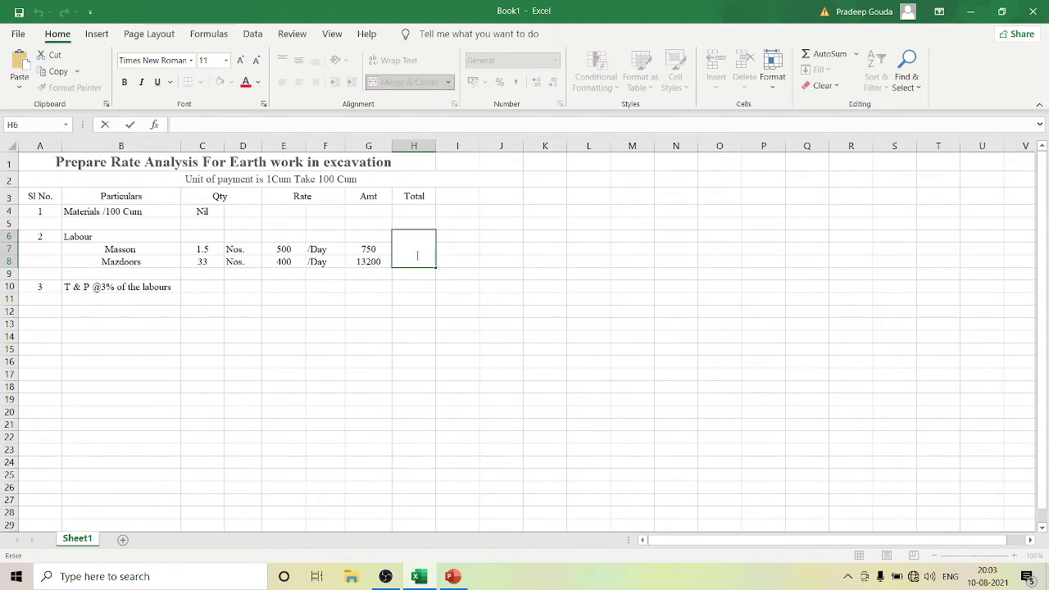
pyautogui.write('=')
pyautogui.click(369, 249)
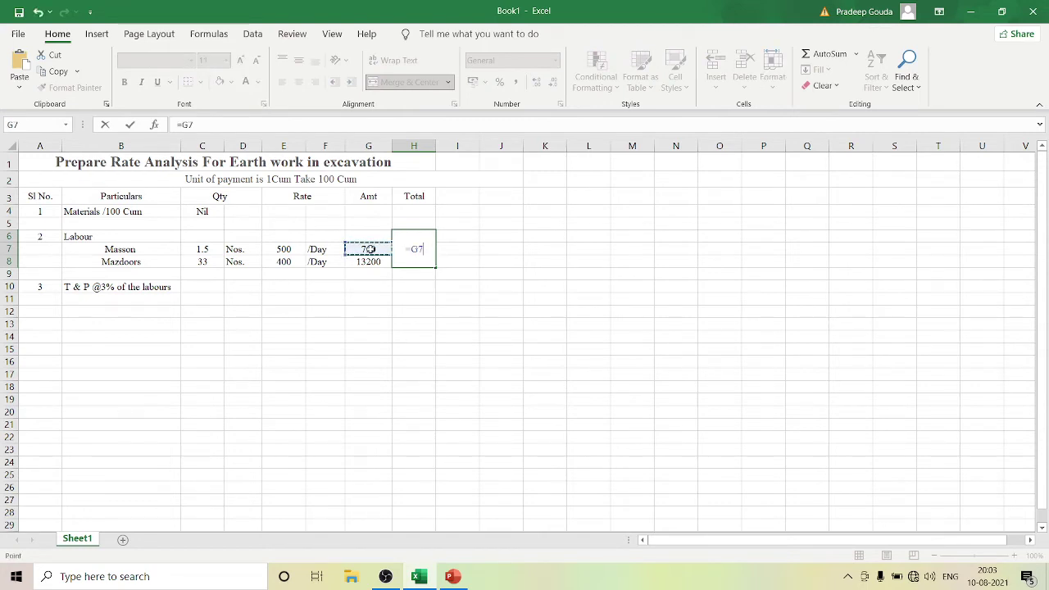
pyautogui.write('+')
pyautogui.click(369, 262)
pyautogui.press('Return')
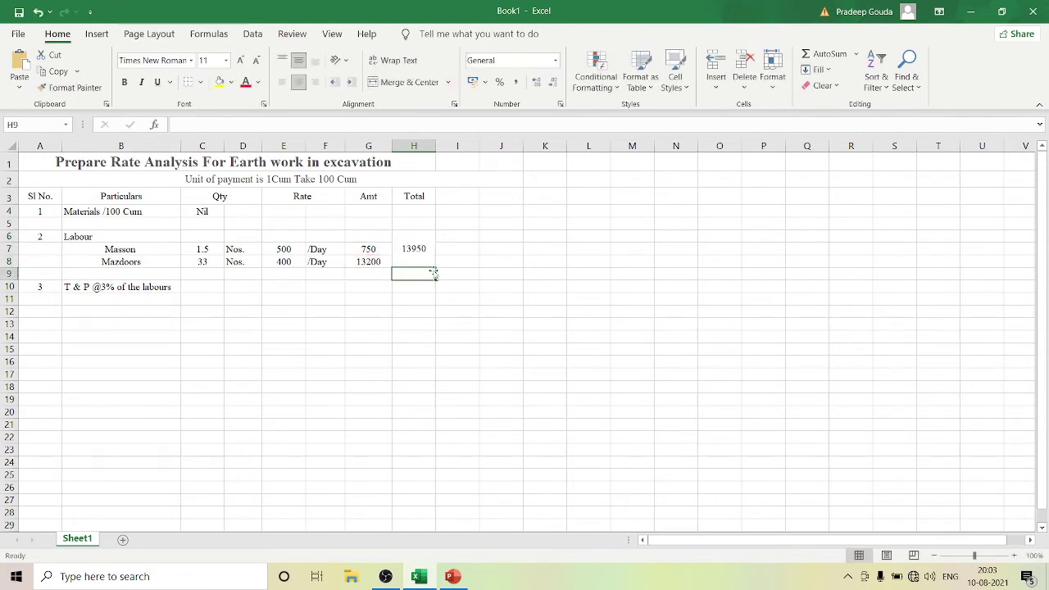
pyautogui.click(537, 275)
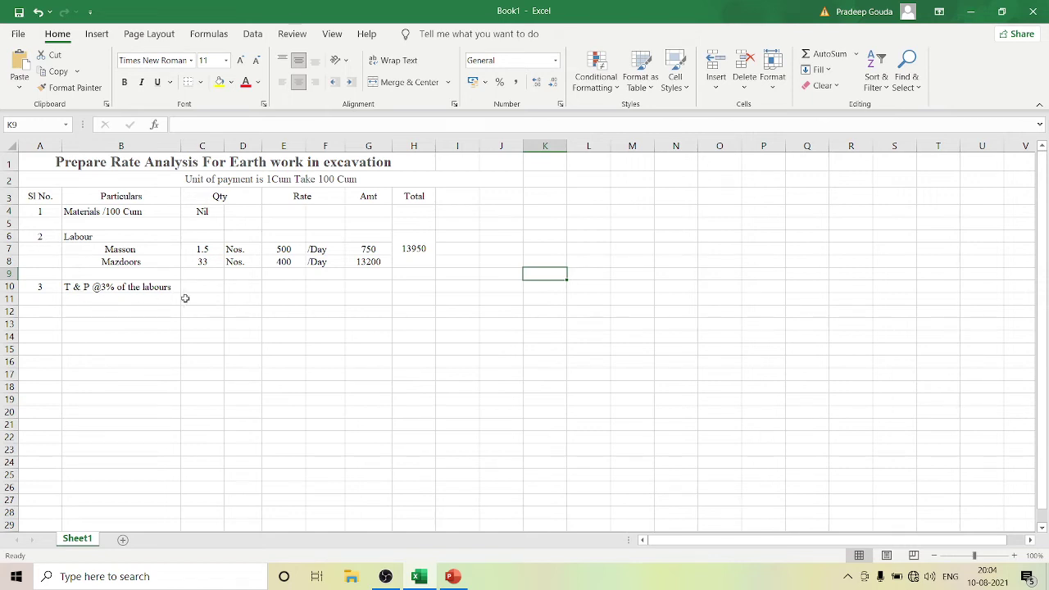
# Calculate the T & P amount in cell H10 with the formula =H6*3%
pyautogui.click(407, 285)
pyautogui.write('=')
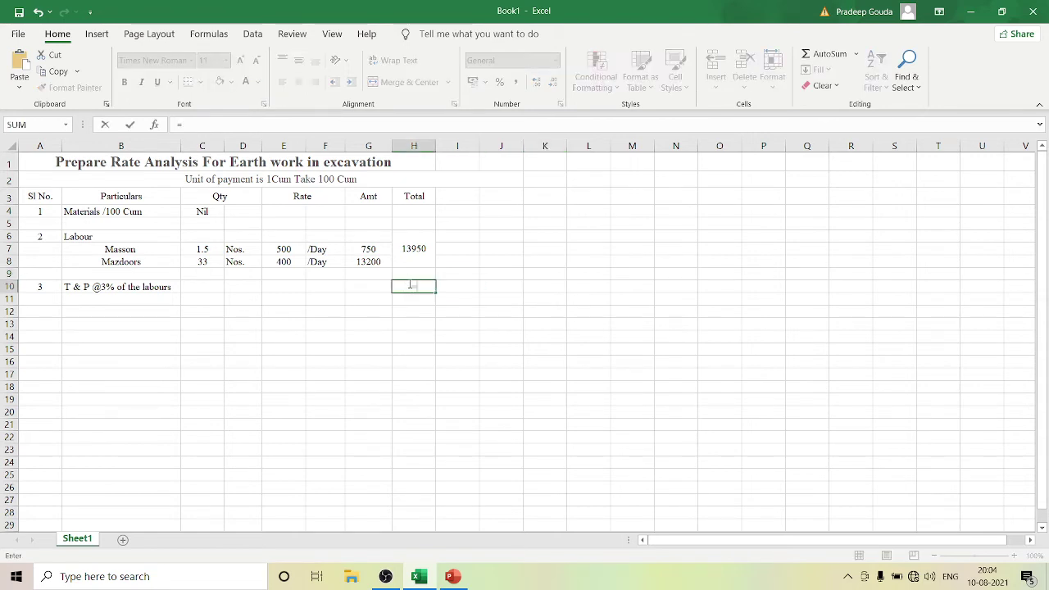
pyautogui.click(415, 256)
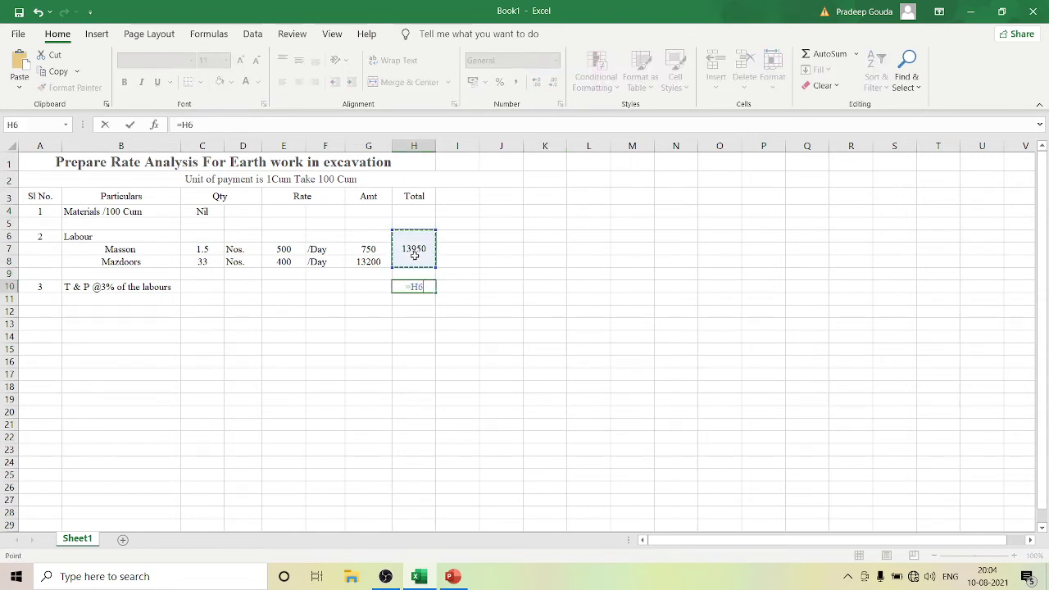
pyautogui.write('*3')
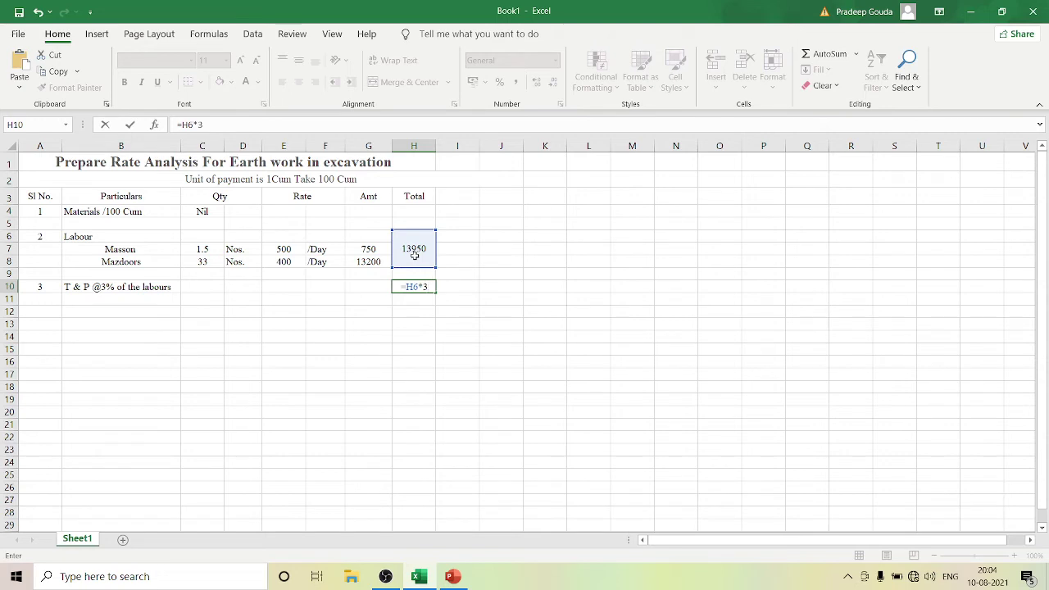
pyautogui.write('@')
pyautogui.press('Return')
pyautogui.click(504, 363)
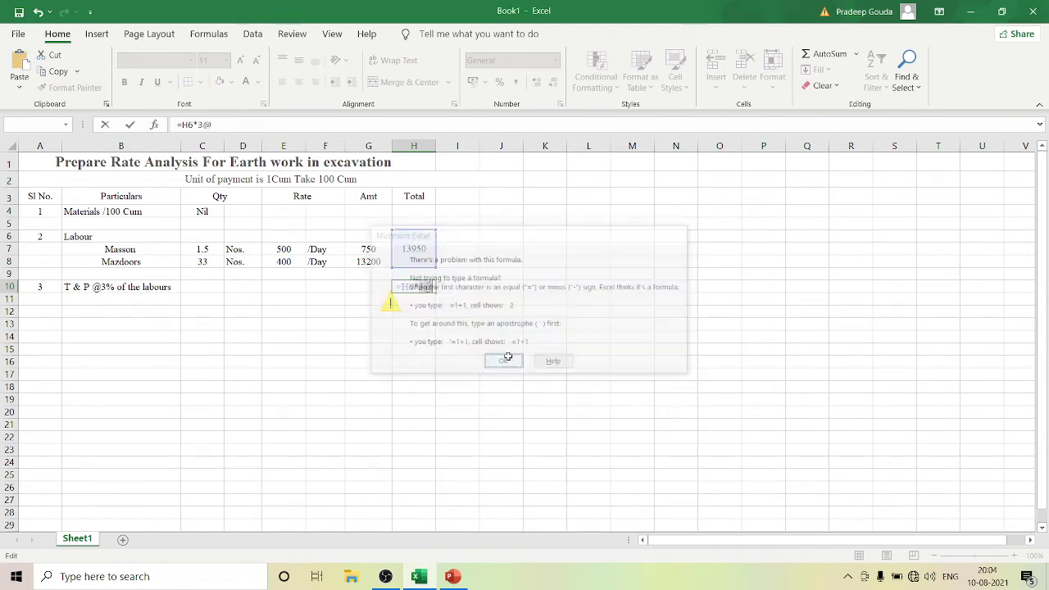
pyautogui.click(431, 288)
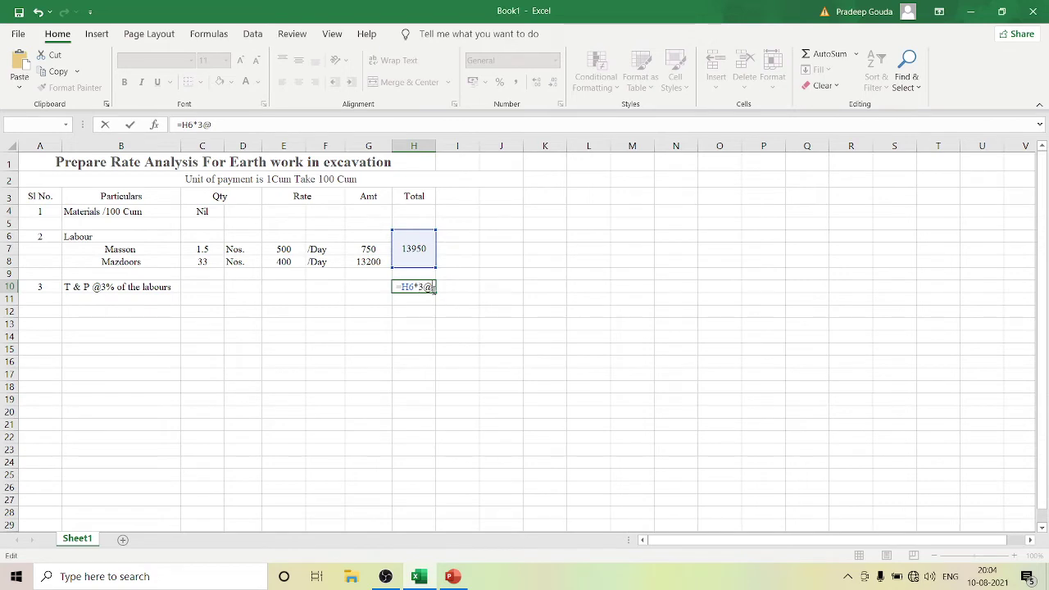
pyautogui.press('BackSpace')
pyautogui.write('%')
pyautogui.press('Return')
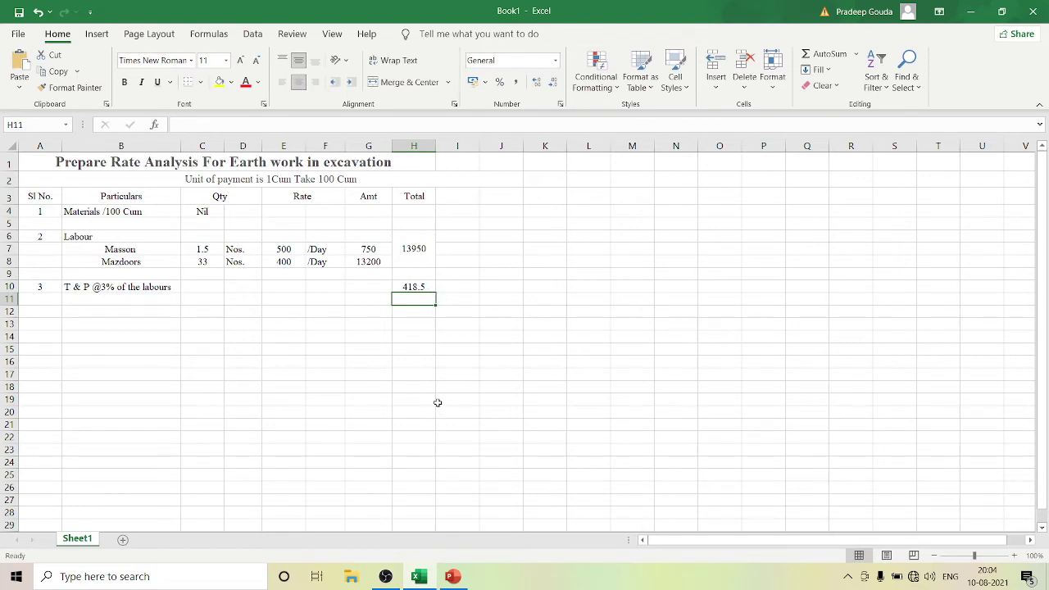
# Enter the label Total in B11 below the T & P row and fill B11:H11 with blue
pyautogui.click(115, 301)
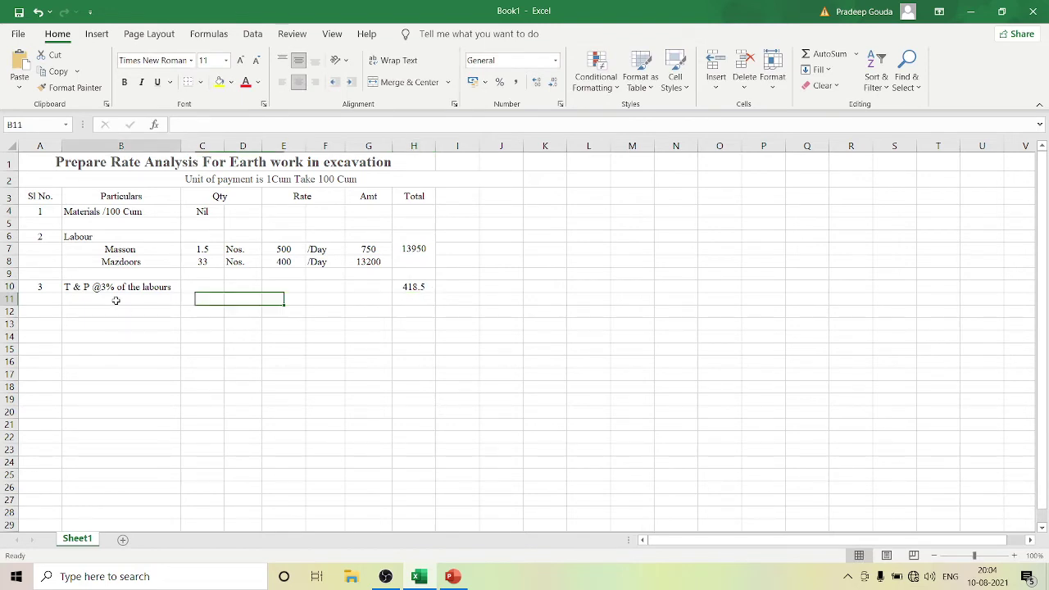
pyautogui.write('Total')
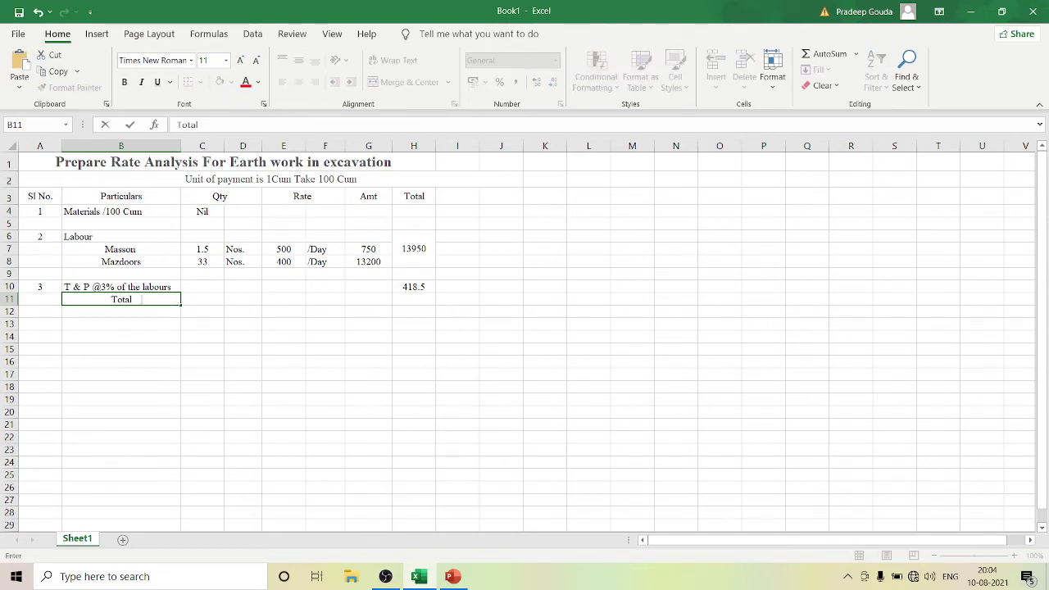
pyautogui.click(412, 301)
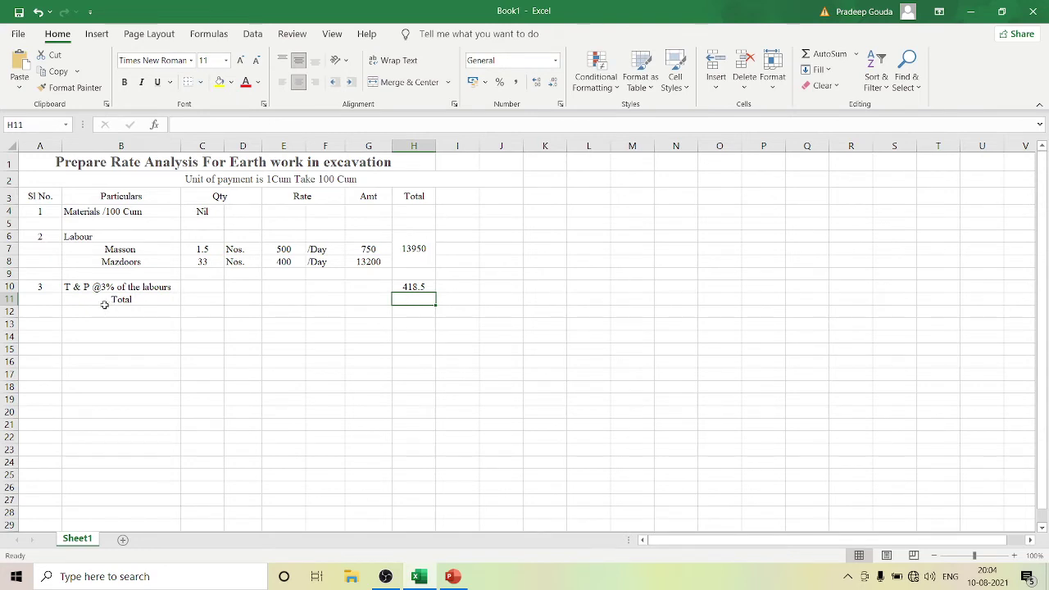
pyautogui.moveTo(69, 301); pyautogui.dragTo(412, 299)
pyautogui.click(235, 83)
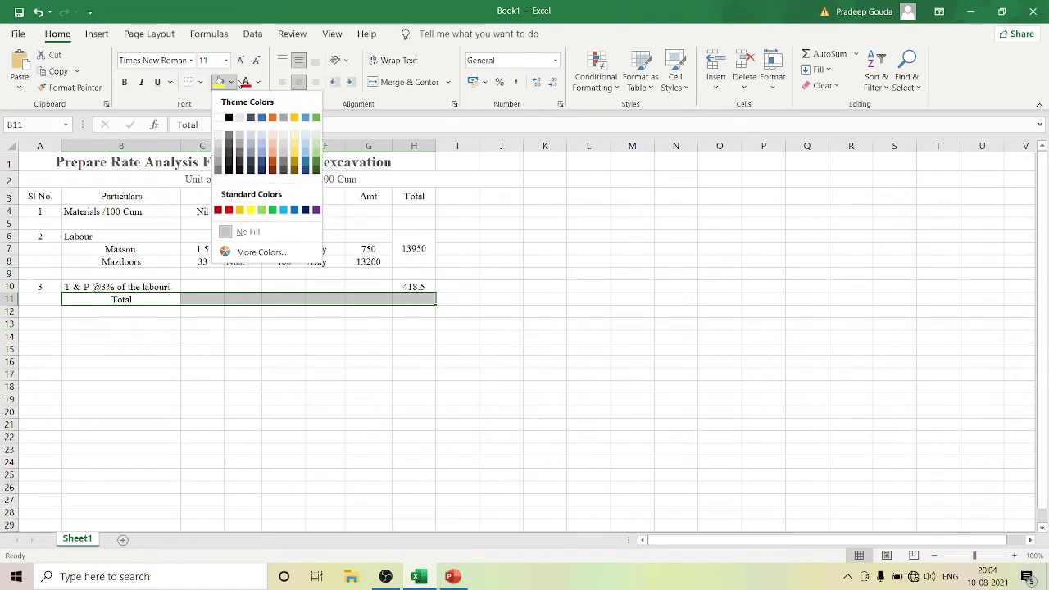
pyautogui.click(271, 153)
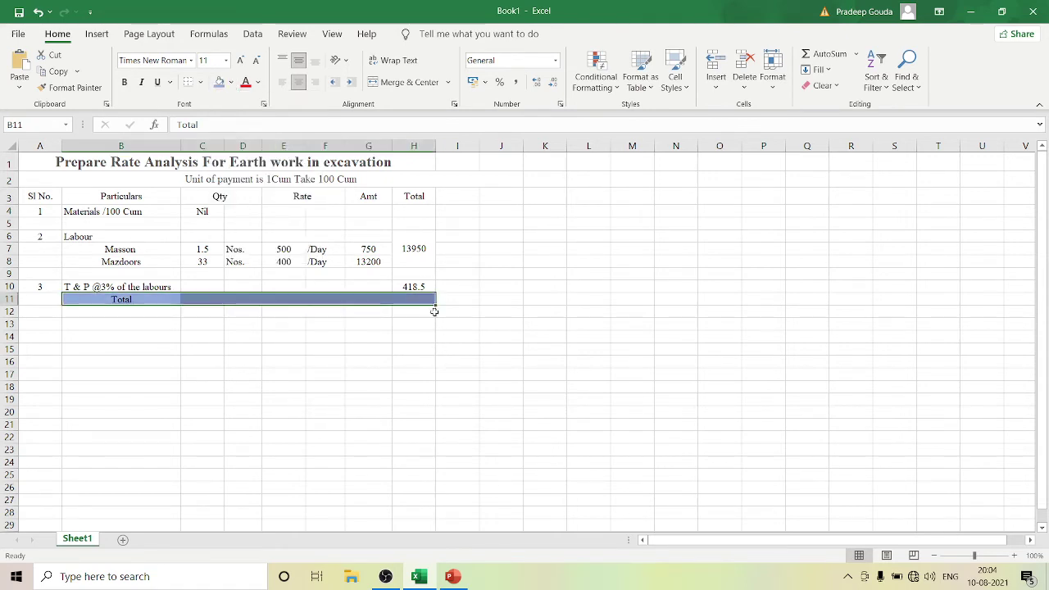
# Calculate the total of labour and T & P in H11 with the formula =H6+H10
pyautogui.click(419, 299)
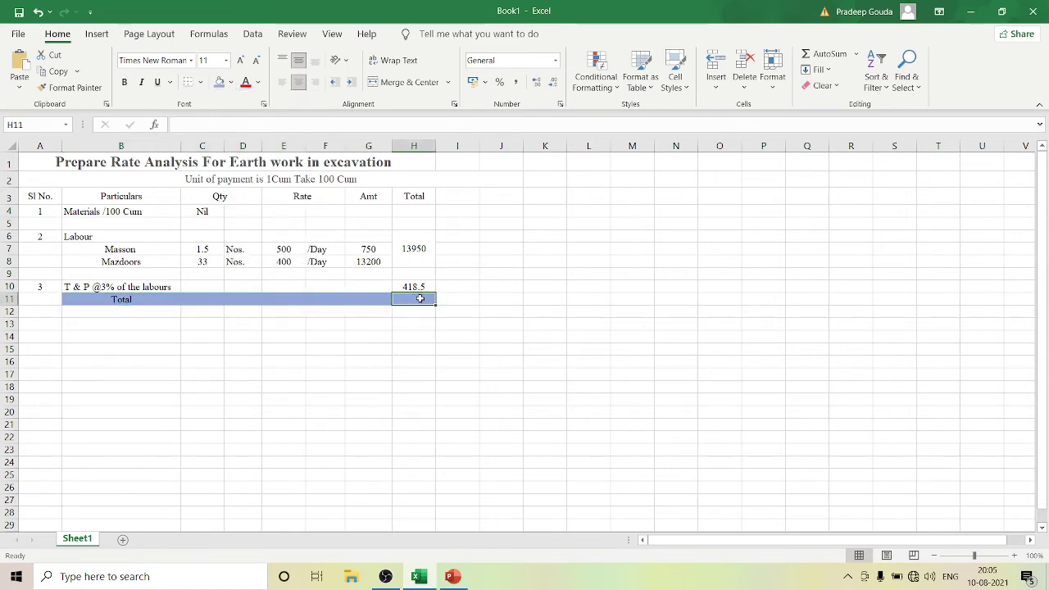
pyautogui.write('=')
pyautogui.click(424, 250)
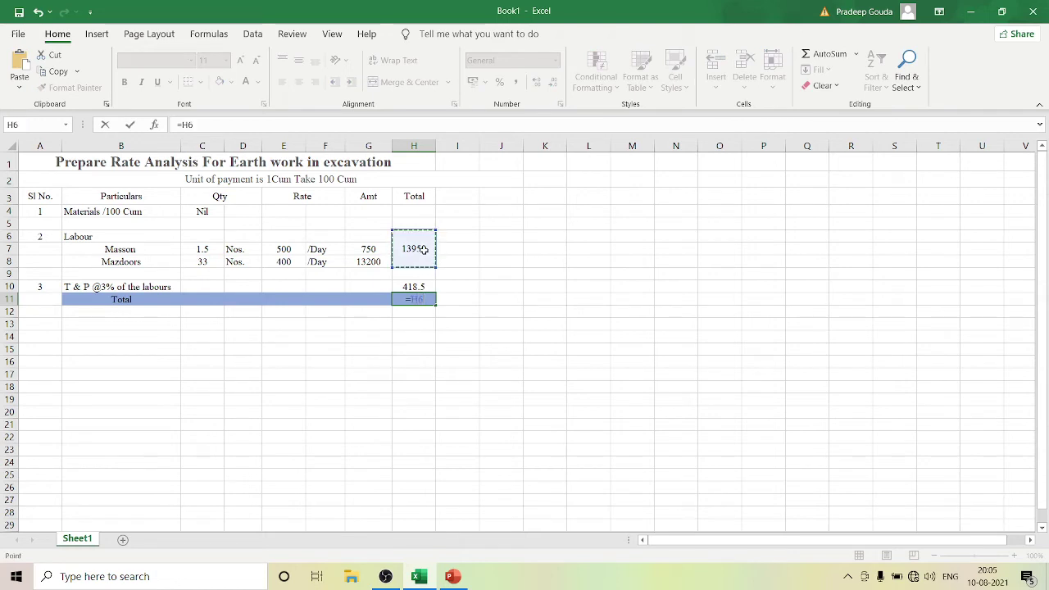
pyautogui.write('+')
pyautogui.click(414, 286)
pyautogui.press('Return')
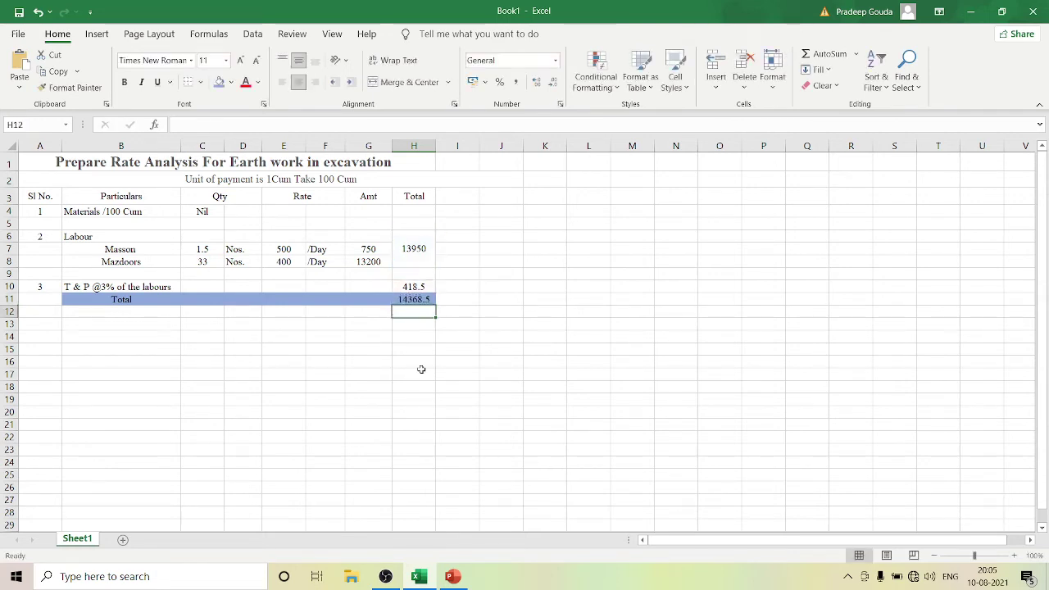
pyautogui.click(413, 374)
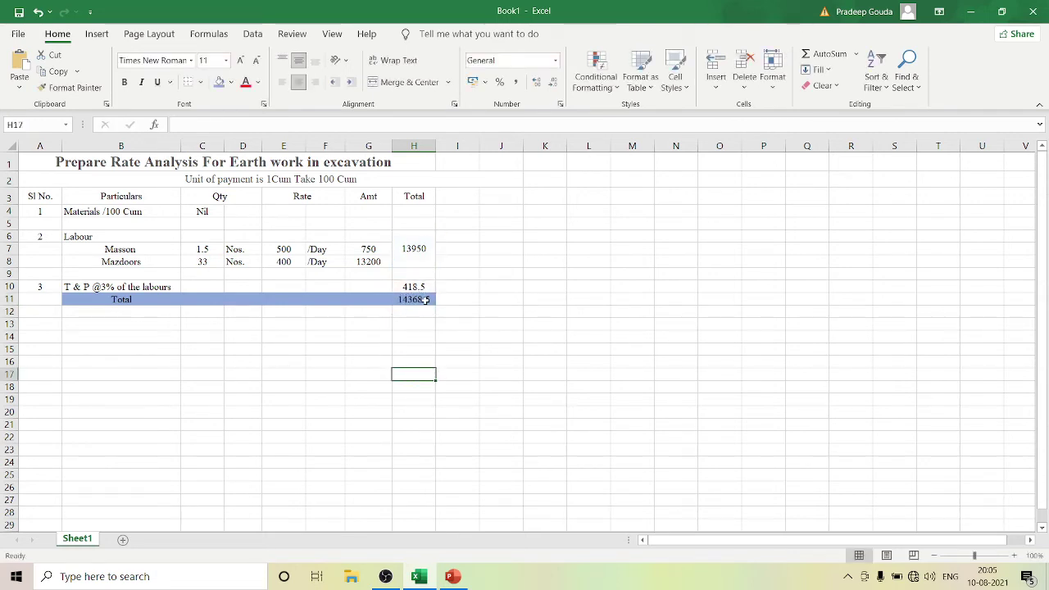
pyautogui.click(425, 300)
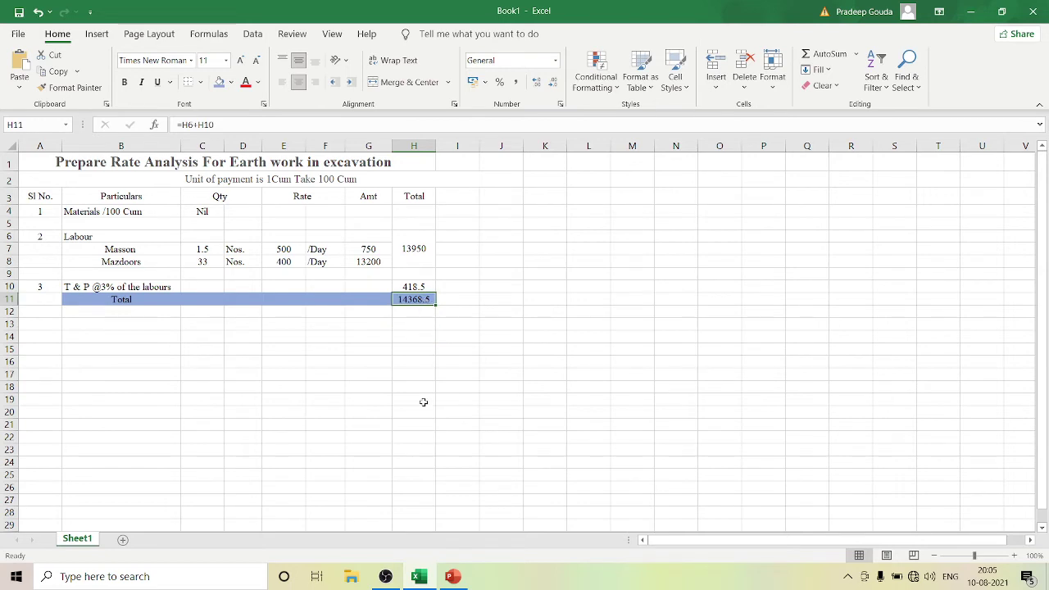
# Add item 4 in row 13 with the particulars "Water supply @ 1%"
pyautogui.click(51, 322)
pyautogui.write('4.')
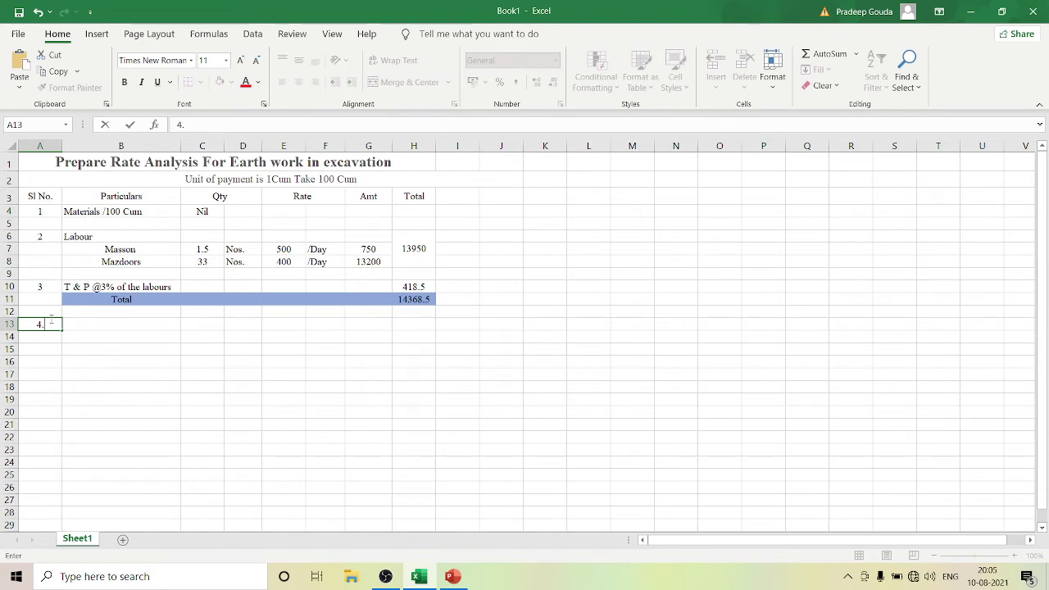
pyautogui.press('Tab')
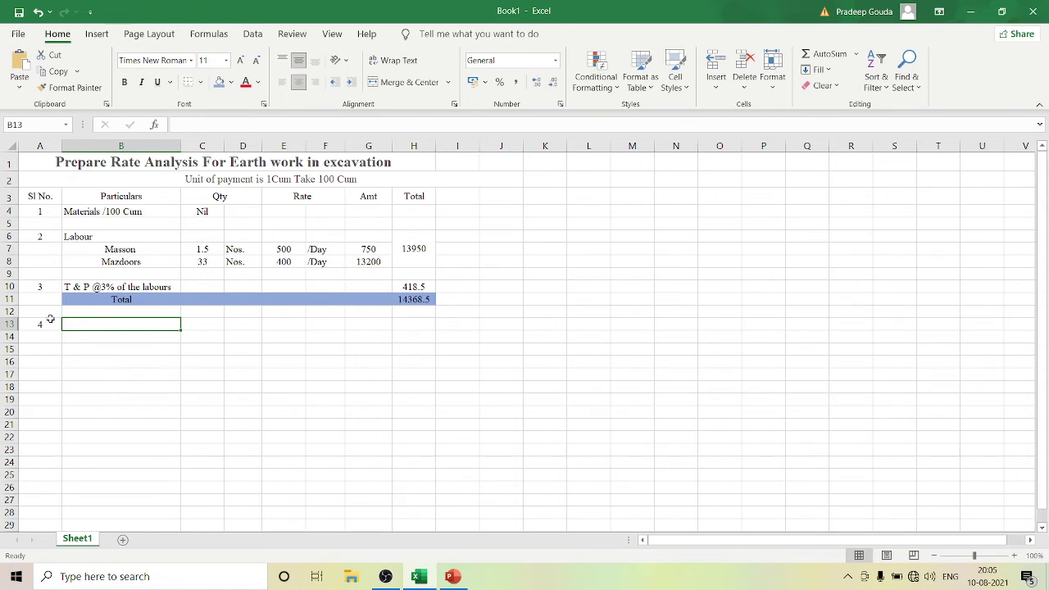
pyautogui.write('W')
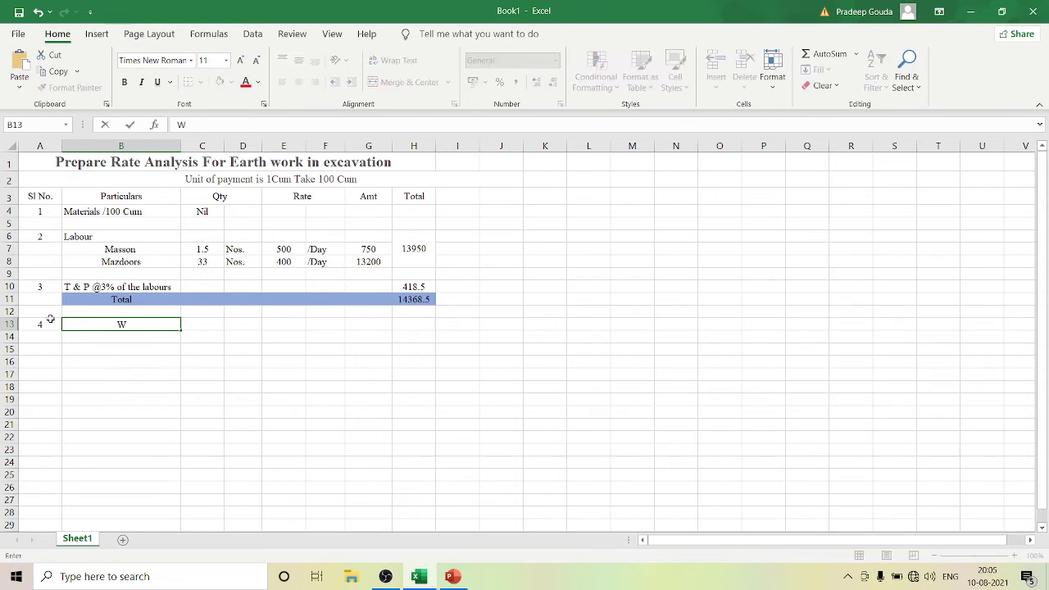
pyautogui.write('ATER')
pyautogui.press('BackSpace')
pyautogui.press('BackSpace')
pyautogui.press('BackSpace')
pyautogui.press('BackSpace')
pyautogui.write('ater')
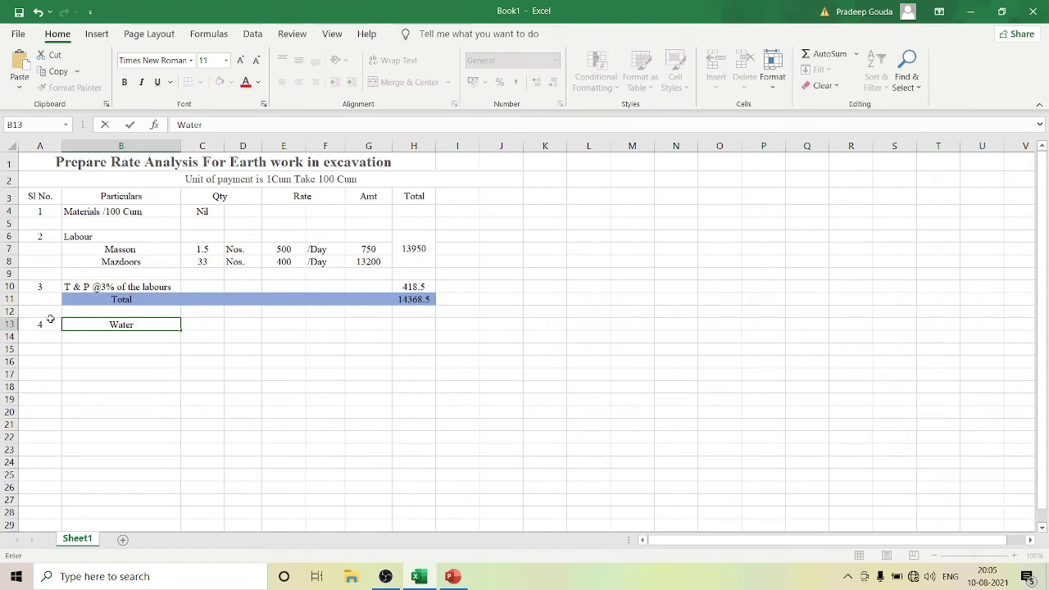
pyautogui.write(' supply @ 1')
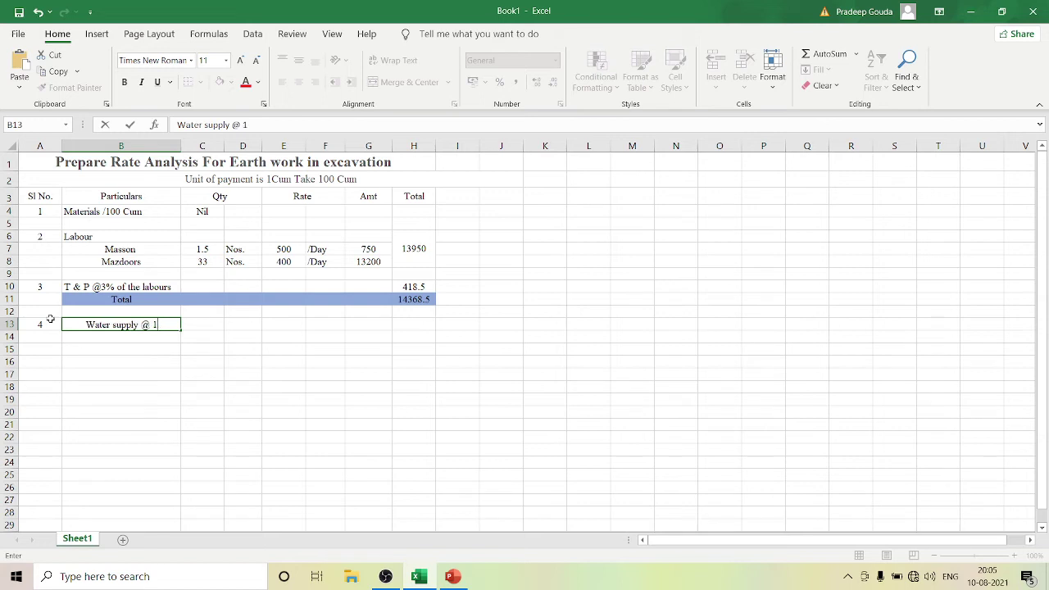
pyautogui.write('%')
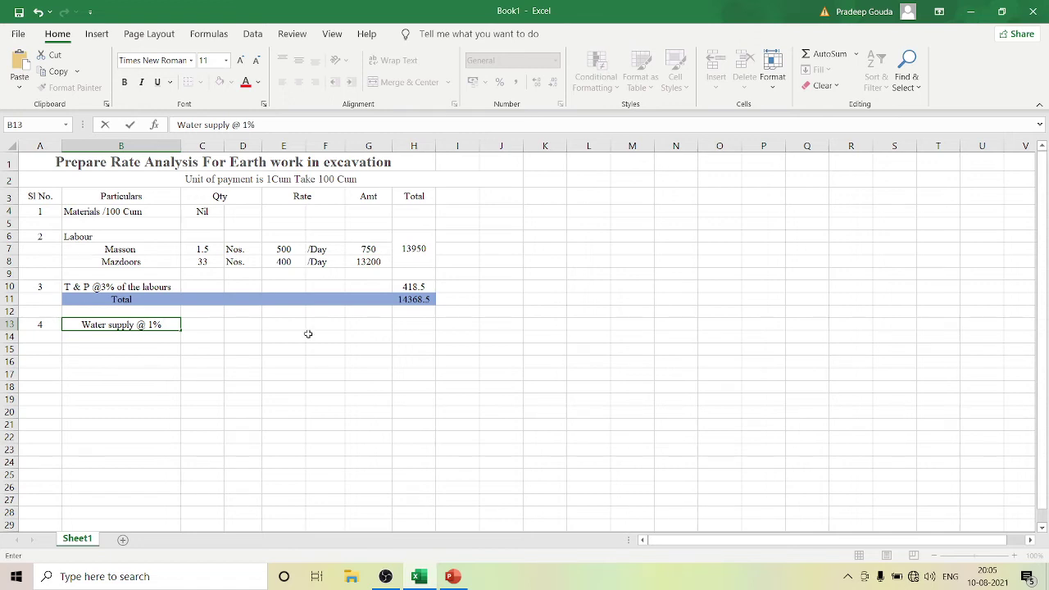
# Calculate the water supply amount in H13 with the formula =H11*1%
pyautogui.click(417, 328)
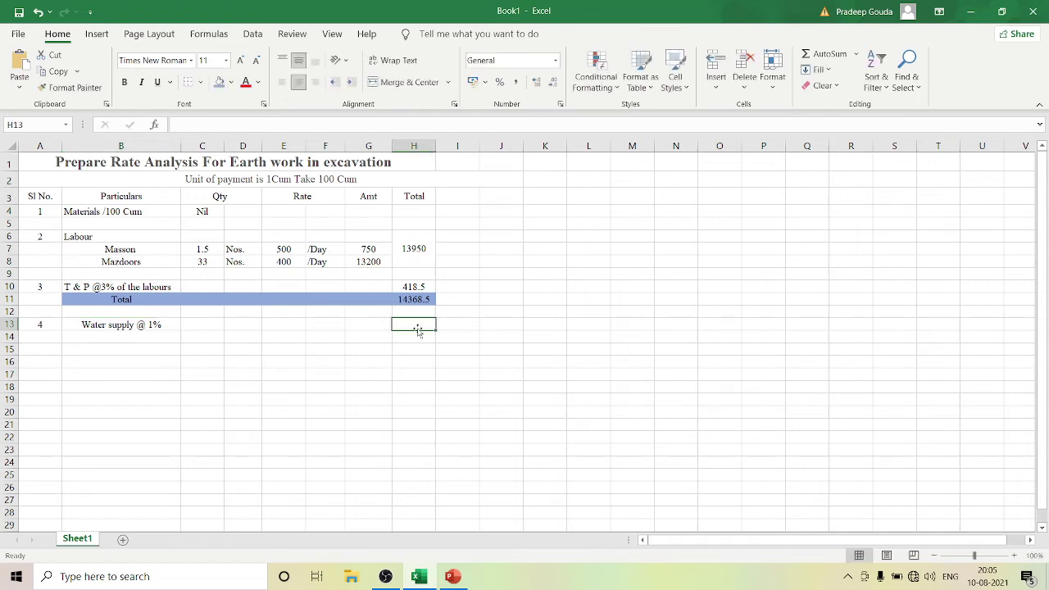
pyautogui.write('=')
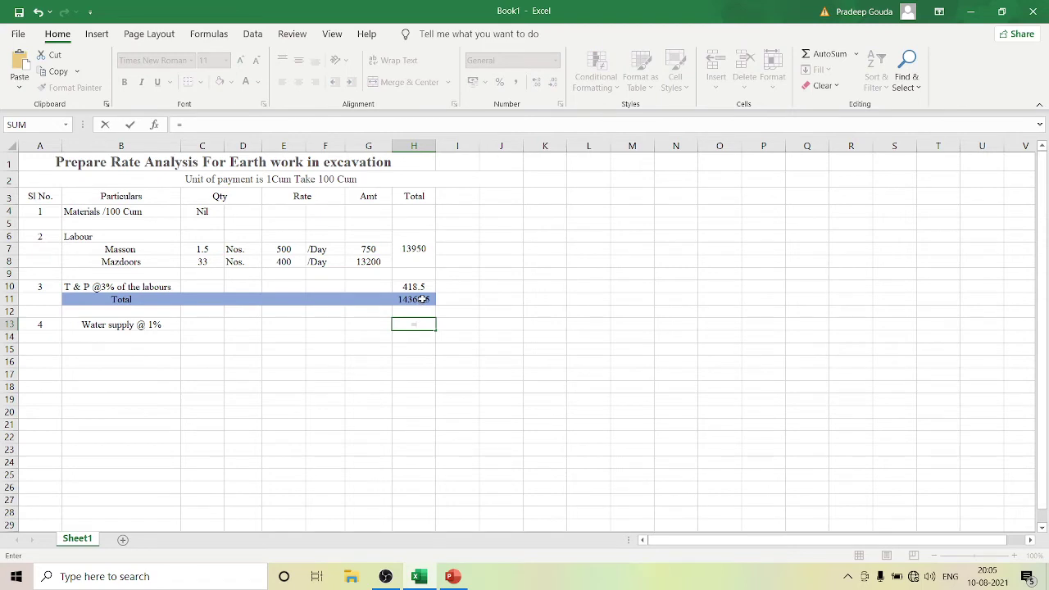
pyautogui.click(422, 300)
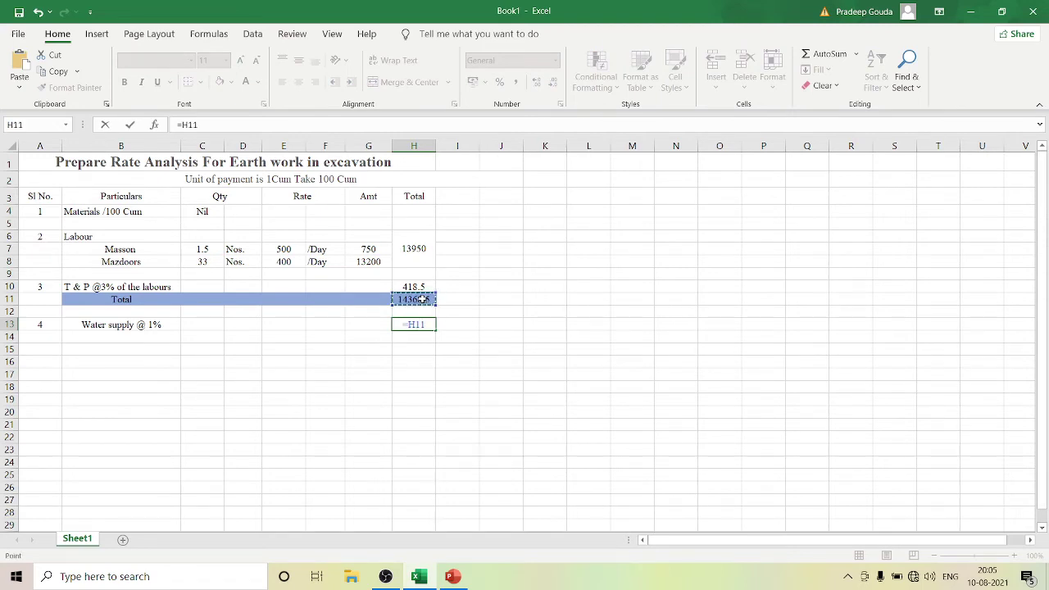
pyautogui.write('*1%')
pyautogui.press('Return')
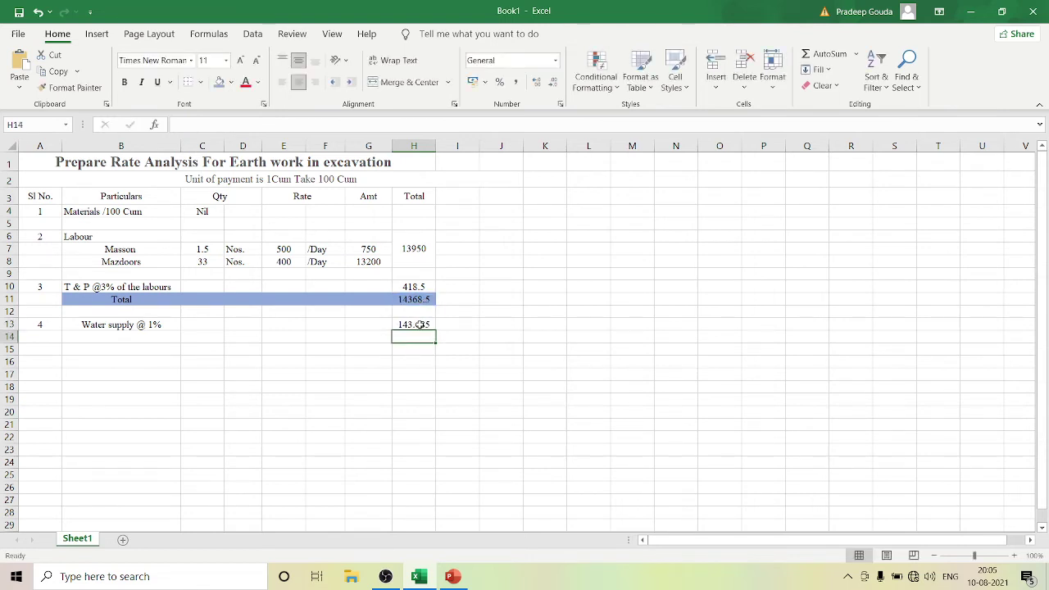
# Format the water supply amount in H13 to two decimal places
pyautogui.click(420, 325)
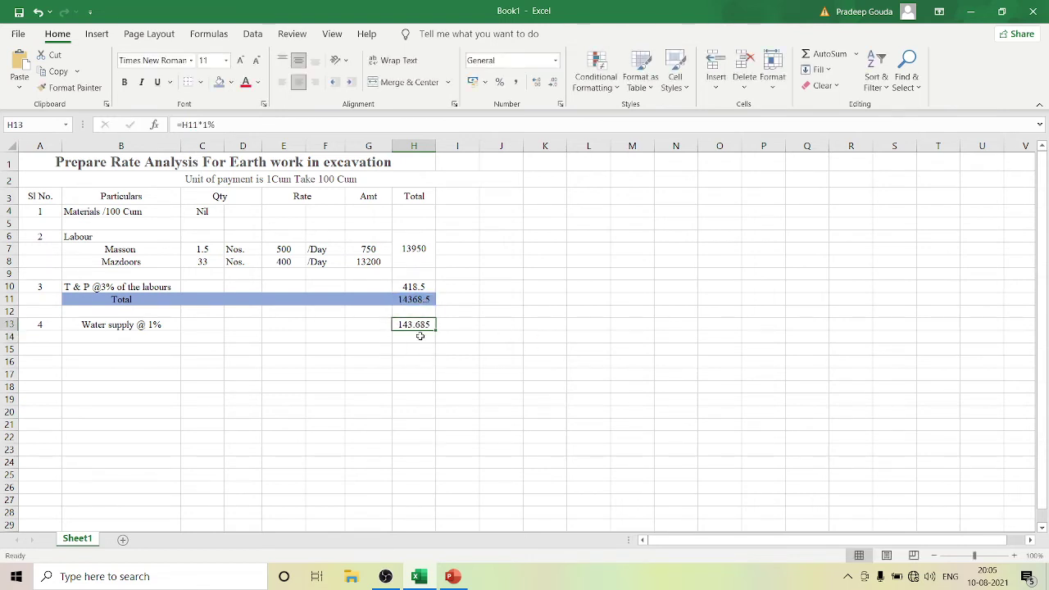
pyautogui.click(537, 82)
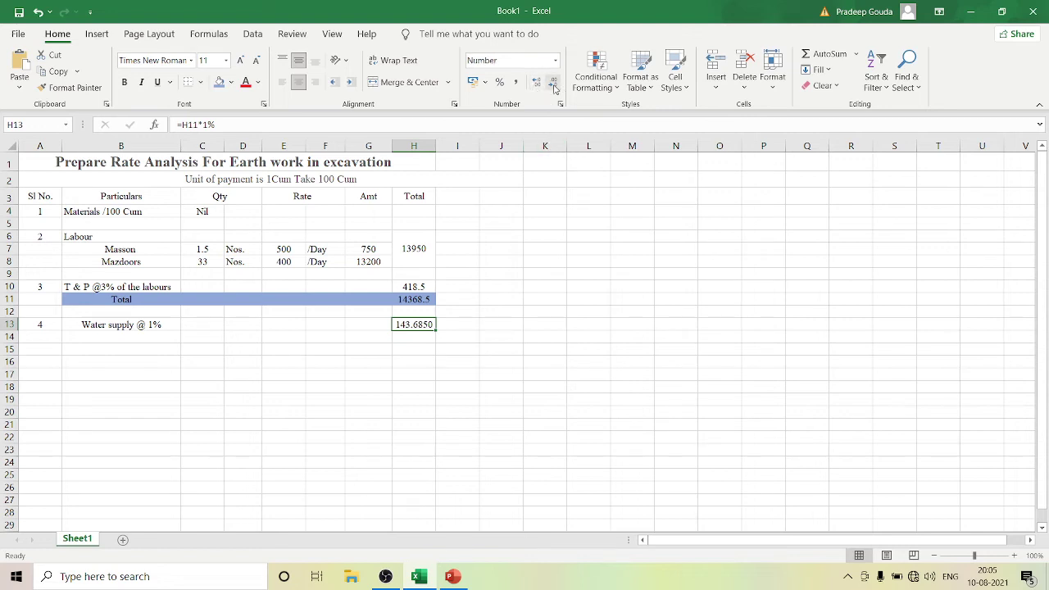
pyautogui.click(553, 83)
pyautogui.click(553, 83)
pyautogui.click(593, 360)
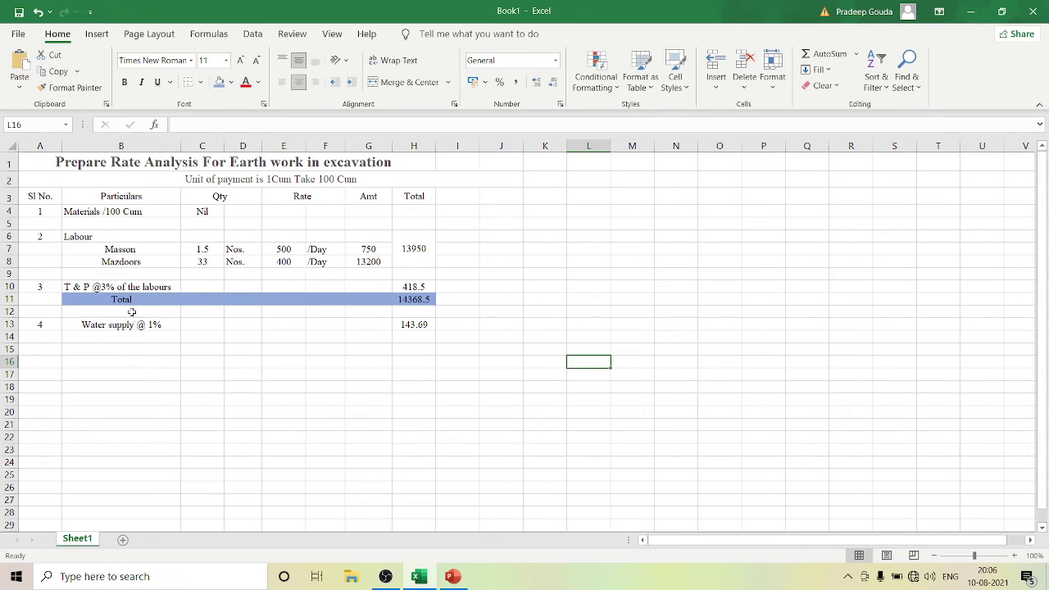
# Copy the blue Total label from B11 to B14 below the water supply row
pyautogui.click(129, 300)
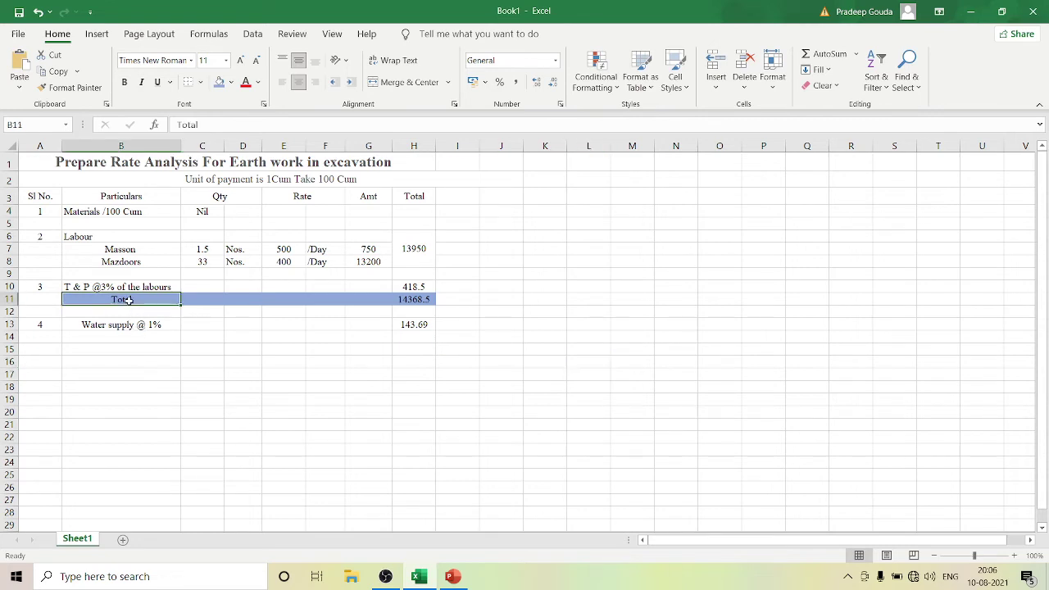
pyautogui.hotkey('ctrl', 'c')
pyautogui.click(136, 340)
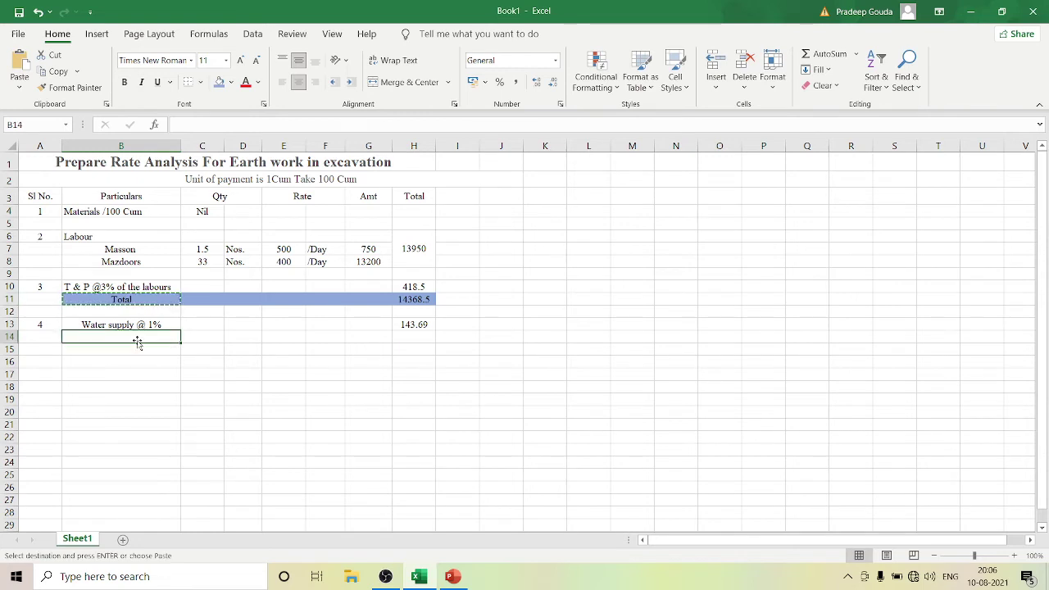
pyautogui.hotkey('ctrl', 'v')
pyautogui.press('Escape')
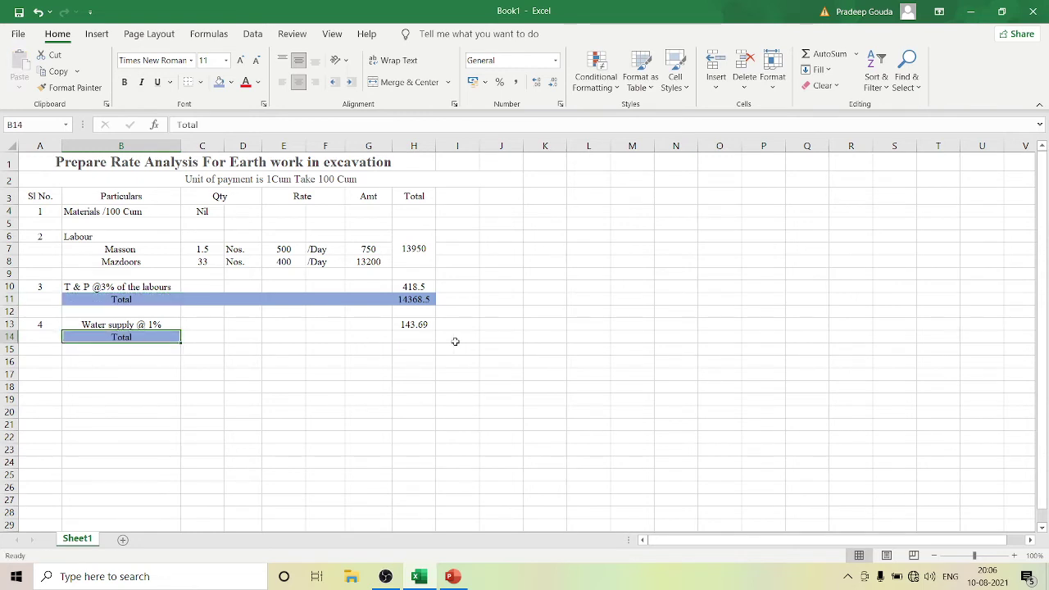
# Calculate the total including water supply in H14 with the formula =H11+H13
pyautogui.click(408, 341)
pyautogui.write('=')
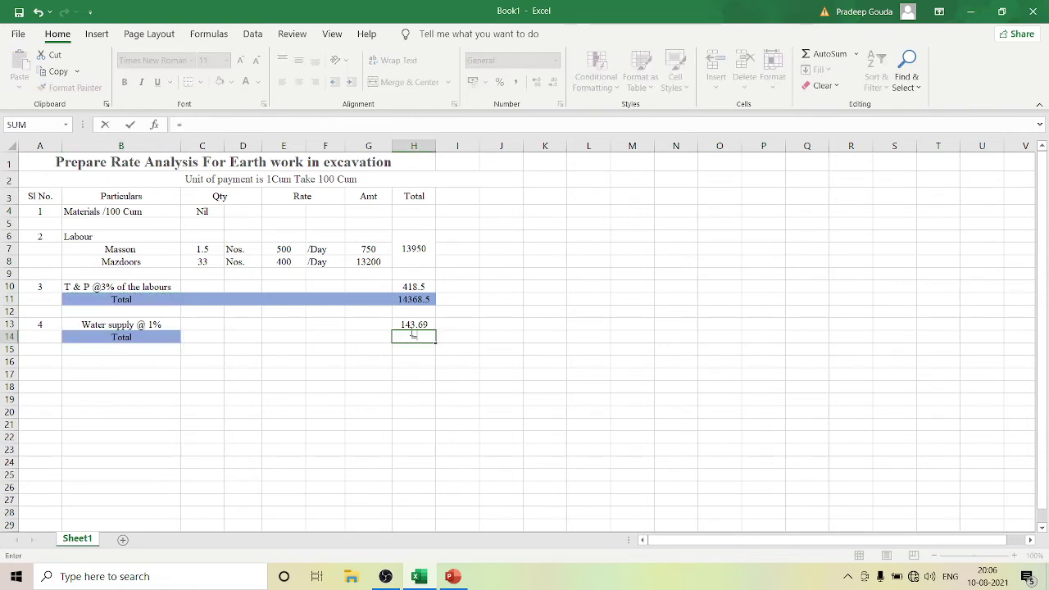
pyautogui.click(422, 300)
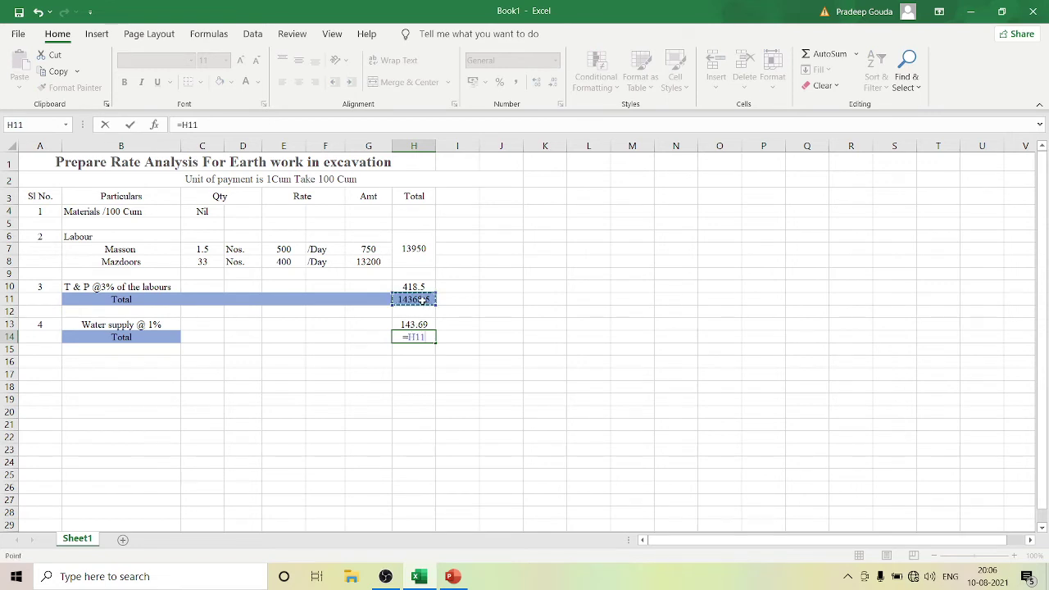
pyautogui.write('+')
pyautogui.click(423, 325)
pyautogui.press('Return')
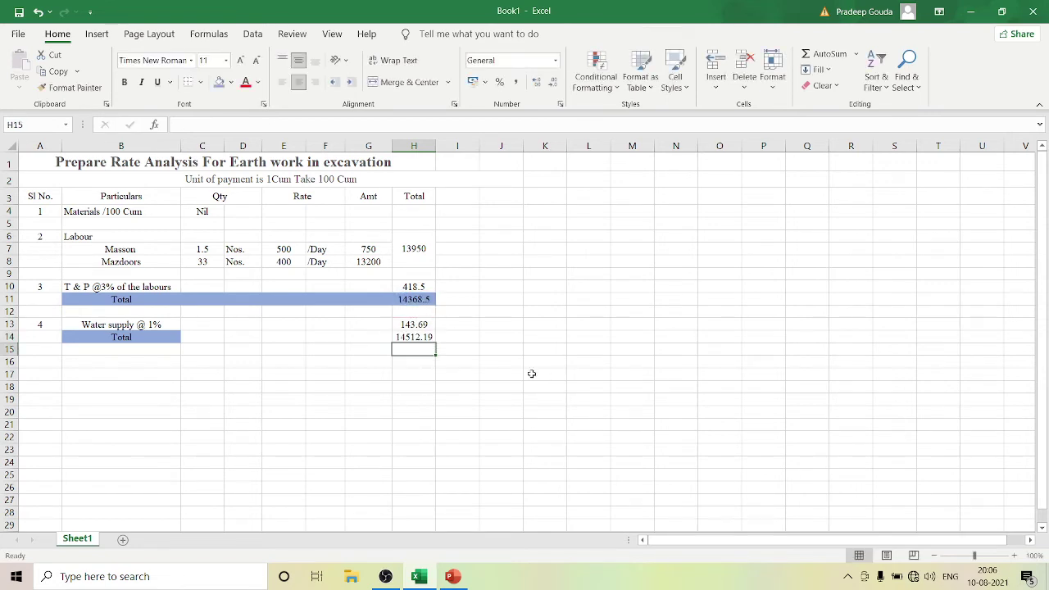
# Fill the water supply Total row from B14 to H14 with the same blue colour as the Total row above
pyautogui.moveTo(170, 339); pyautogui.dragTo(419, 338)
pyautogui.click(218, 82)
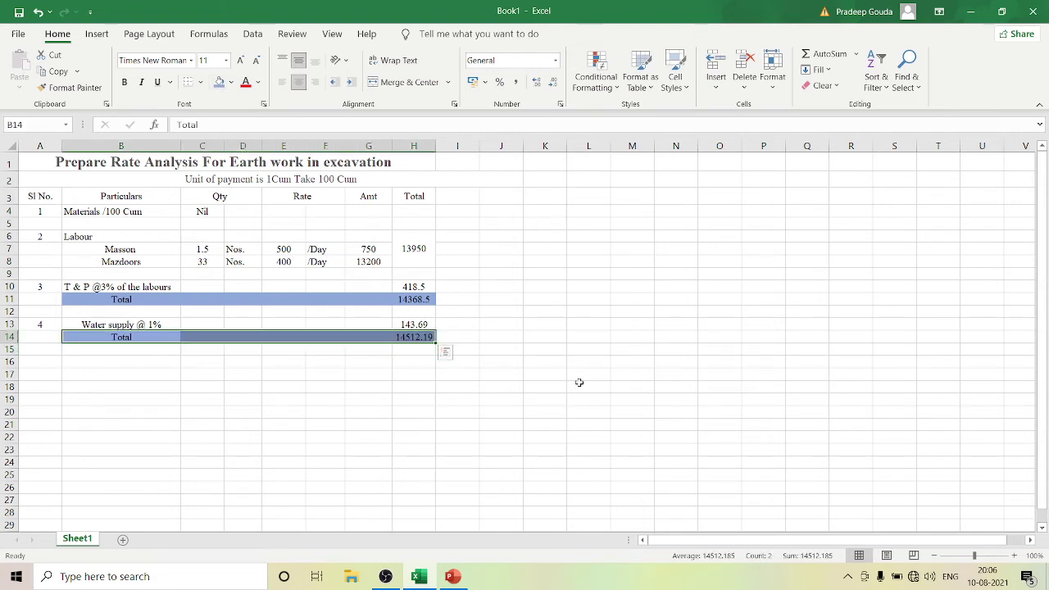
pyautogui.click(580, 385)
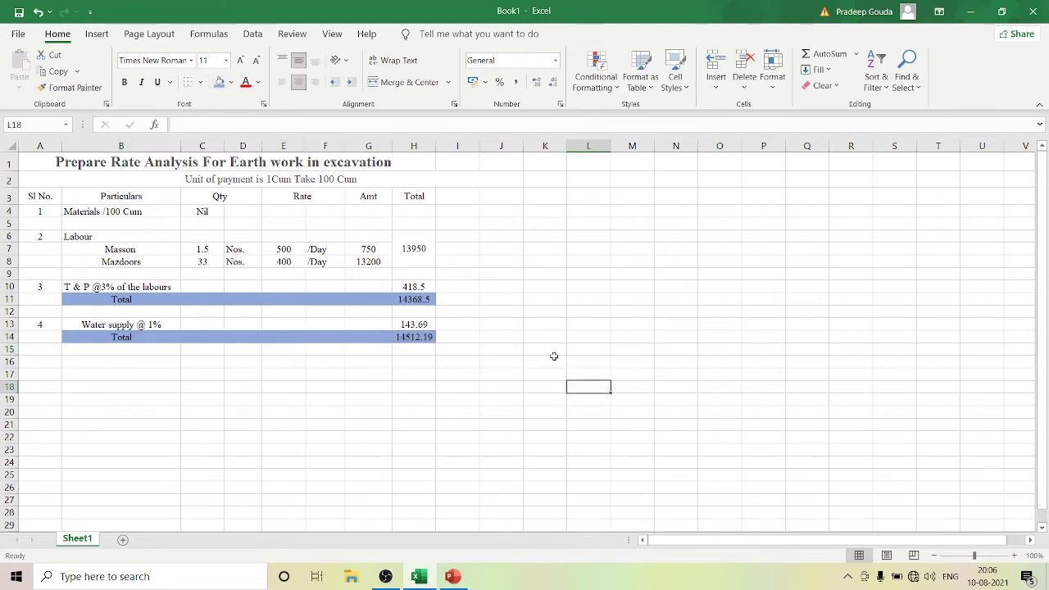
# Add item 5 in row 16 with the particulars "Add 10% of contractor profit" and widen column B to fit the text
pyautogui.click(43, 364)
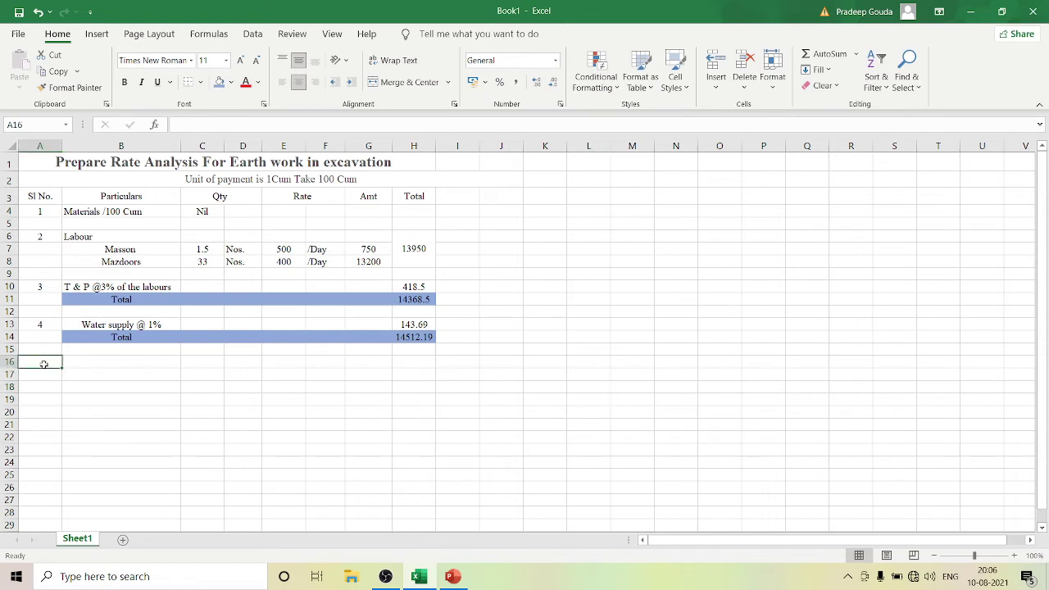
pyautogui.write('5.')
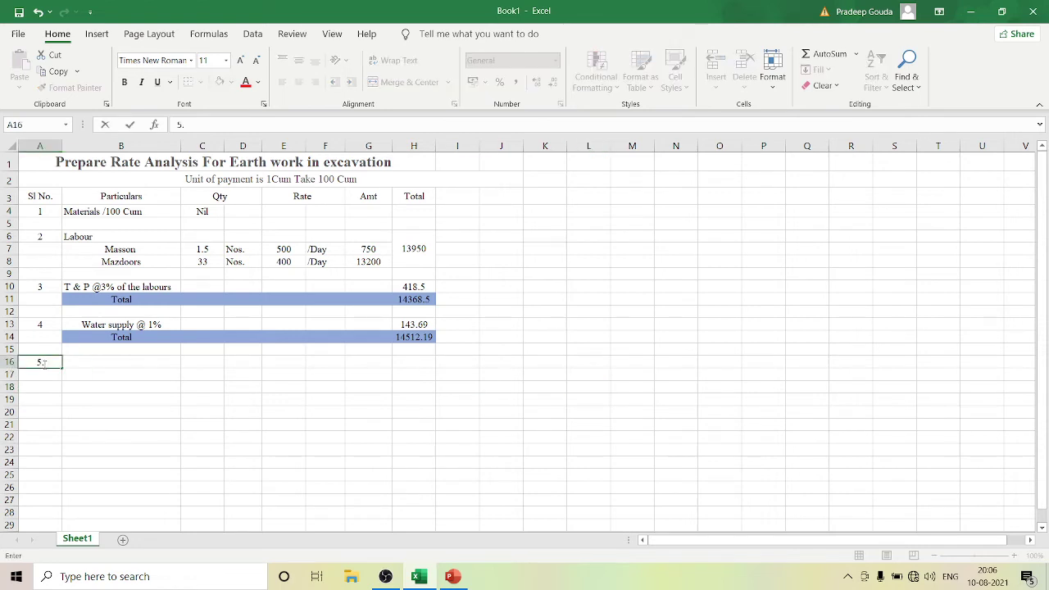
pyautogui.press('Tab')
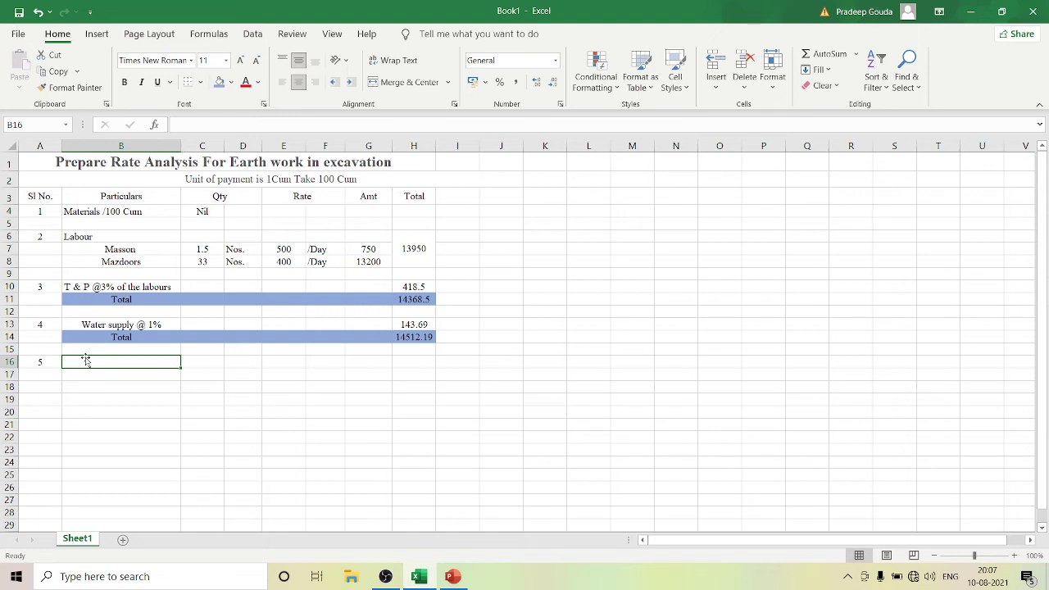
pyautogui.write('A')
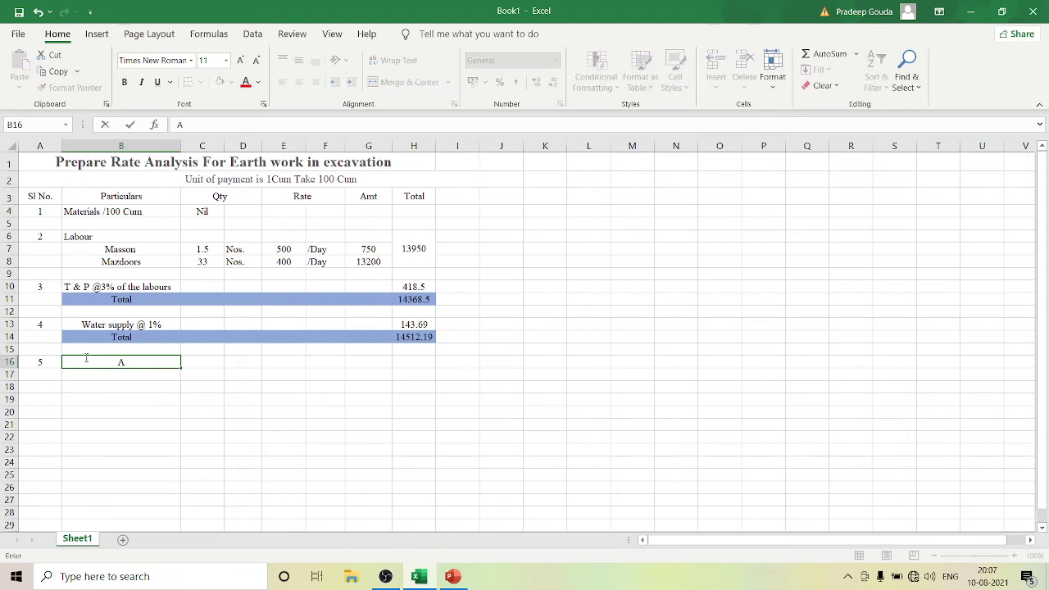
pyautogui.write('dd 10%')
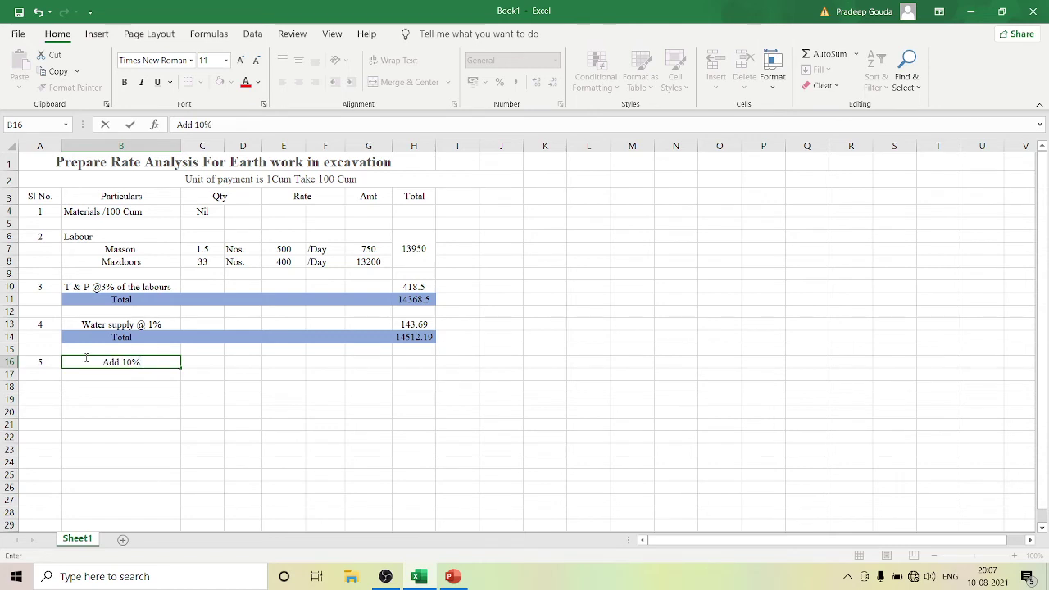
pyautogui.write(' of contractor')
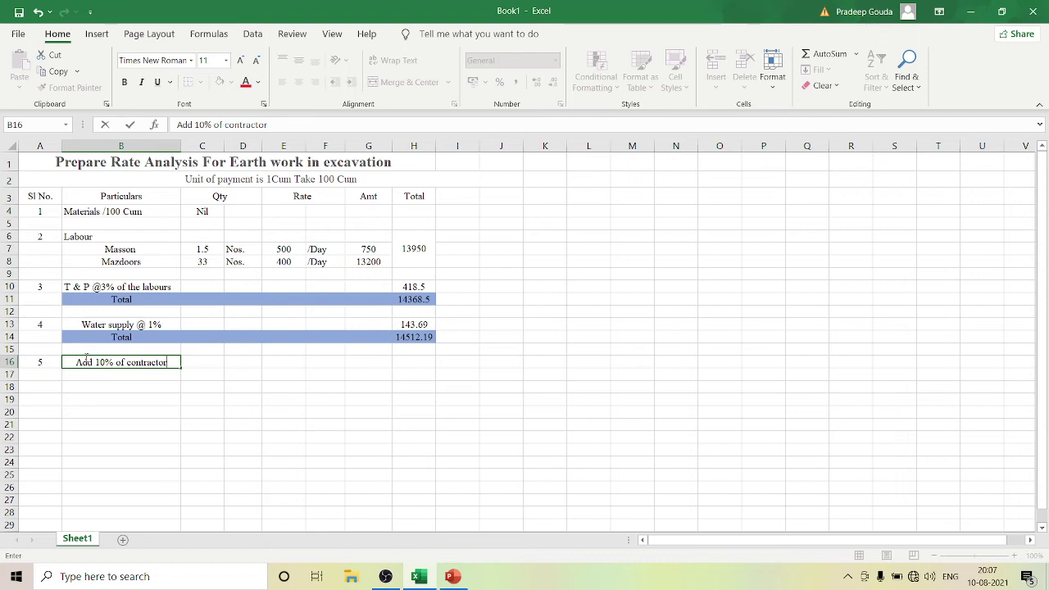
pyautogui.write('profi')
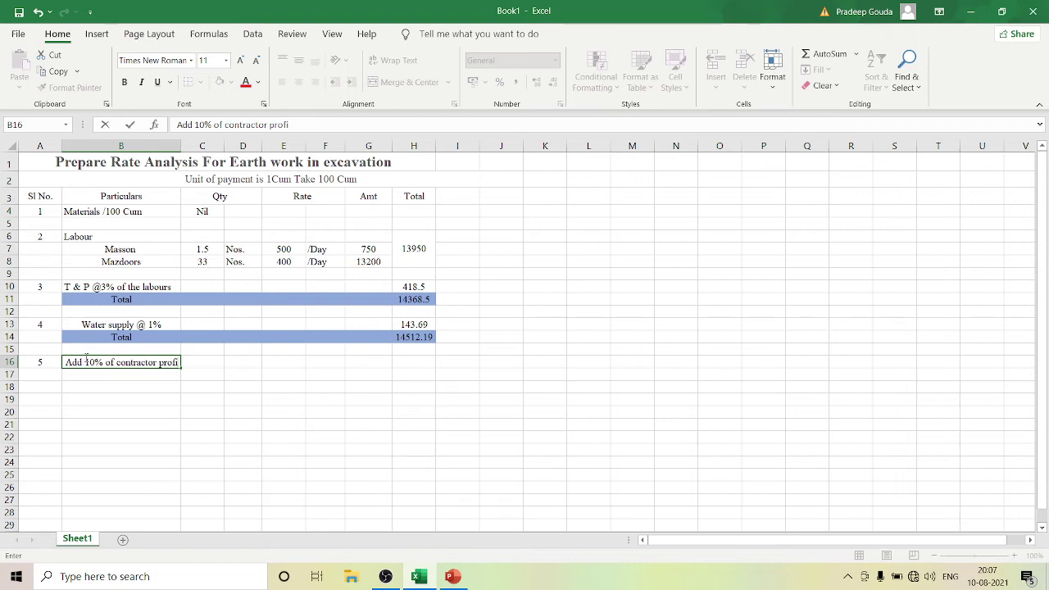
pyautogui.write('t')
pyautogui.press('Return')
pyautogui.click(202, 422)
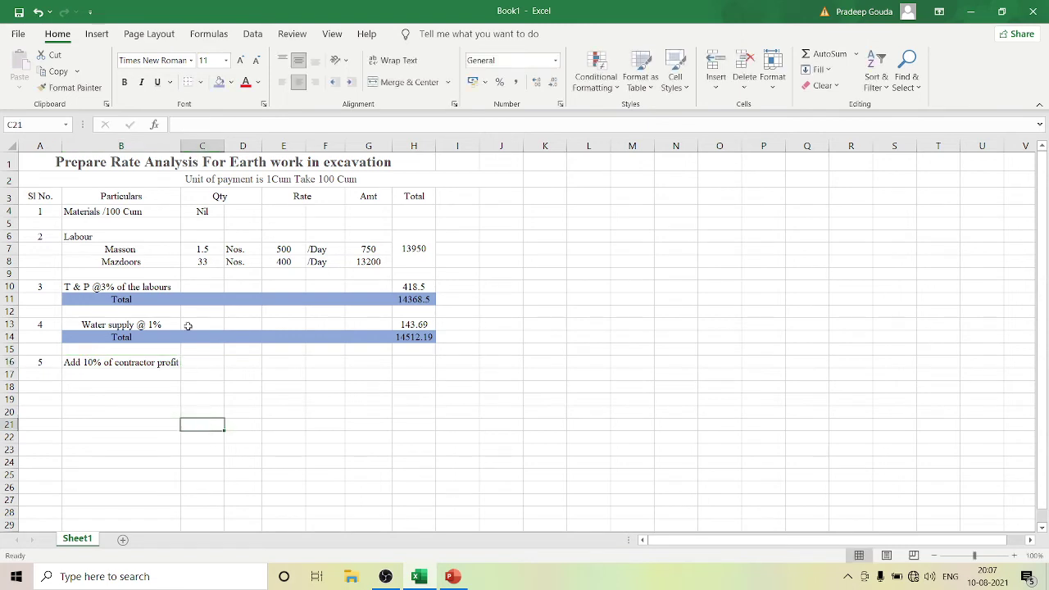
pyautogui.moveTo(180, 146); pyautogui.dragTo(198, 146)
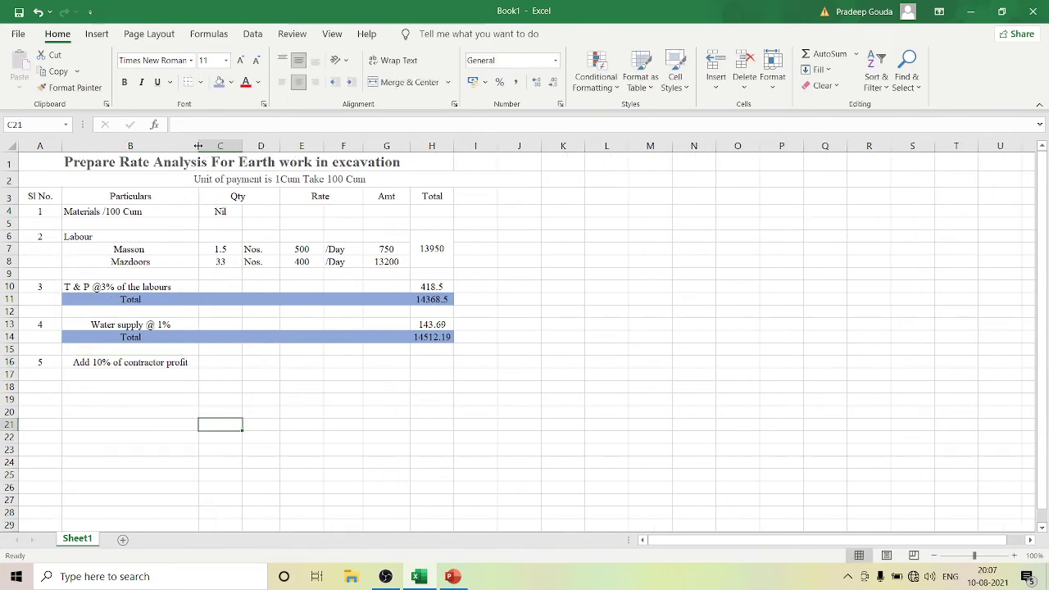
# Calculate the contractor profit amount in H16 with the formula =H14*10%
pyautogui.click(431, 362)
pyautogui.write('=')
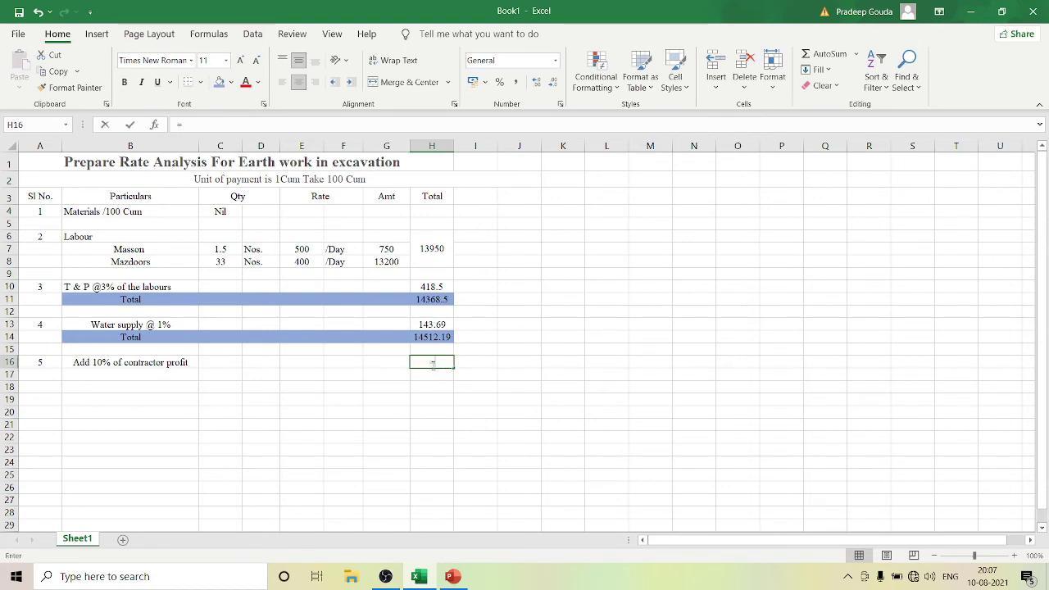
pyautogui.click(446, 337)
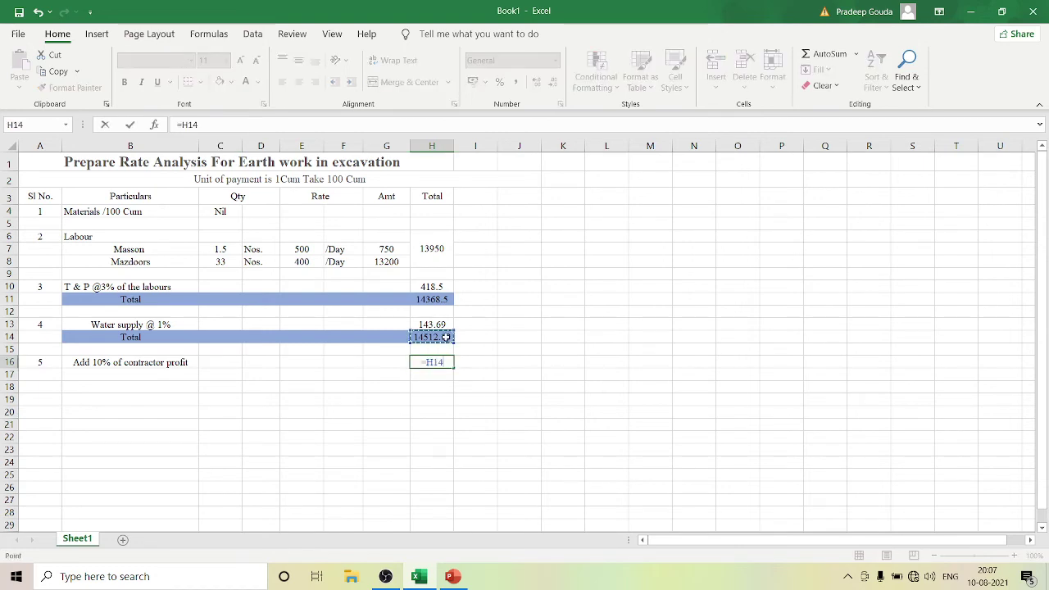
pyautogui.write('*')
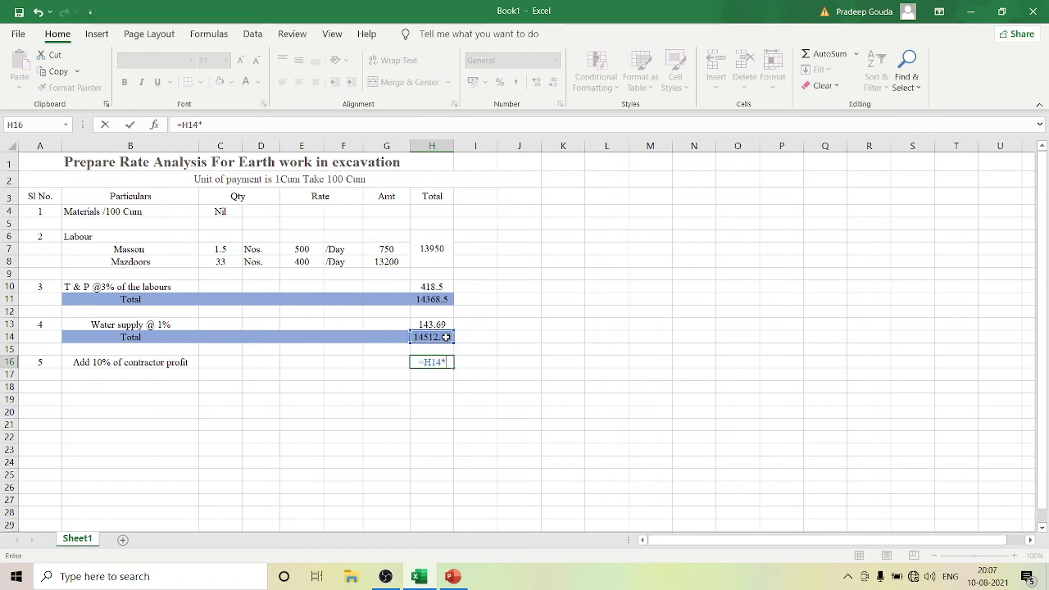
pyautogui.write('10%')
pyautogui.press('Return')
# Reduce the contractor profit amount in H16 to two decimal places
pyautogui.click(438, 361)
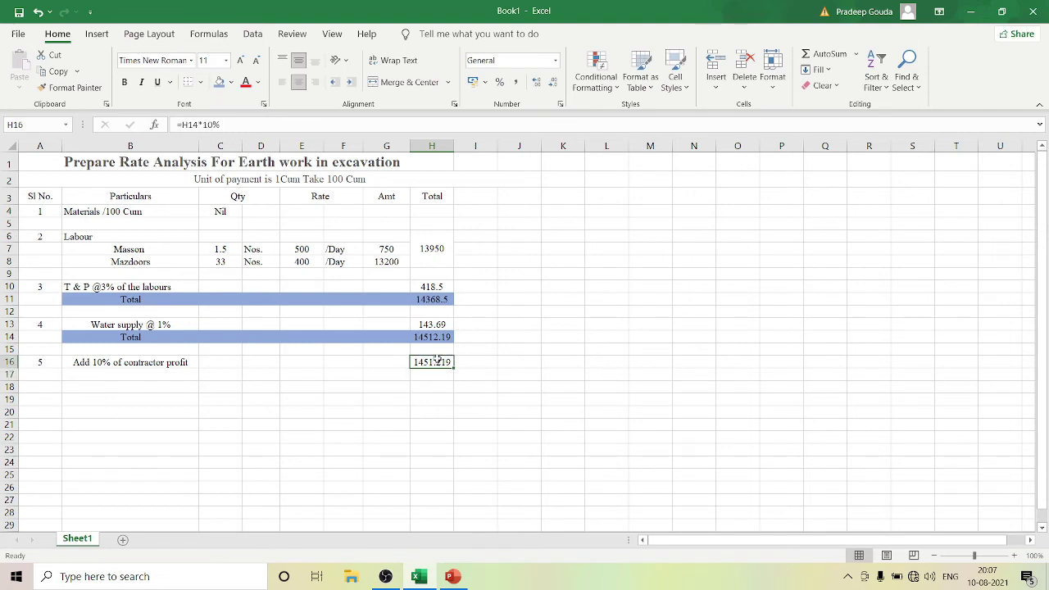
pyautogui.click(553, 81)
pyautogui.click(577, 366)
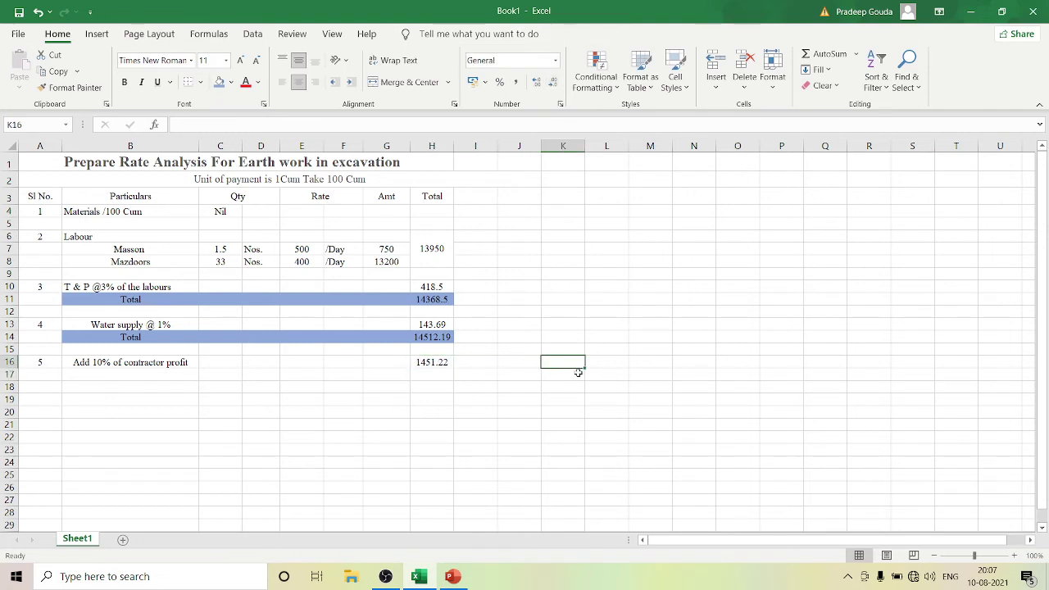
# Copy the whole Total row 14 to row 17 below the contractor profit row
pyautogui.click(154, 382)
pyautogui.click(81, 337)
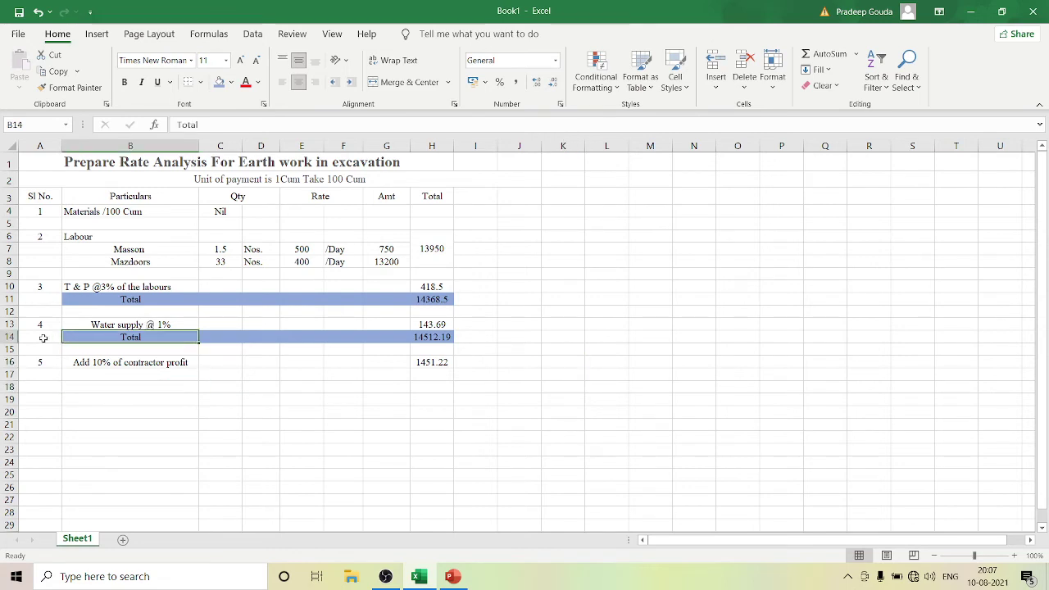
pyautogui.click(5, 337)
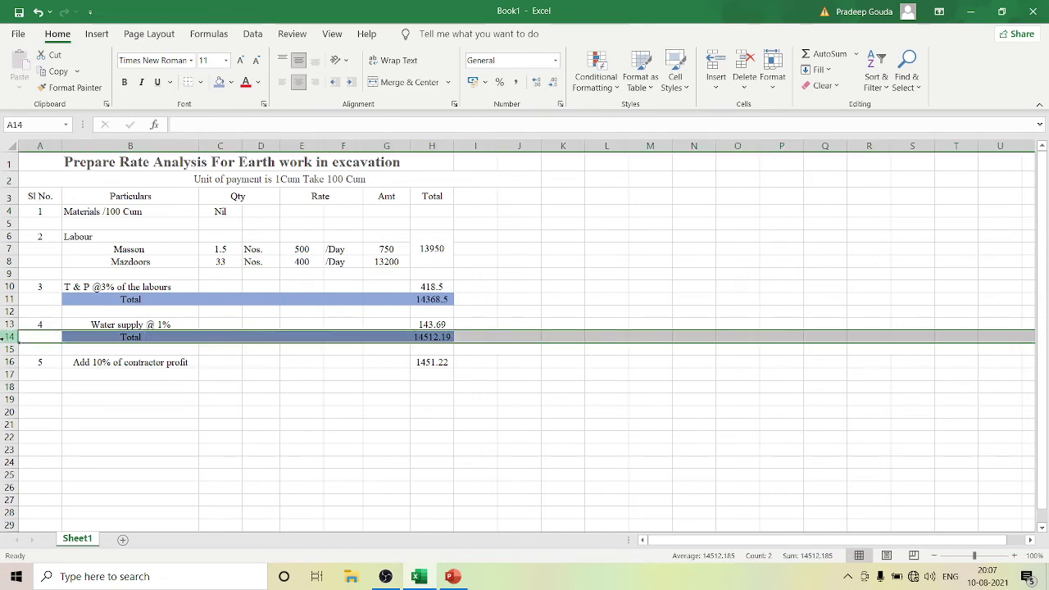
pyautogui.hotkey('ctrl', 'c')
pyautogui.click(6, 361)
pyautogui.click(6, 373)
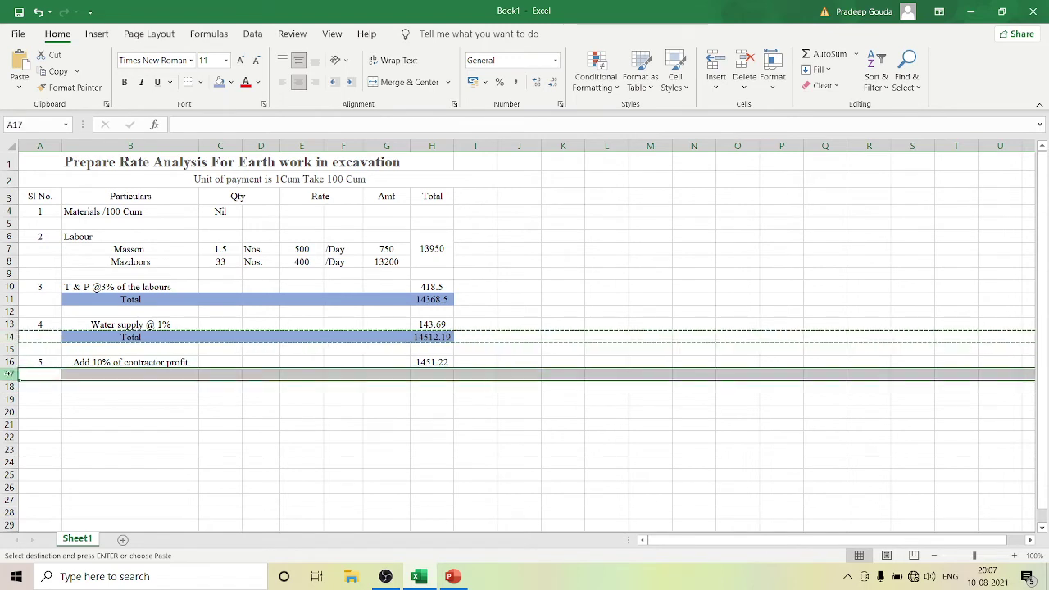
pyautogui.hotkey('ctrl', 'v')
pyautogui.press('Escape')
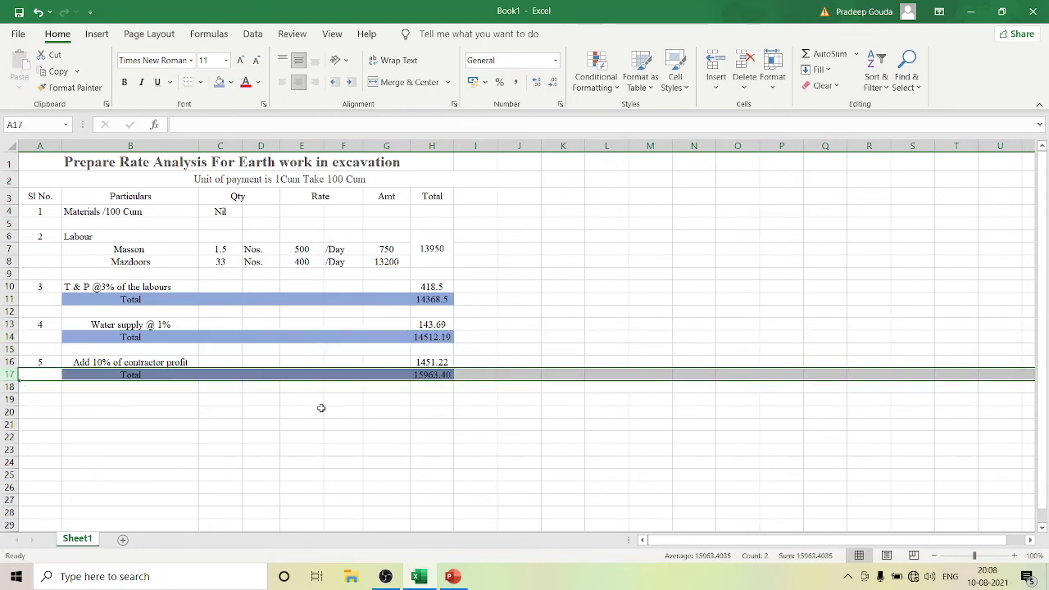
# Carry the final total into H19 with the formula =H17
pyautogui.click(444, 398)
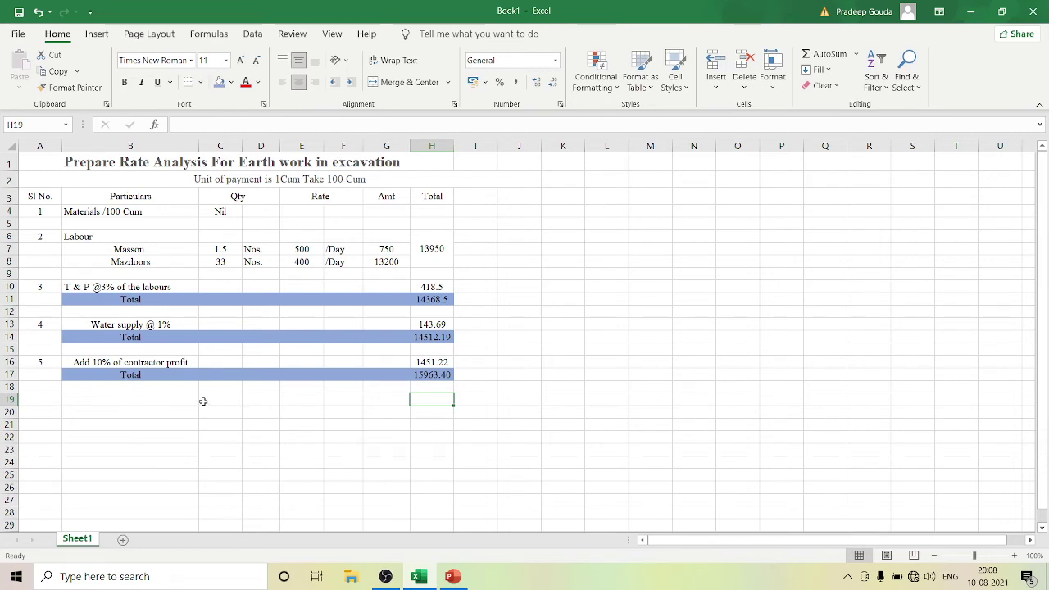
pyautogui.write('=')
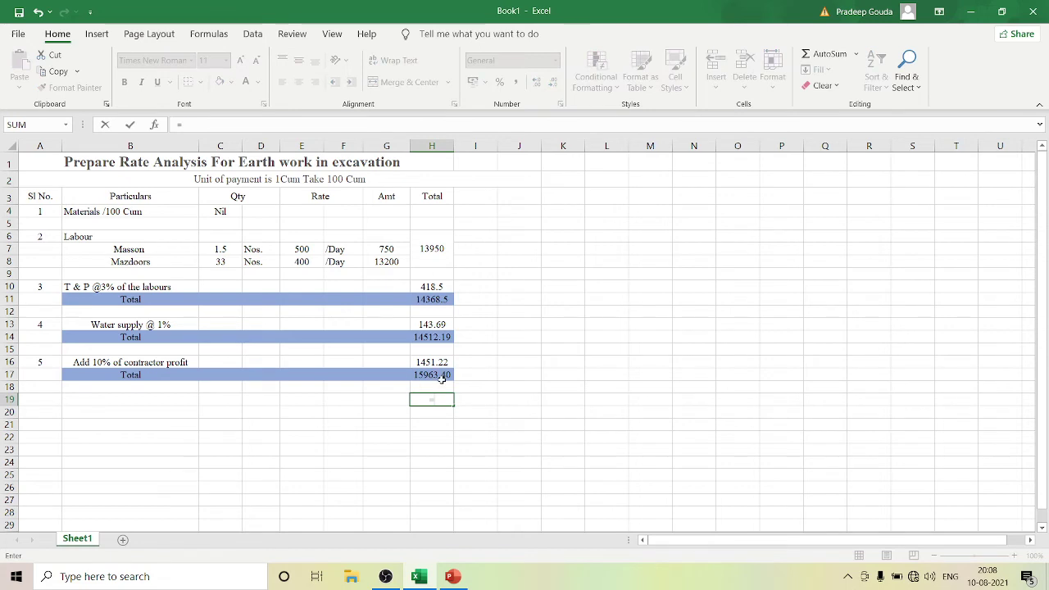
pyautogui.click(441, 377)
pyautogui.press('Return')
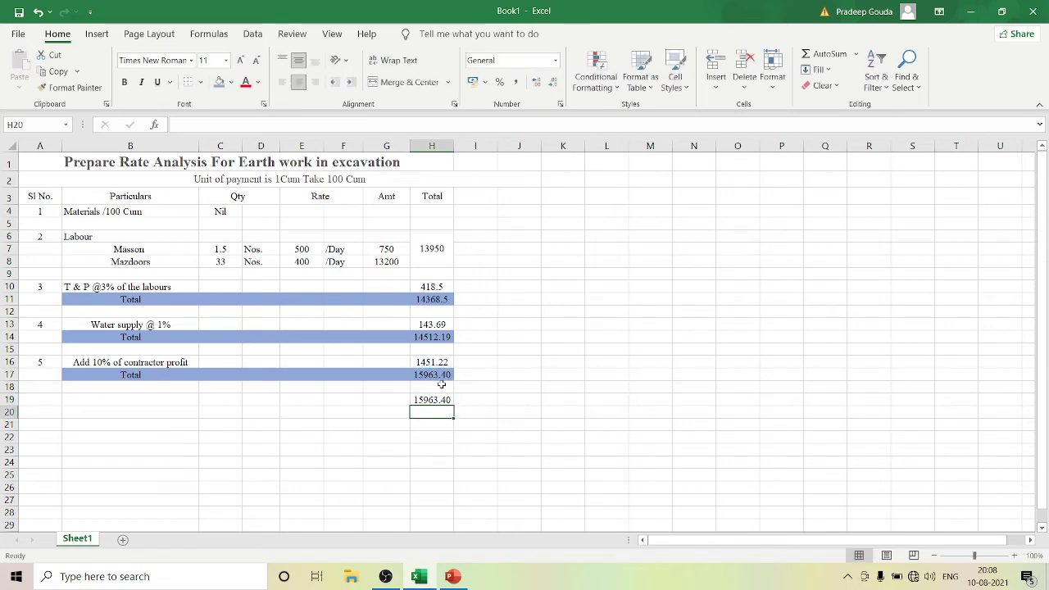
# Enter the label "Rate per cum" in C20 and merge and center it across C20:F20
pyautogui.click(222, 412)
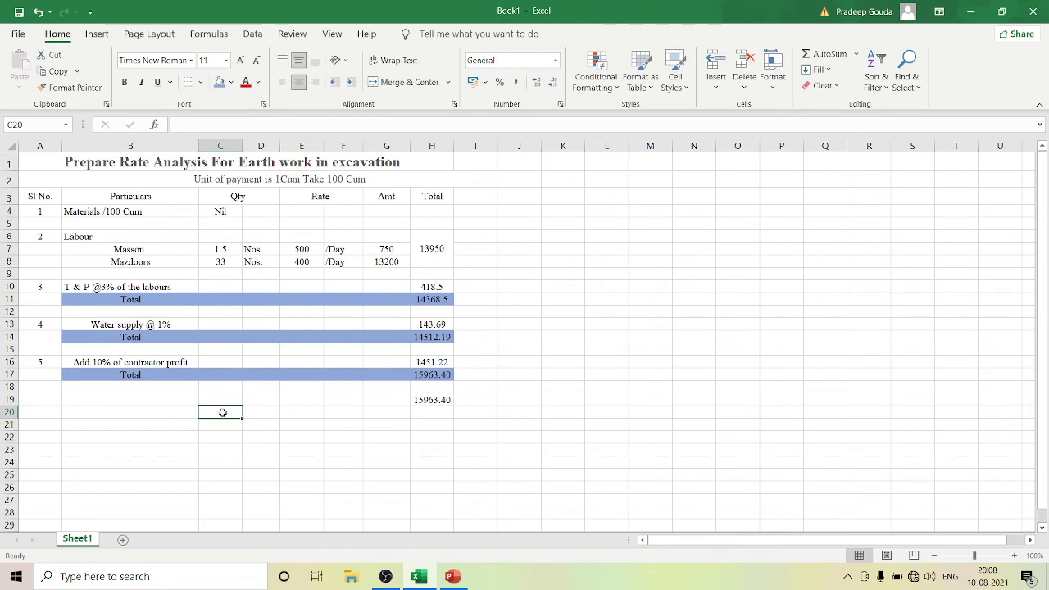
pyautogui.write('Rate')
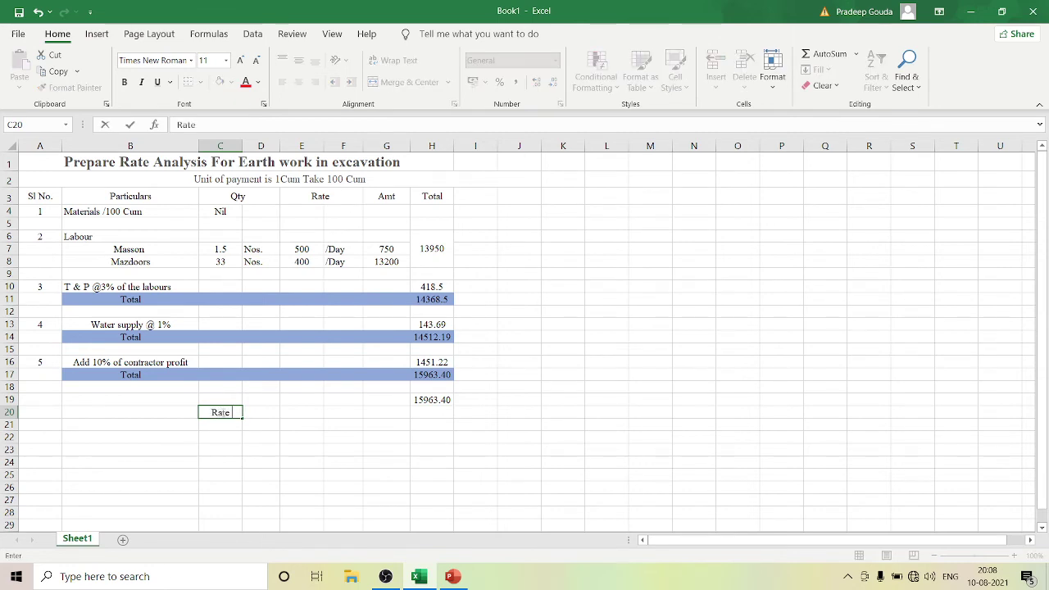
pyautogui.write(' per cum')
pyautogui.click(311, 417)
pyautogui.moveTo(205, 414); pyautogui.dragTo(302, 412)
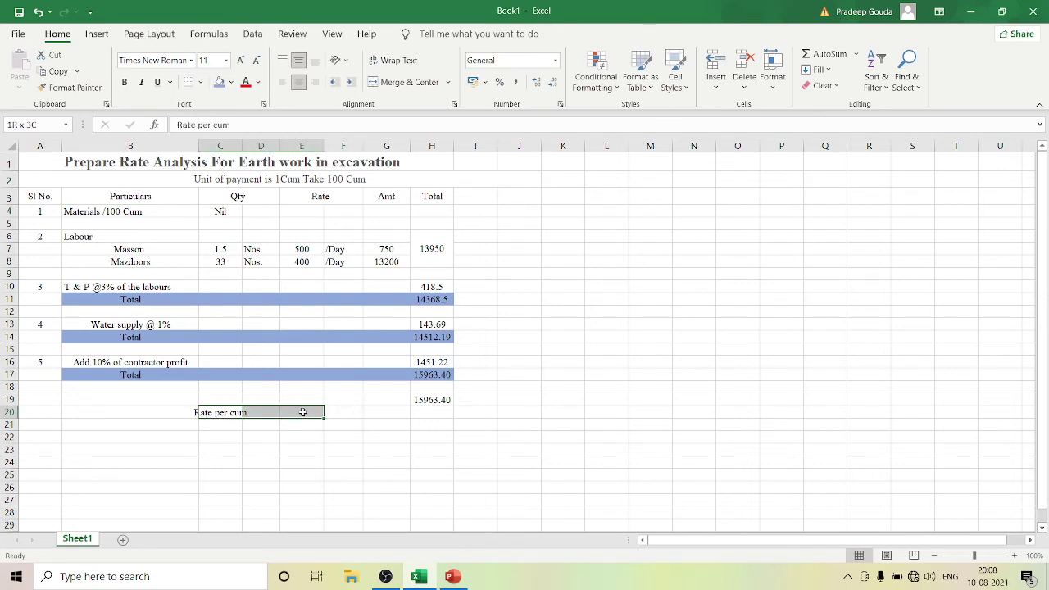
pyautogui.moveTo(302, 412); pyautogui.dragTo(336, 413)
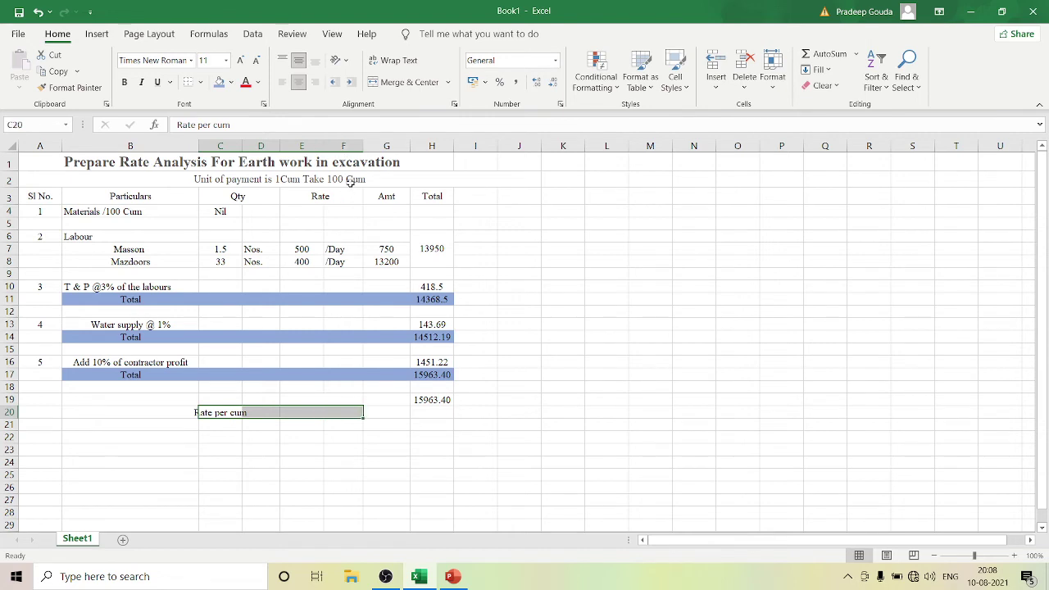
pyautogui.click(417, 83)
pyautogui.click(405, 499)
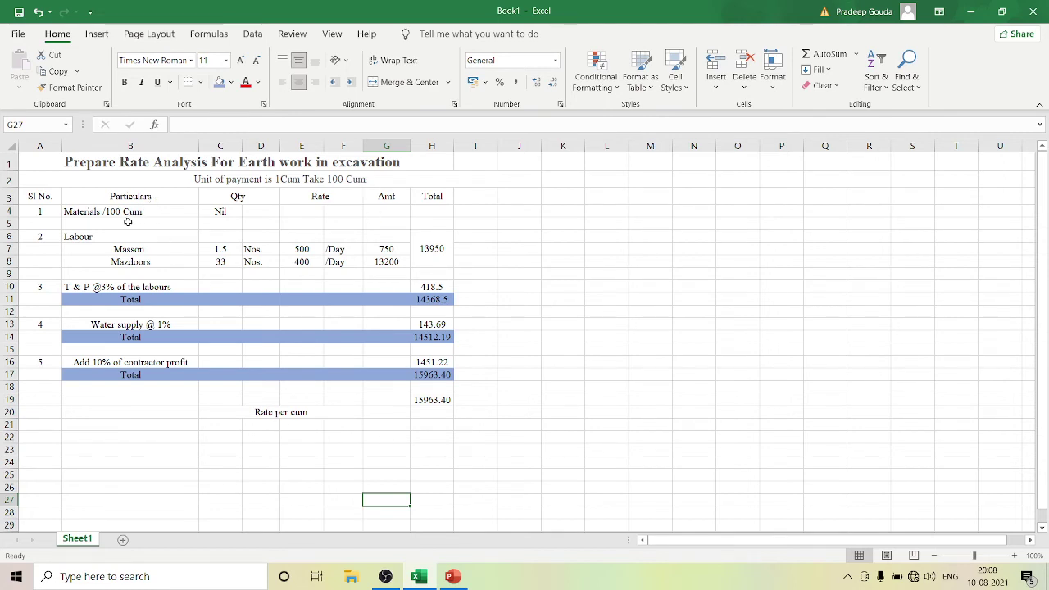
# Calculate the rate per cum in H20 with the formula =H19/100
pyautogui.click(423, 413)
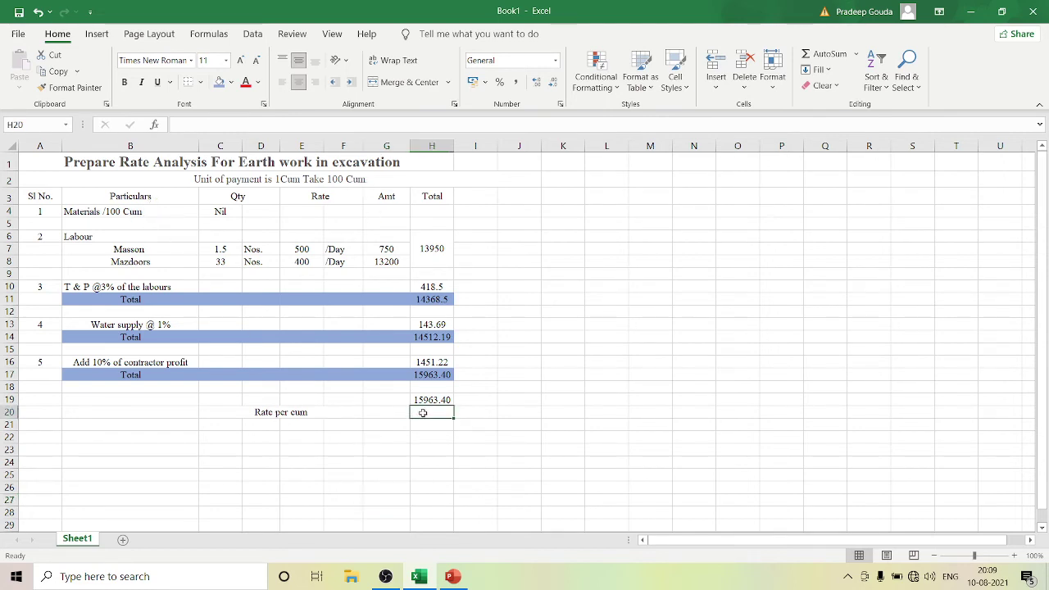
pyautogui.write('=')
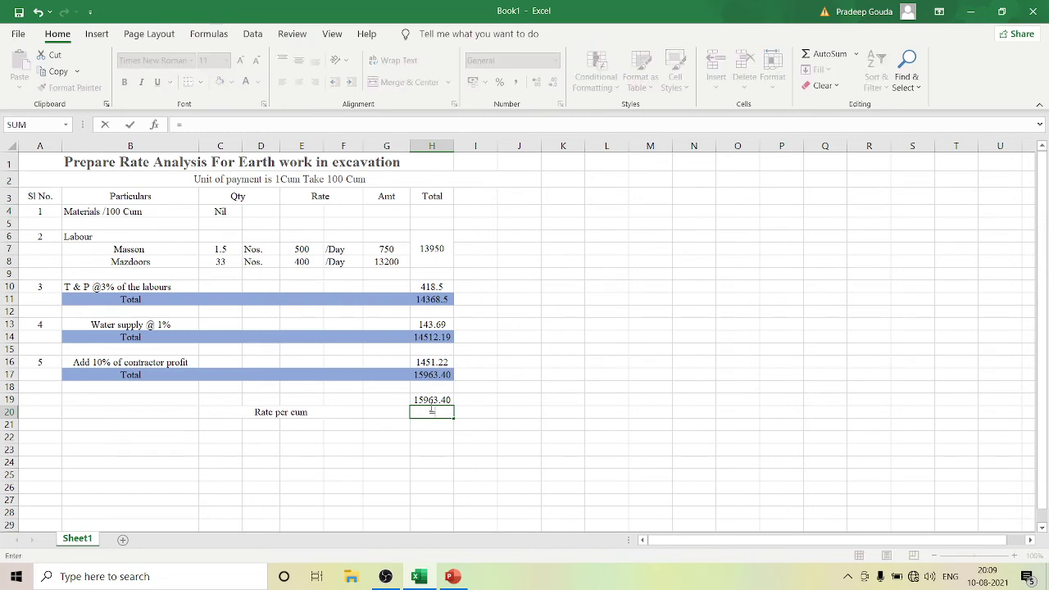
pyautogui.click(432, 400)
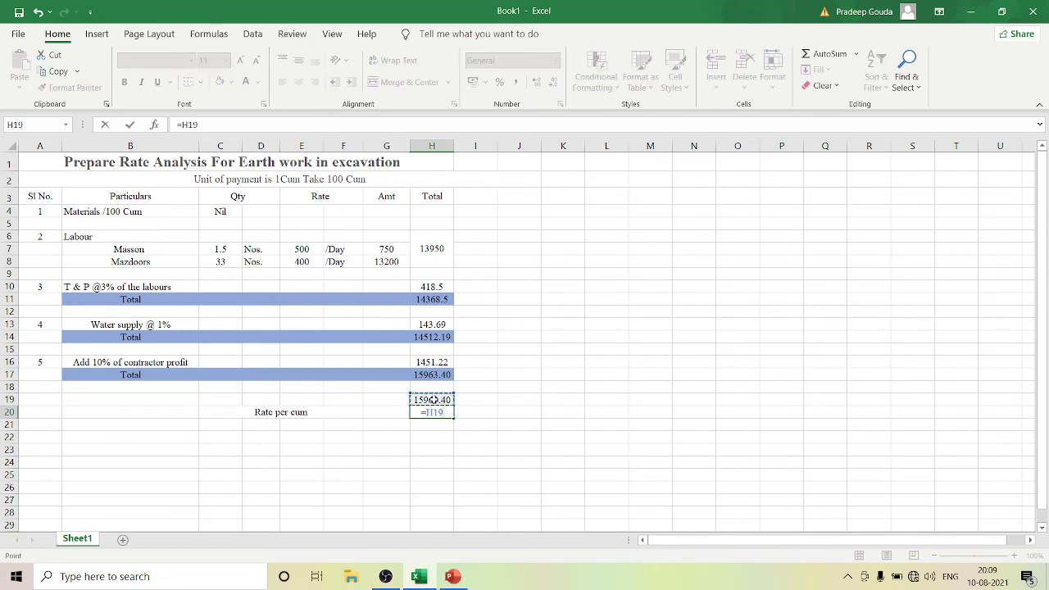
pyautogui.write('/100')
pyautogui.press('Return')
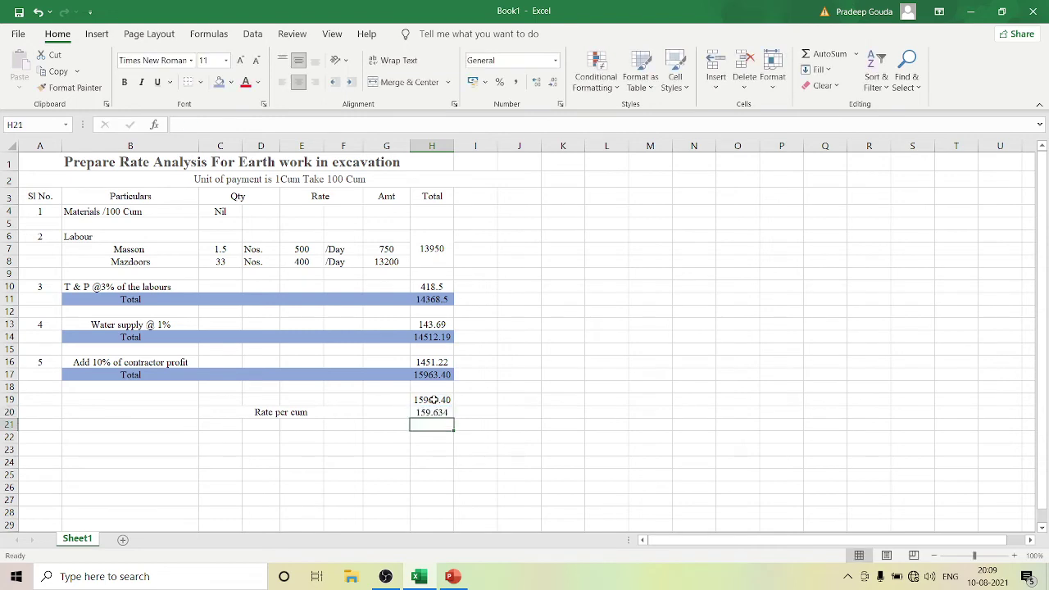
# Reduce the rate per cum in H20 to two decimal places
pyautogui.click(330, 464)
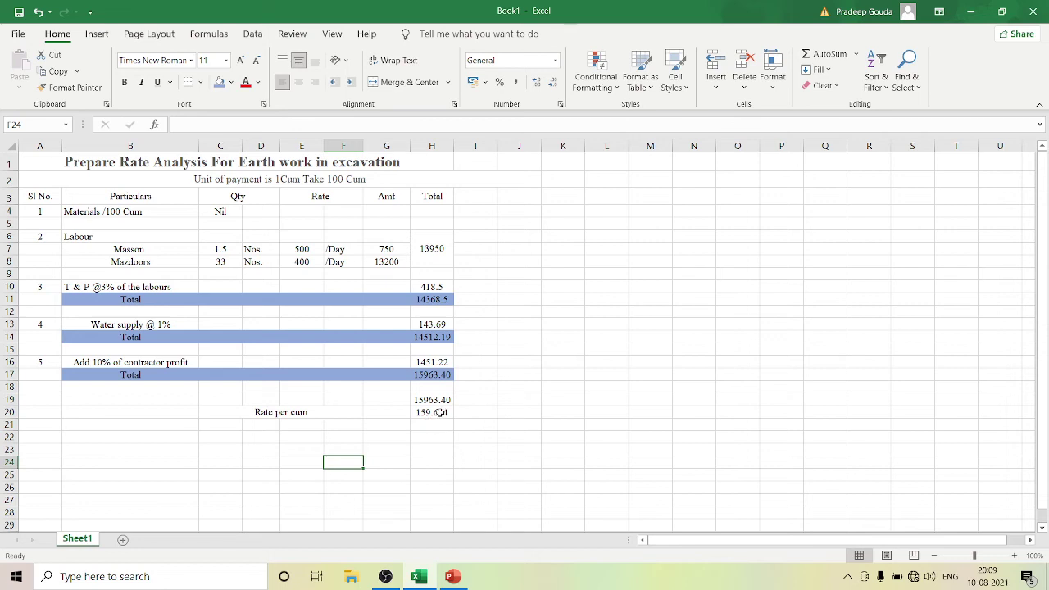
pyautogui.click(431, 415)
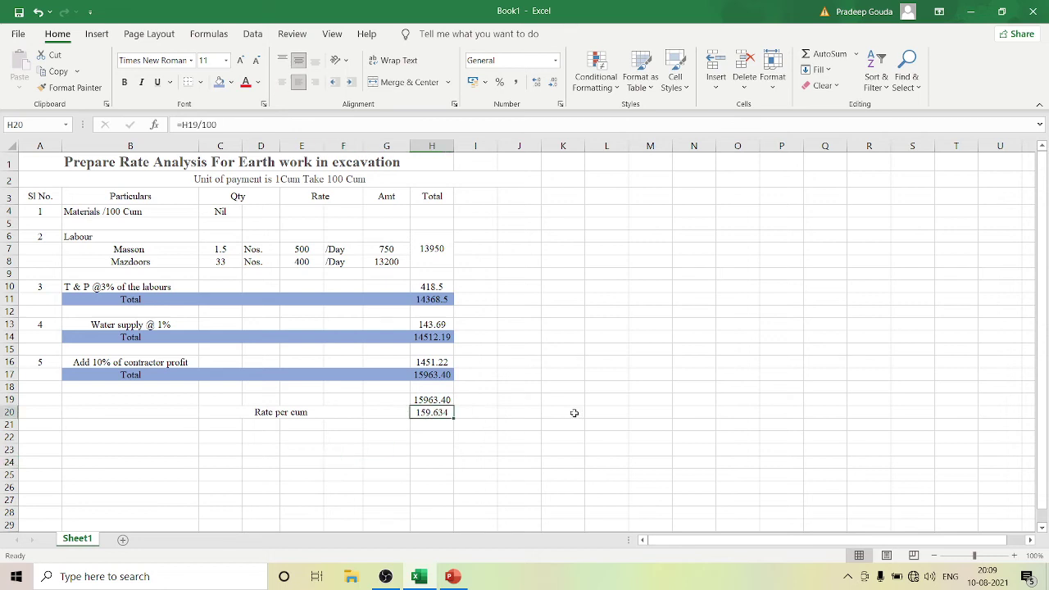
pyautogui.click(547, 84)
pyautogui.click(549, 436)
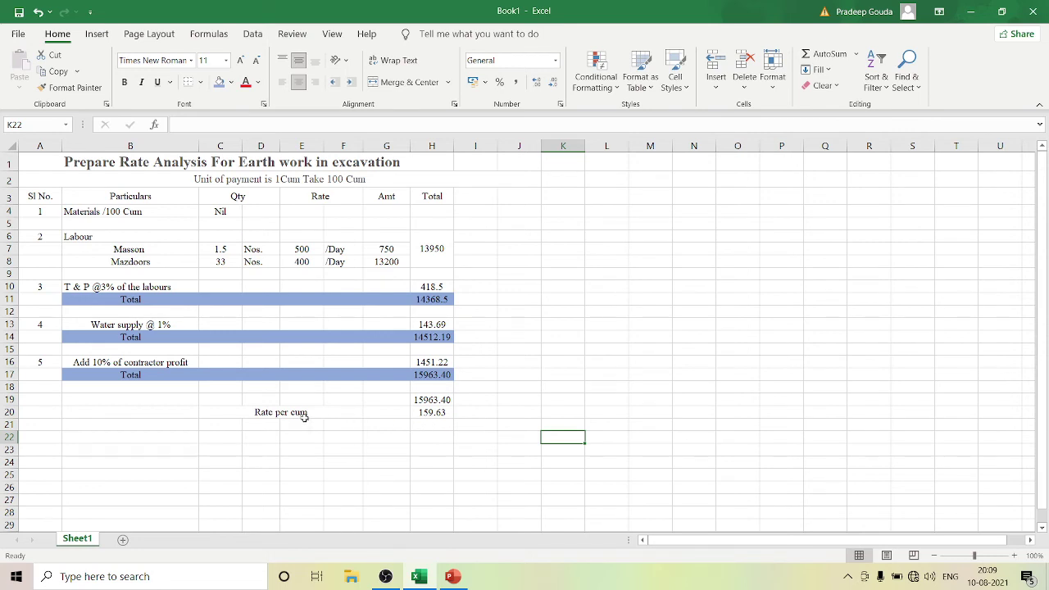
# Fill the "Rate per cum" row, C20:H20, with the same blue as the Total rows
pyautogui.moveTo(211, 412); pyautogui.dragTo(435, 410)
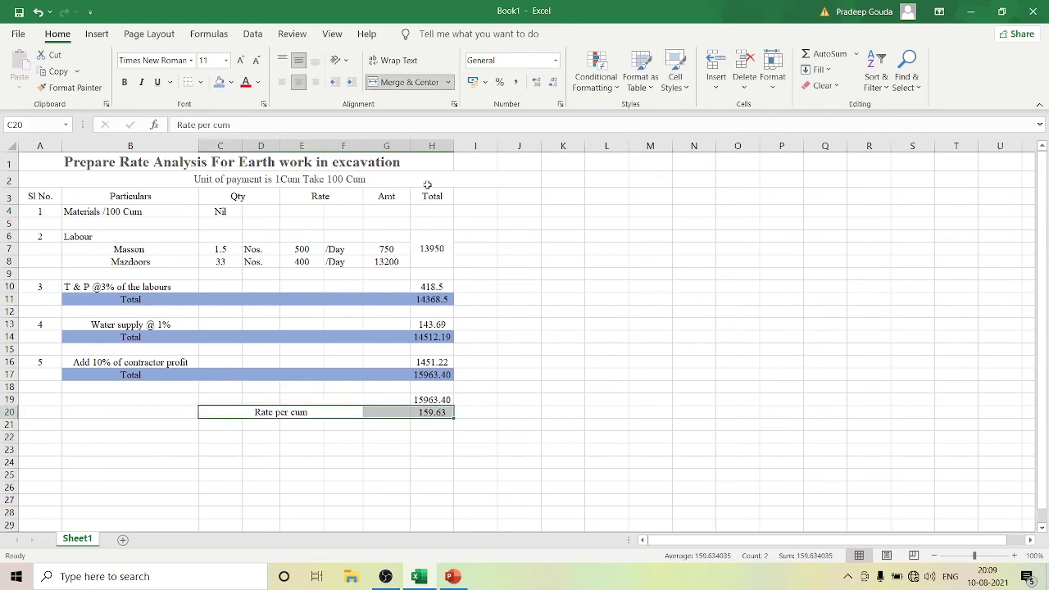
pyautogui.click(218, 82)
pyautogui.click(428, 495)
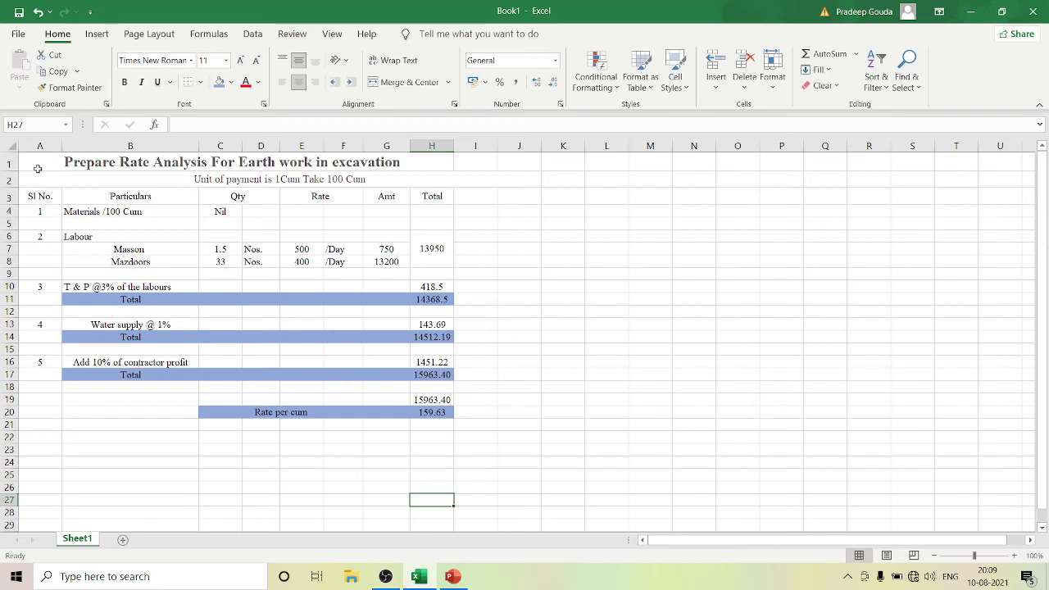
# Unmerge the unit-of-payment subtitle in row 2 and merge and center it across A2:H2 only
pyautogui.moveTo(38, 169); pyautogui.dragTo(258, 193)
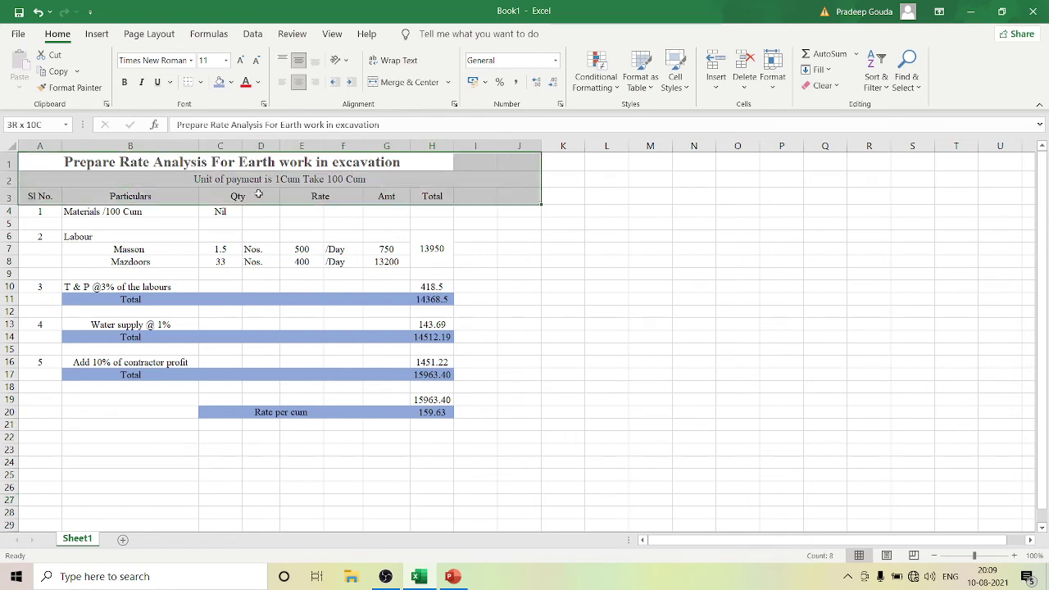
pyautogui.click(558, 261)
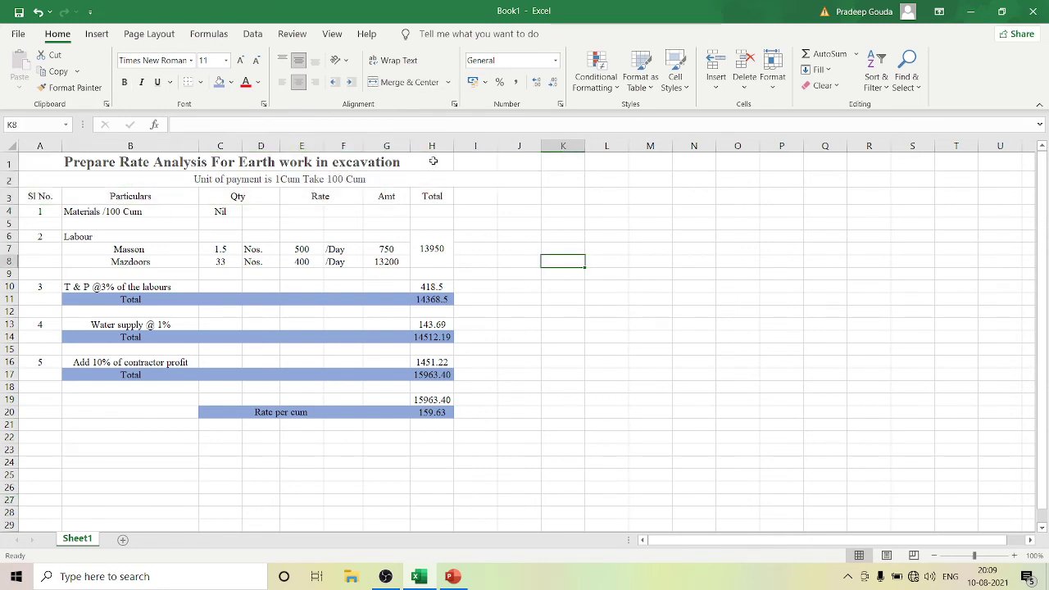
pyautogui.moveTo(433, 161); pyautogui.dragTo(428, 172)
pyautogui.moveTo(588, 251); pyautogui.dragTo(564, 237)
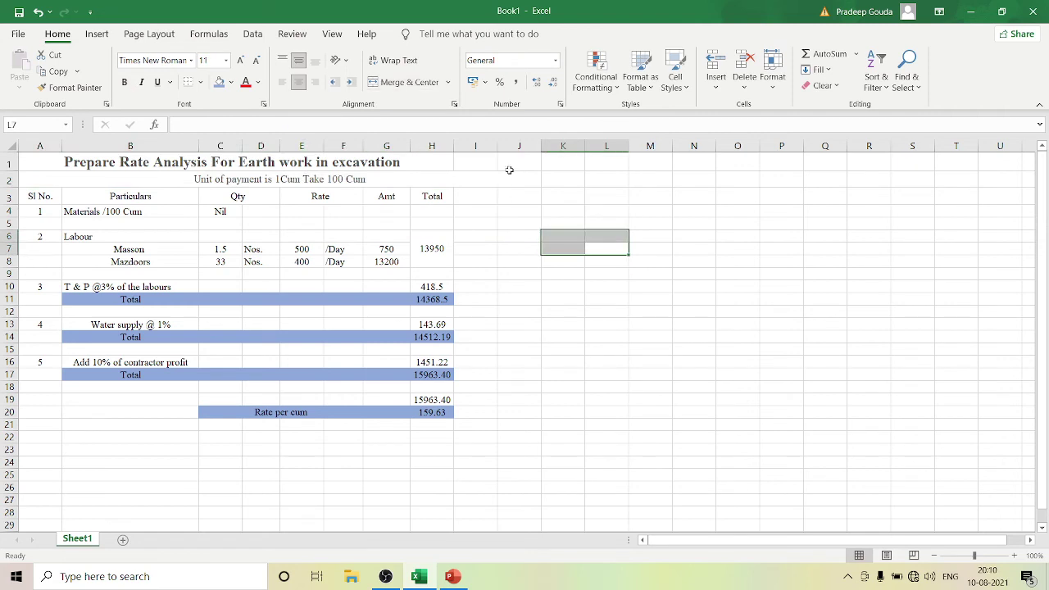
pyautogui.click(509, 170)
pyautogui.click(508, 179)
pyautogui.click(418, 87)
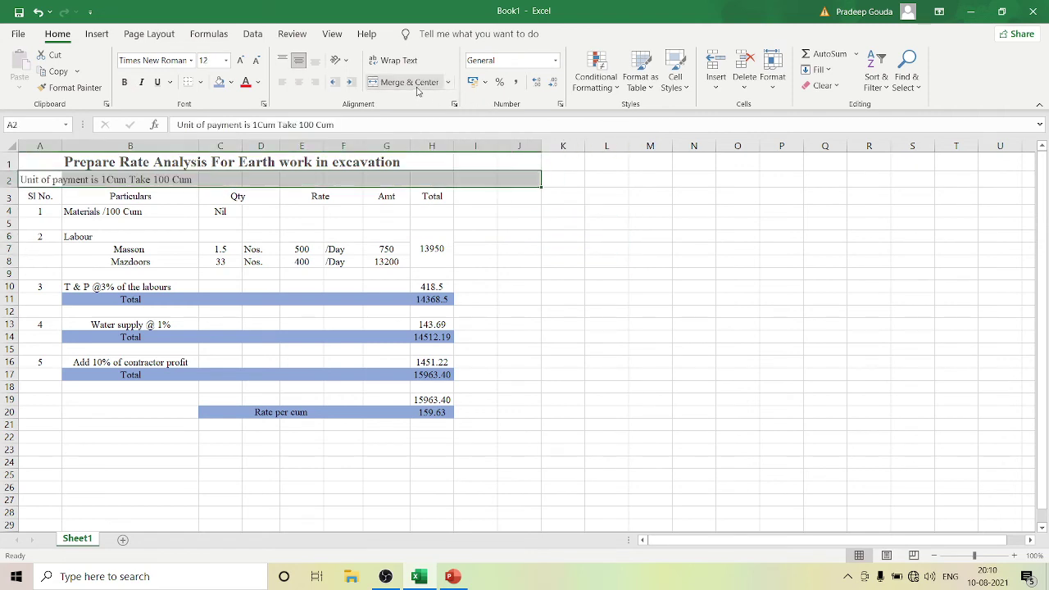
pyautogui.moveTo(445, 177); pyautogui.dragTo(52, 181)
pyautogui.click(408, 82)
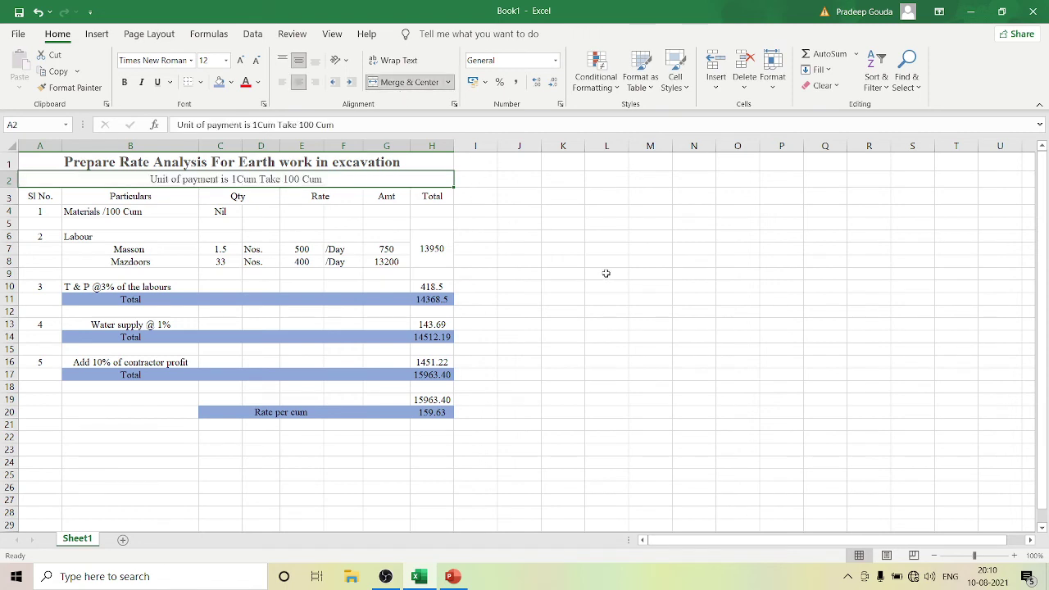
# Apply all borders to the whole rate analysis table, A1:H21
pyautogui.moveTo(25, 158); pyautogui.dragTo(447, 197)
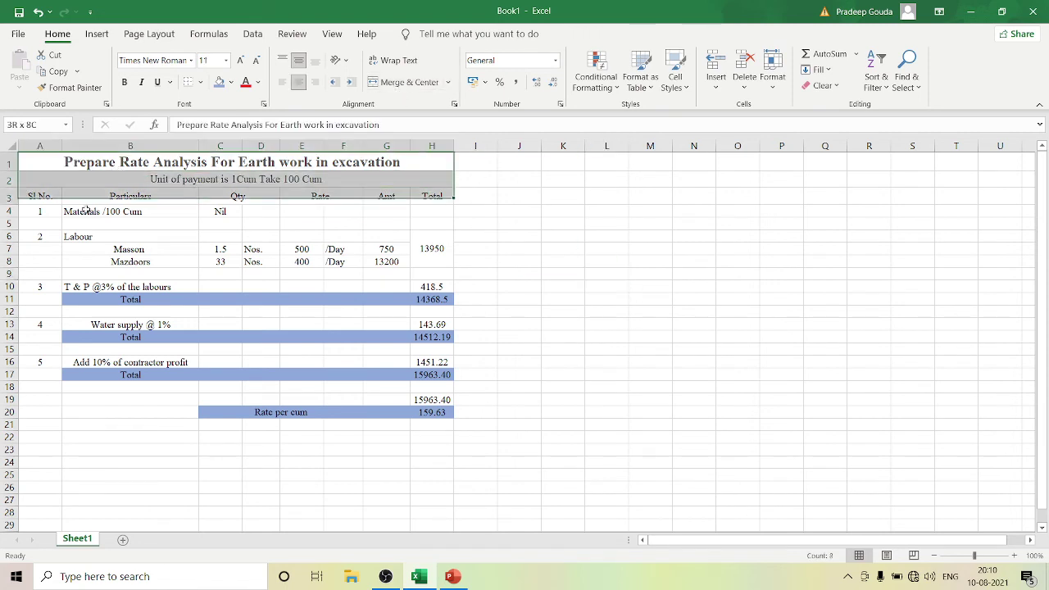
pyautogui.moveTo(86, 210); pyautogui.dragTo(227, 423)
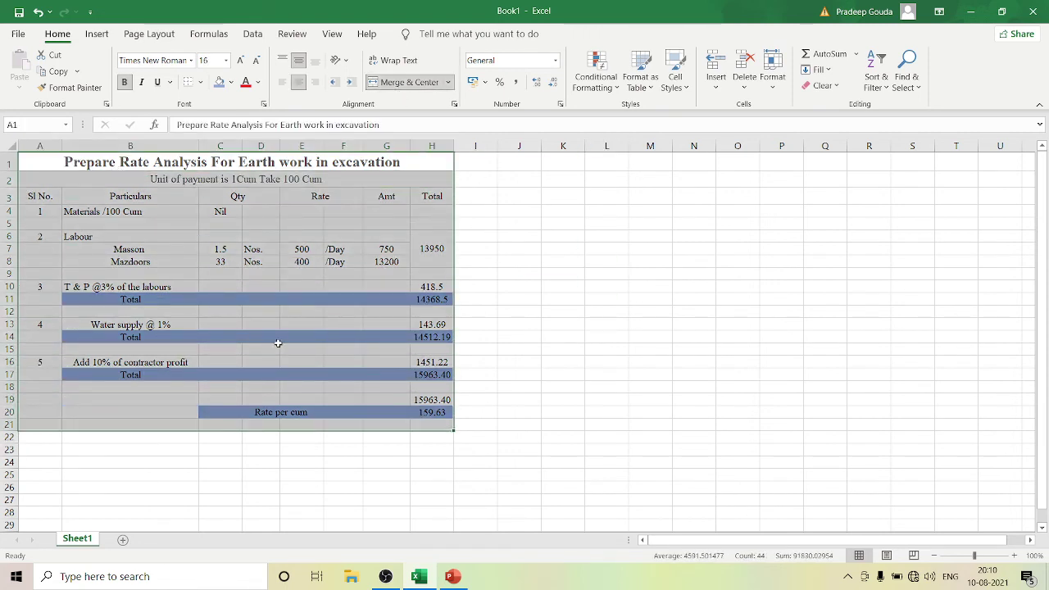
pyautogui.click(202, 83)
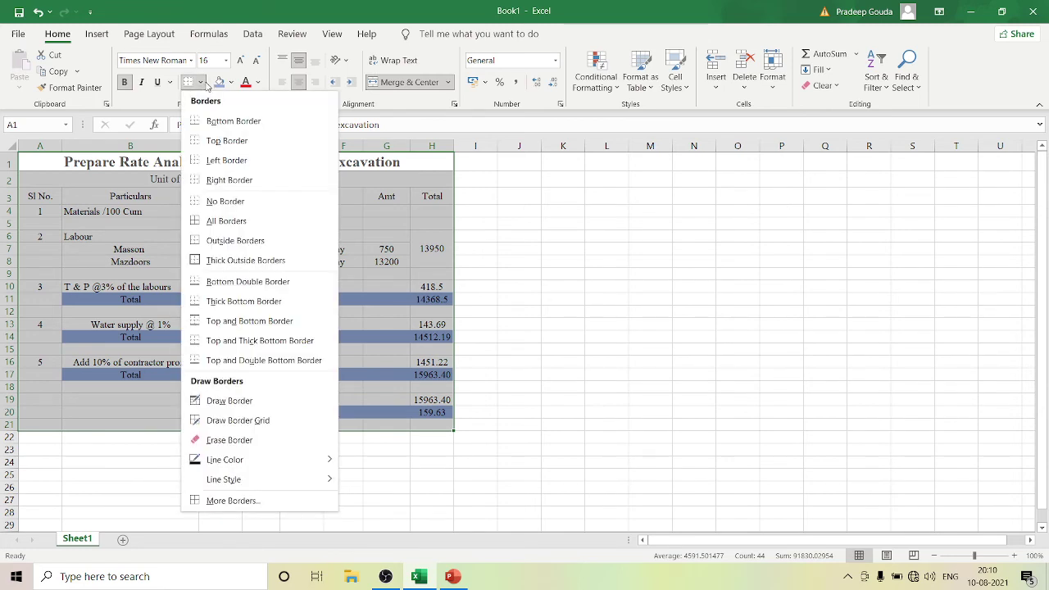
pyautogui.click(235, 261)
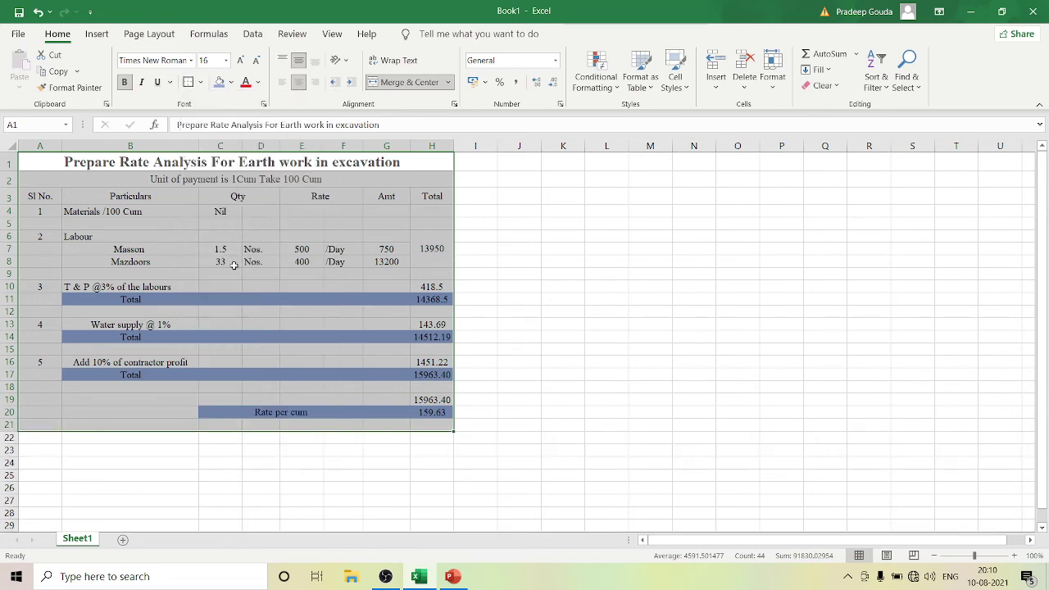
pyautogui.click(204, 84)
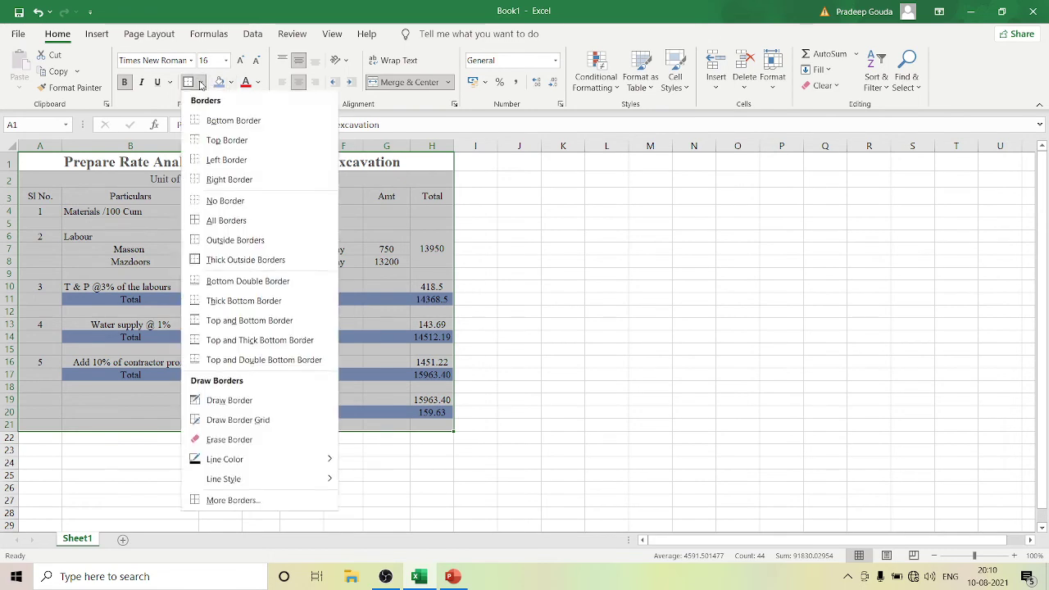
pyautogui.click(242, 221)
pyautogui.click(614, 258)
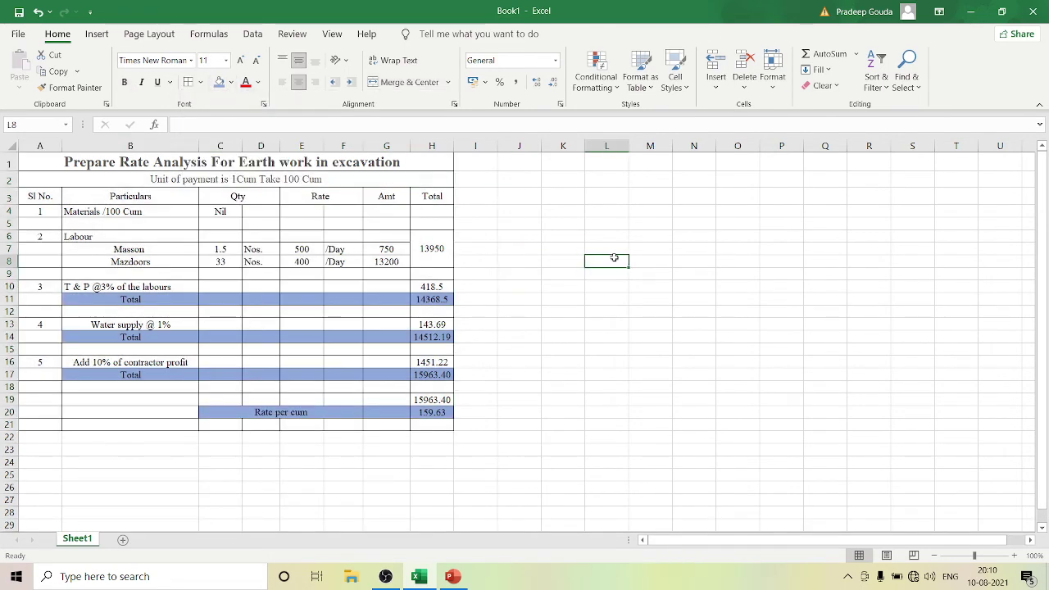
# Fill the title cell "Prepare Rate Analysis For Earth work in excavation" with red
pyautogui.click(72, 162)
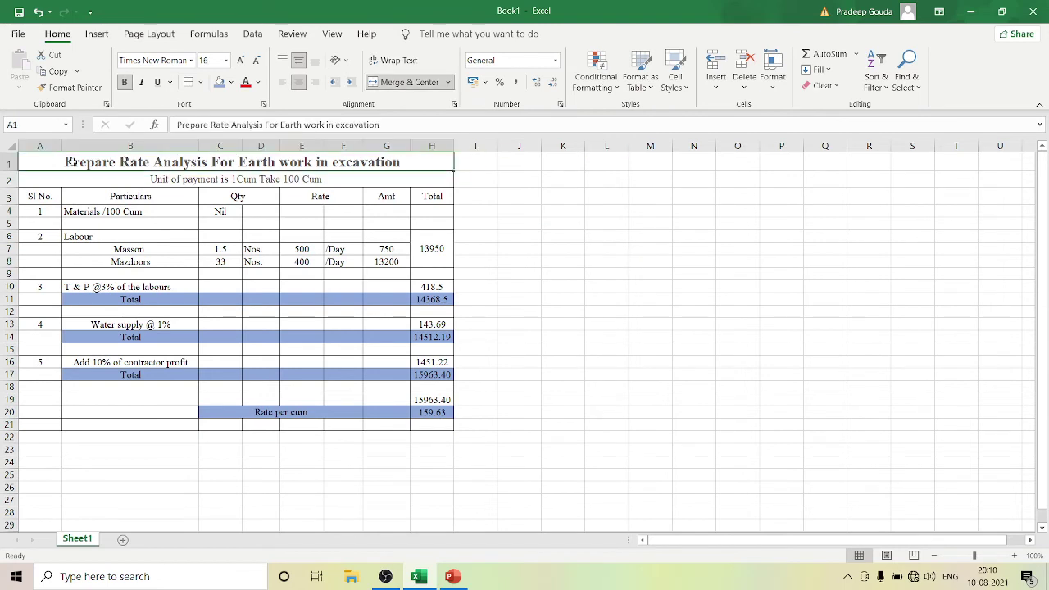
pyautogui.click(232, 82)
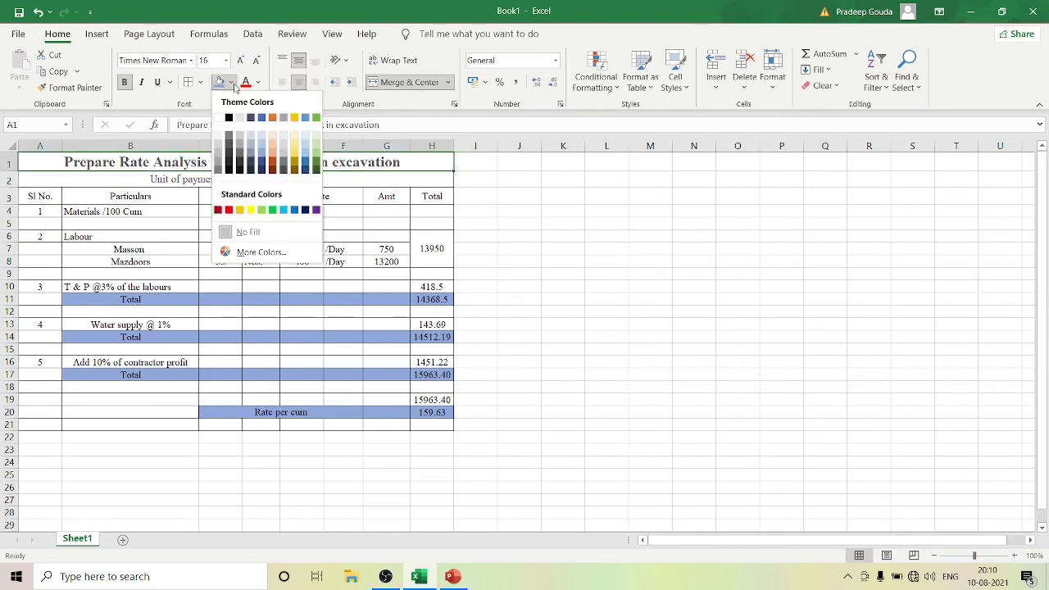
pyautogui.click(232, 210)
pyautogui.click(577, 211)
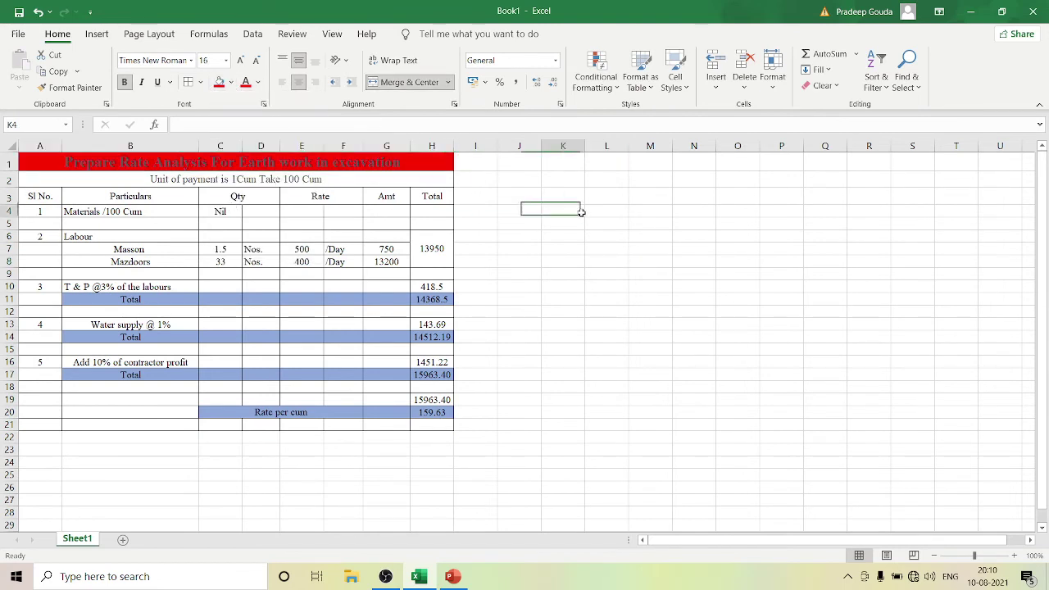
# Change the font color of the title text in A1 to black
pyautogui.click(292, 158)
pyautogui.doubleClick(293, 159)
pyautogui.moveTo(408, 162); pyautogui.dragTo(63, 163)
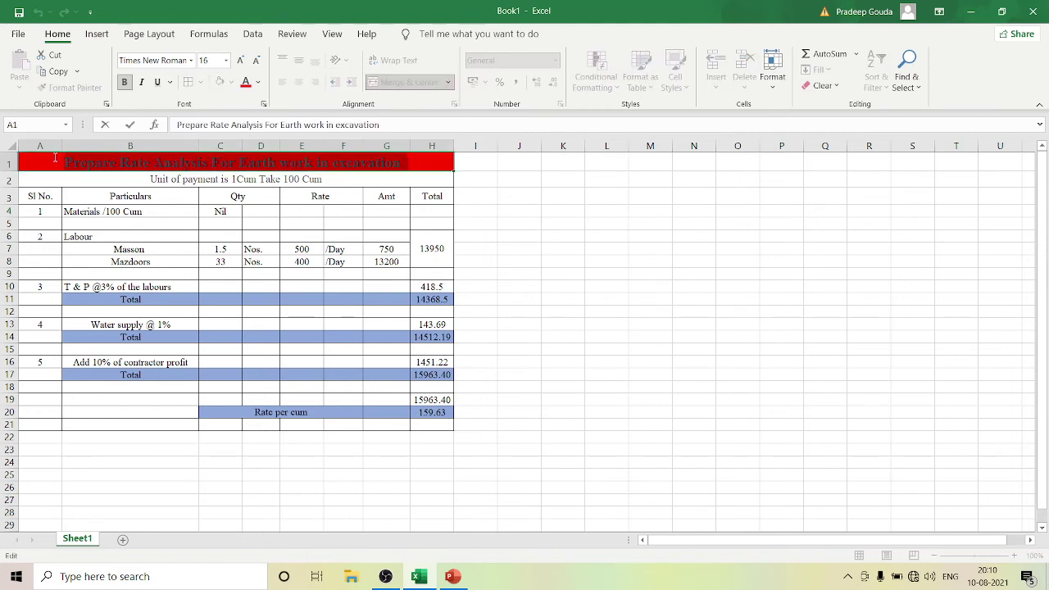
pyautogui.click(256, 82)
pyautogui.click(279, 98)
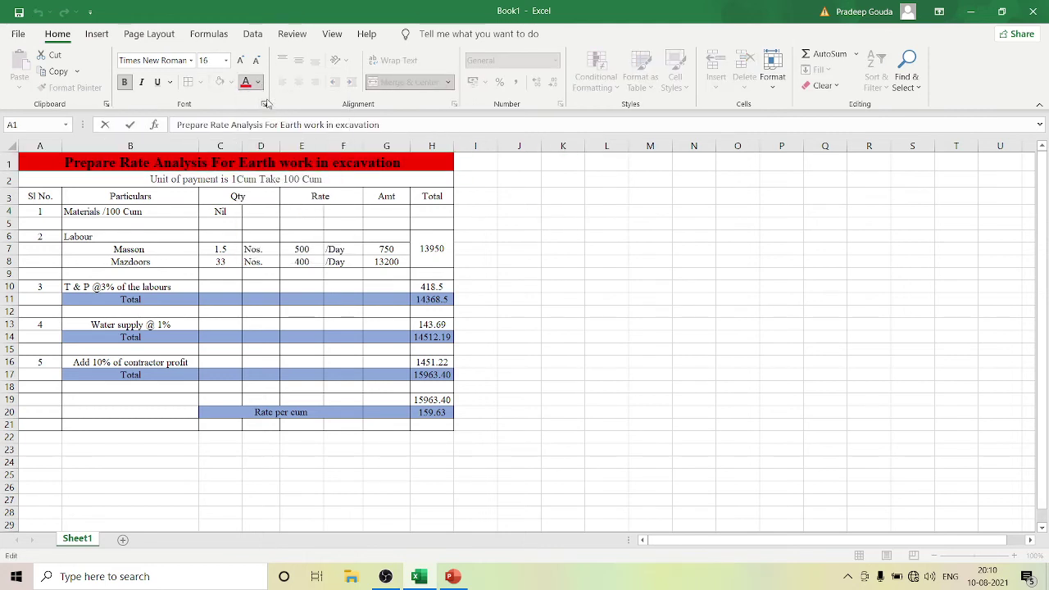
pyautogui.click(570, 244)
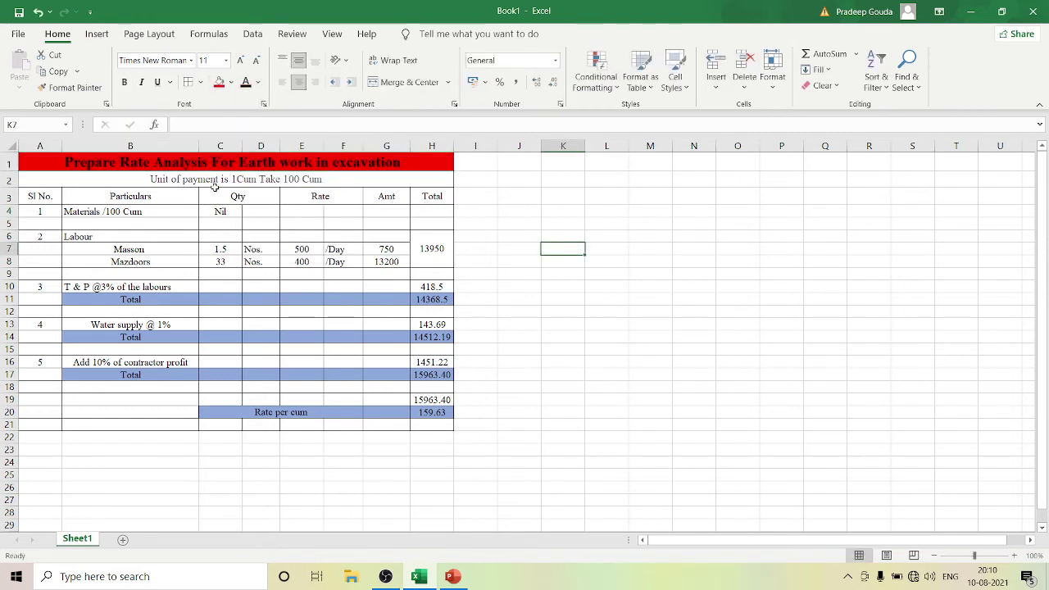
# Fill the column header row, A3:H3, with light green
pyautogui.click(11, 196)
pyautogui.click(419, 196)
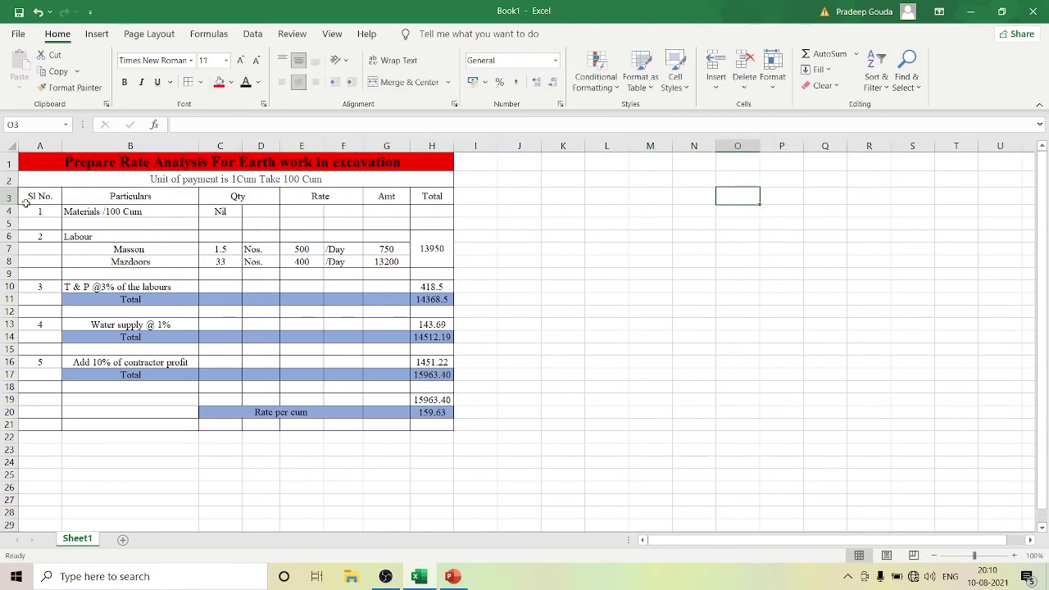
pyautogui.moveTo(28, 196); pyautogui.dragTo(432, 197)
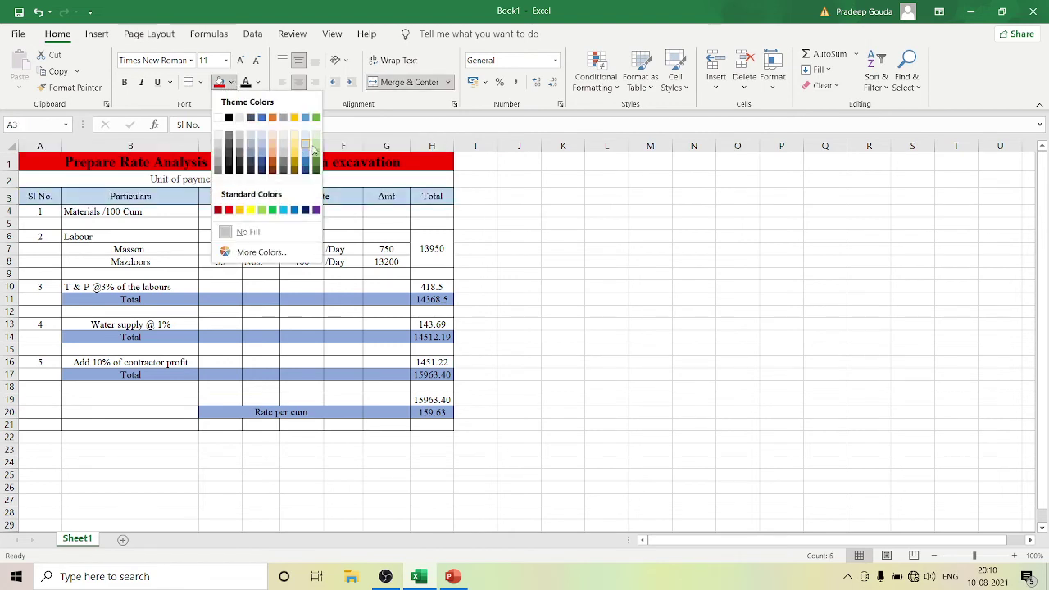
pyautogui.click(317, 145)
pyautogui.click(647, 236)
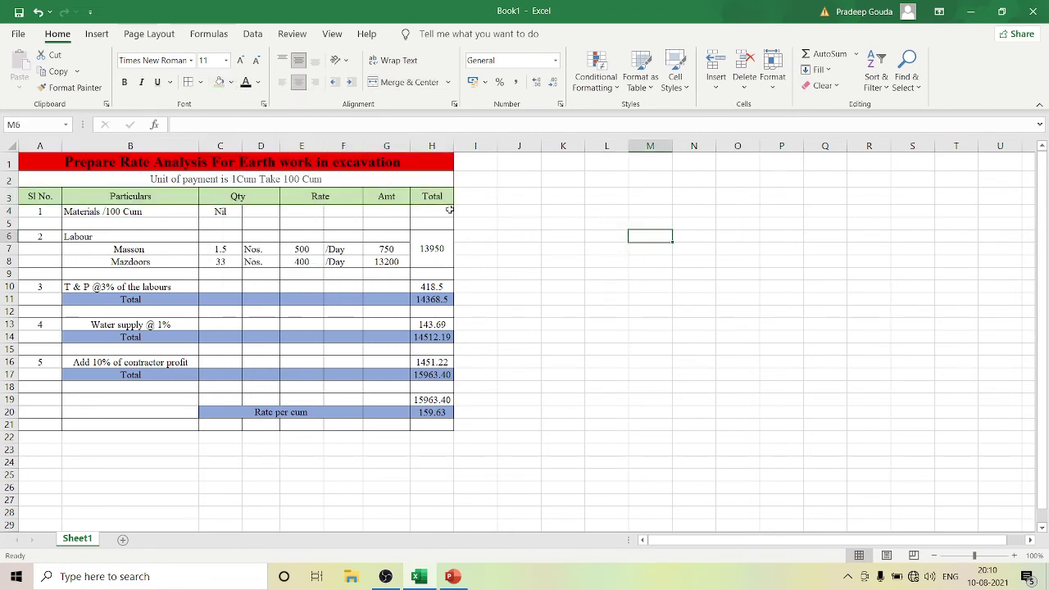
# Merge and center the empty last table row across A21:H21
pyautogui.moveTo(58, 424); pyautogui.dragTo(437, 421)
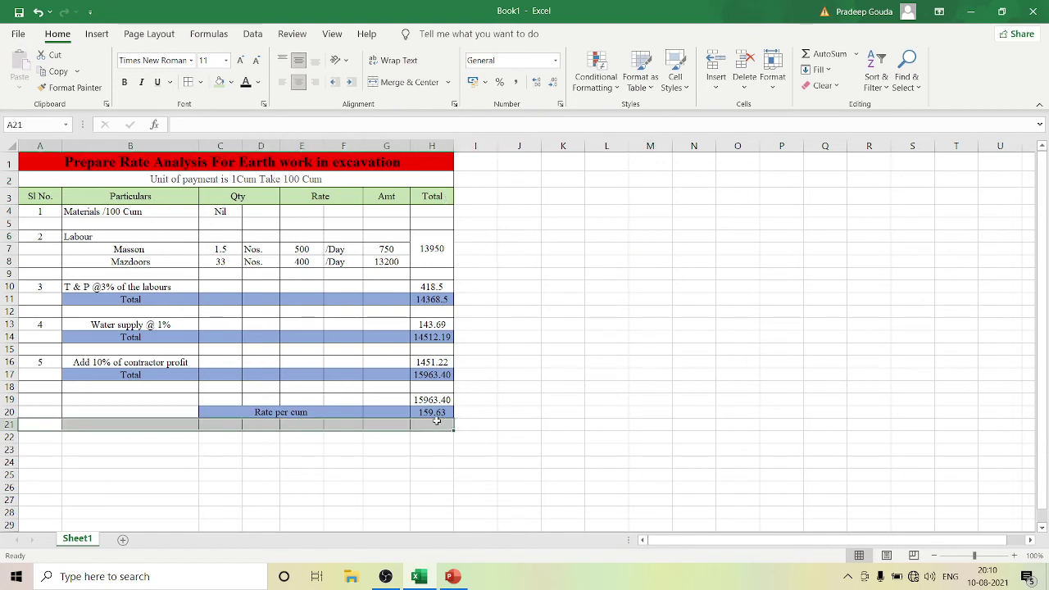
pyautogui.click(405, 82)
pyautogui.click(610, 460)
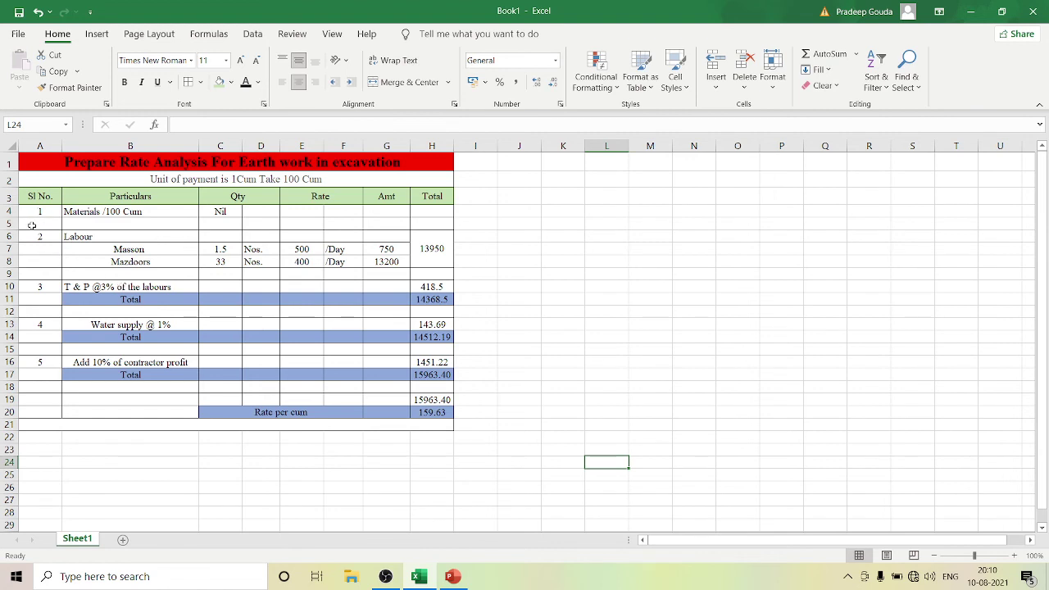
# Merge and center the blank row across A5:H5 and the "Nil" entry across C4:G4
pyautogui.moveTo(33, 224); pyautogui.dragTo(233, 211)
pyautogui.click(406, 82)
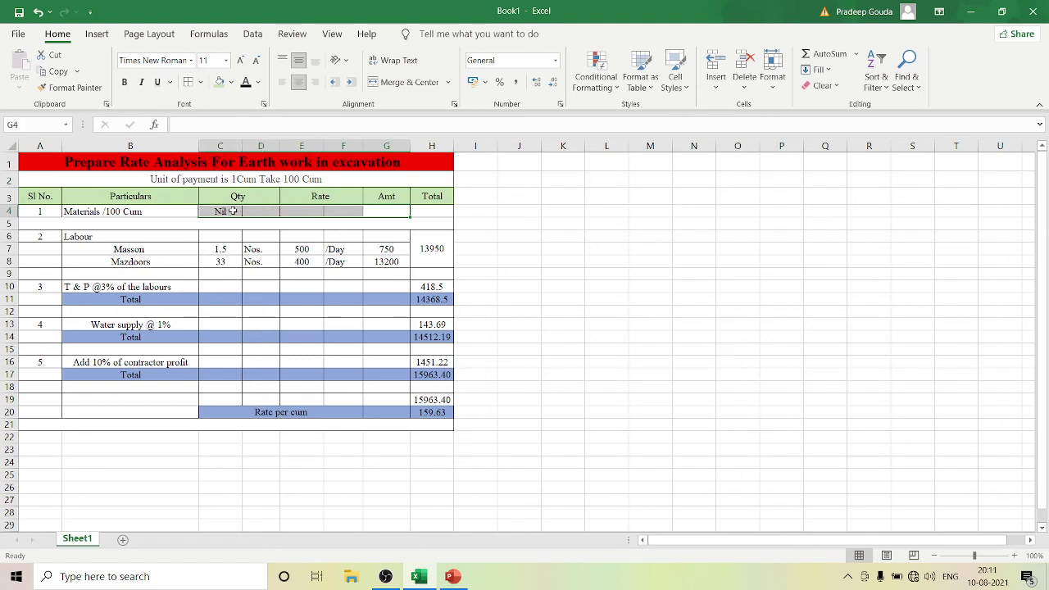
pyautogui.click(405, 81)
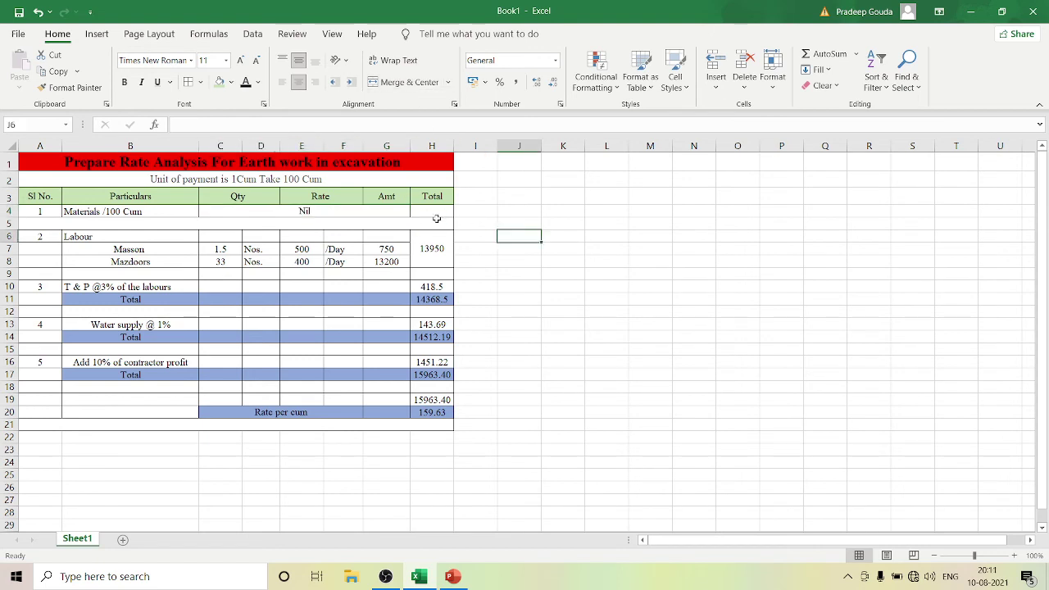
pyautogui.click(410, 214)
pyautogui.click(587, 272)
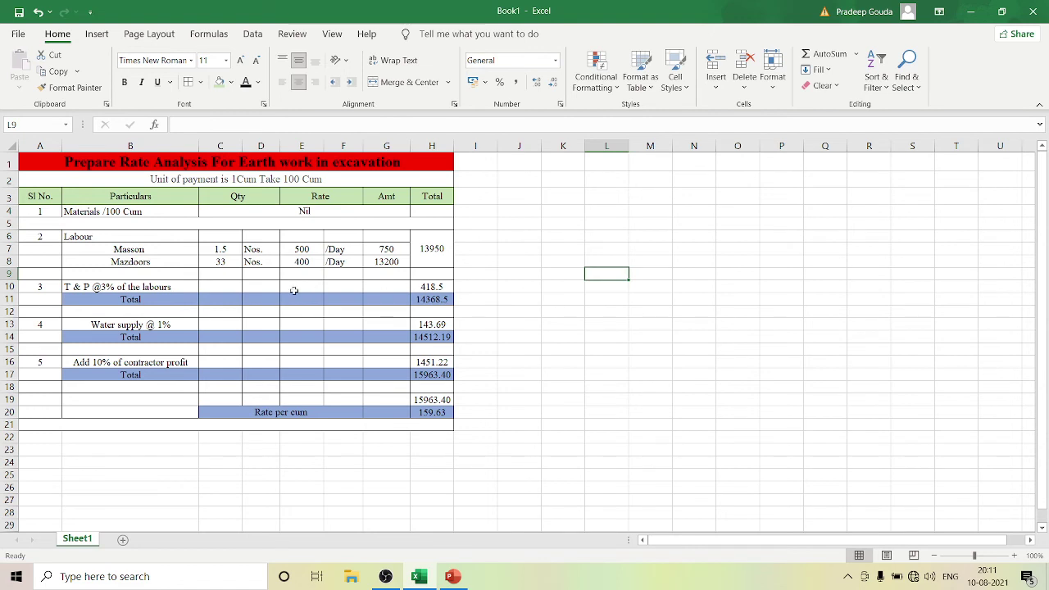
# Merge and center the empty cells C6:G6 beside Labour and the blank row A9:H9
pyautogui.moveTo(219, 238); pyautogui.dragTo(407, 237)
pyautogui.click(405, 82)
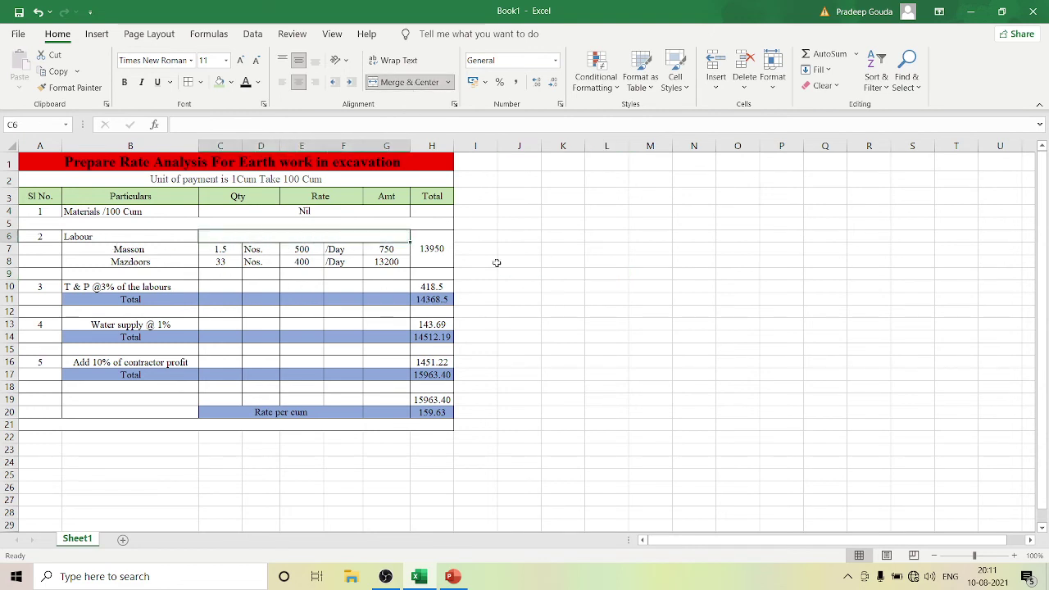
pyautogui.click(563, 273)
pyautogui.moveTo(437, 275); pyautogui.dragTo(47, 279)
pyautogui.click(436, 85)
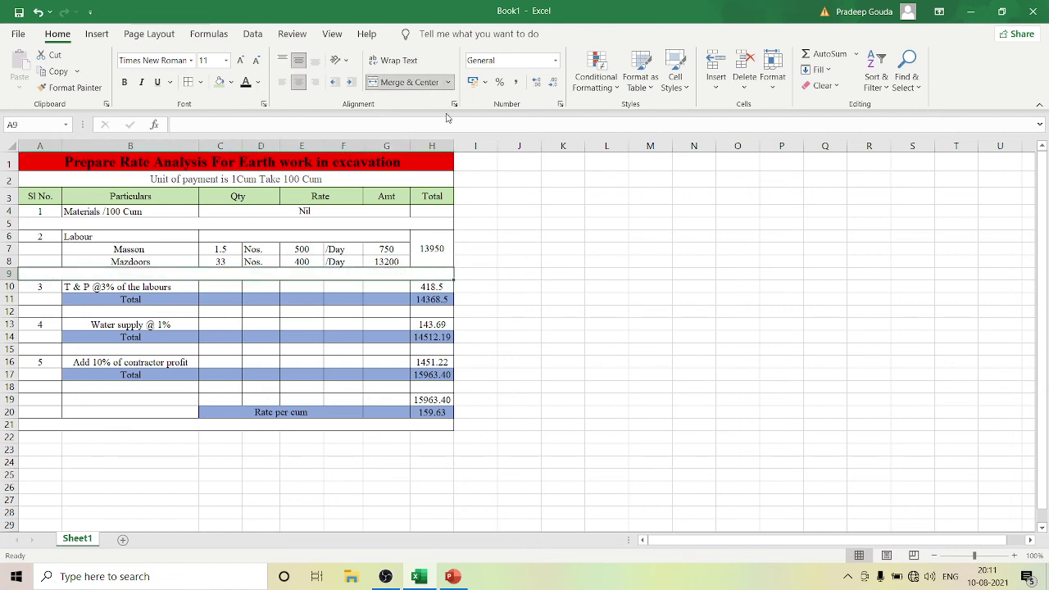
pyautogui.click(556, 283)
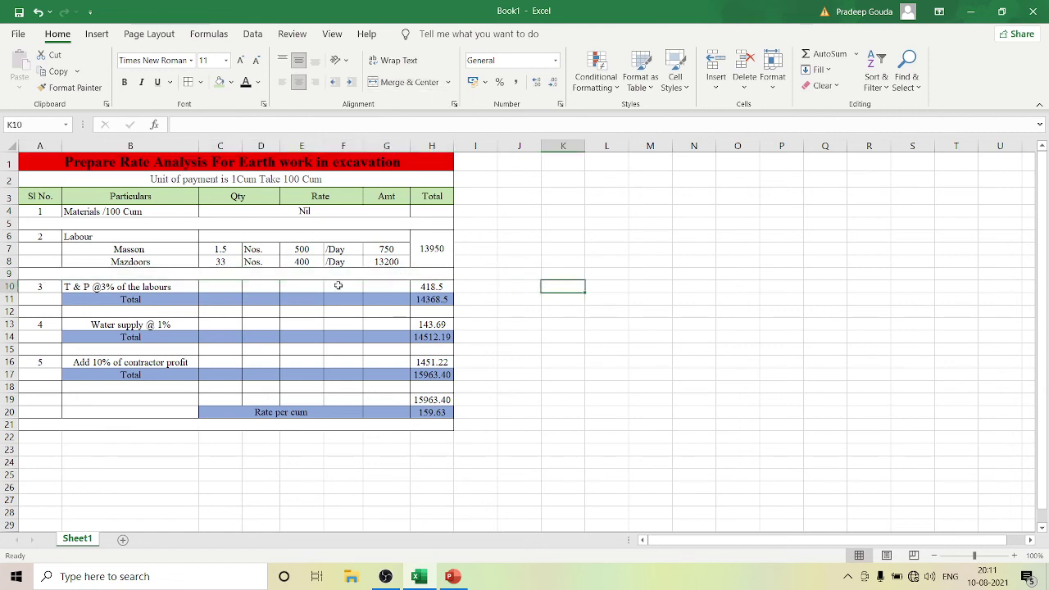
# Merge and center each of the blank rows 12, 15 and 18 across columns A to H
pyautogui.click(34, 314)
pyautogui.moveTo(35, 314); pyautogui.dragTo(425, 313)
pyautogui.click(418, 82)
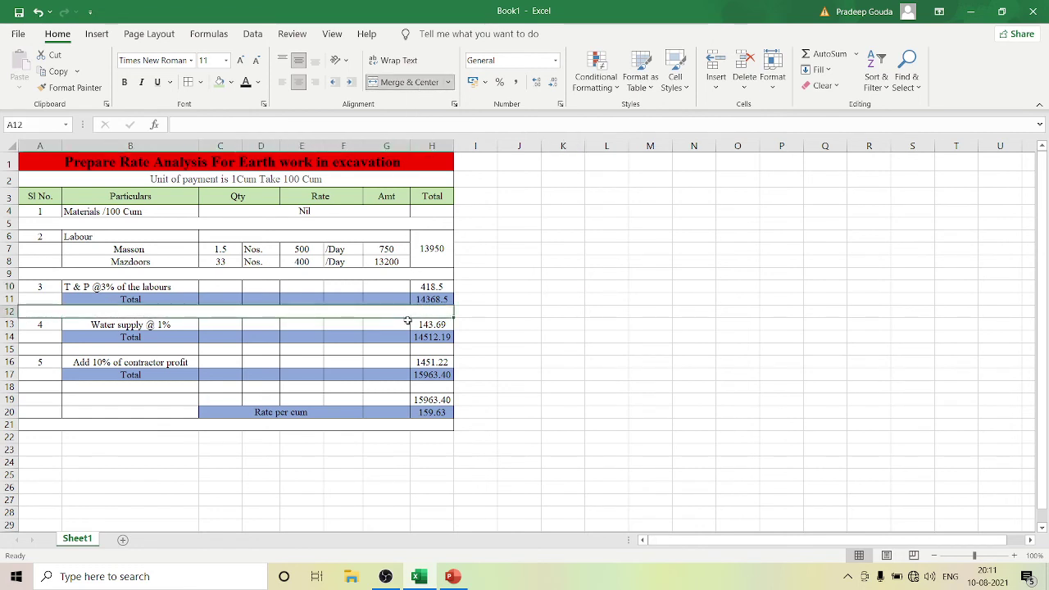
pyautogui.moveTo(433, 351); pyautogui.dragTo(57, 348)
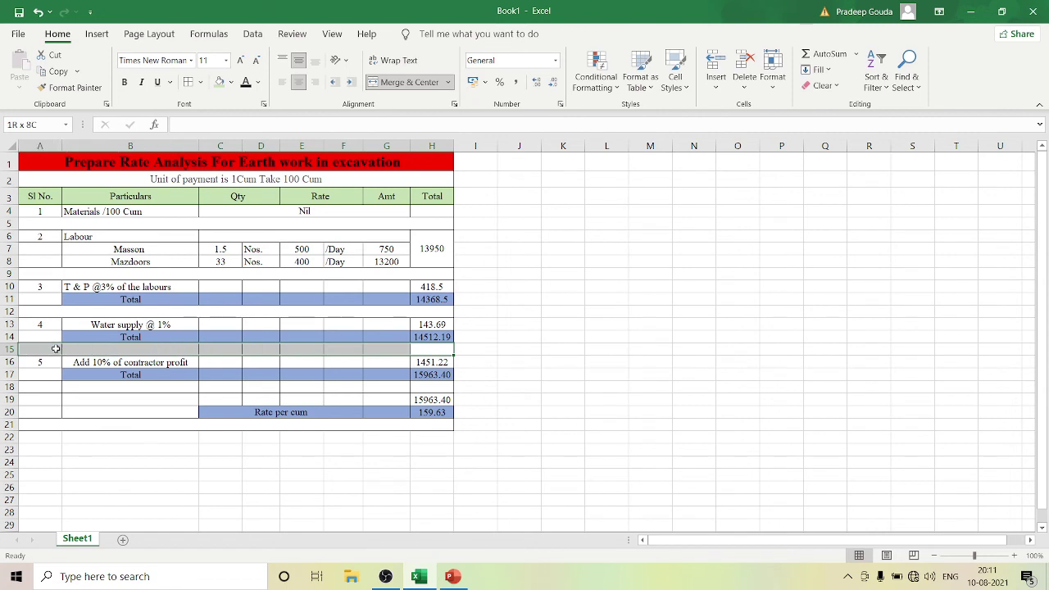
pyautogui.click(404, 82)
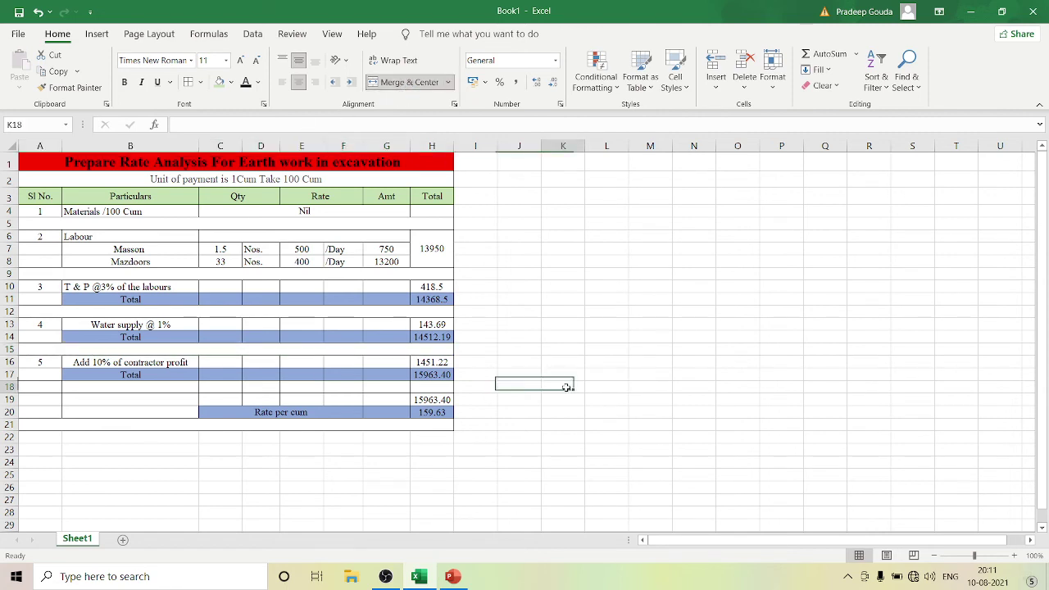
pyautogui.moveTo(435, 393); pyautogui.dragTo(39, 392)
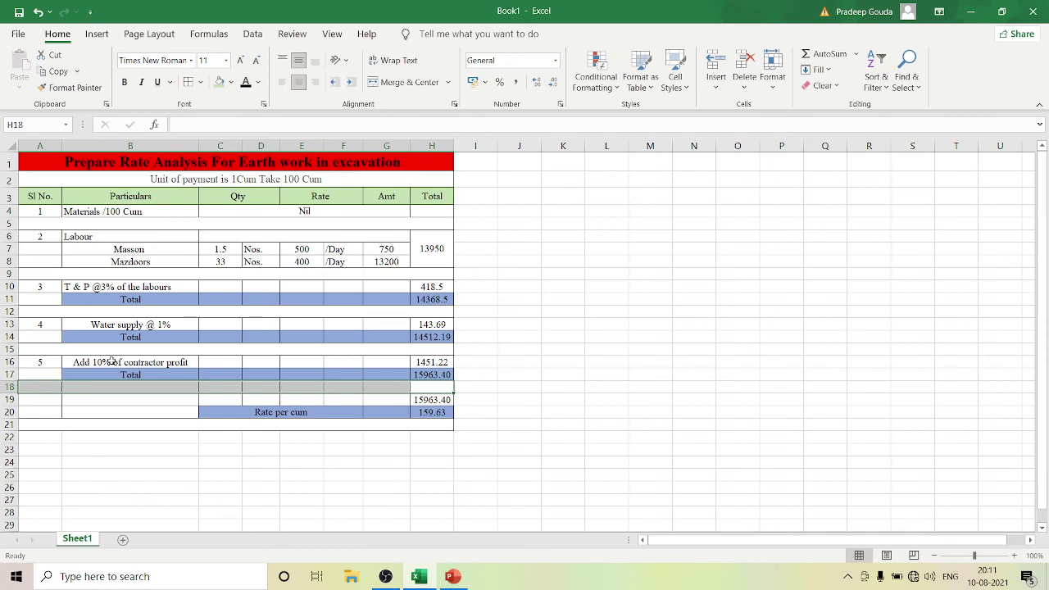
pyautogui.click(404, 82)
pyautogui.click(574, 426)
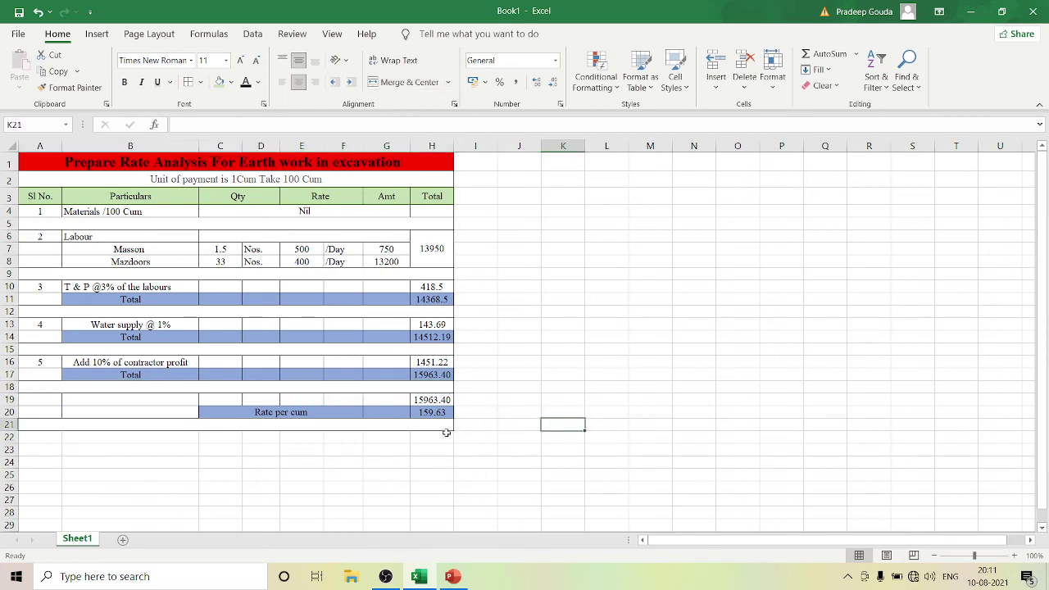
# Merge and center the empty cells C16:G16 beside the contractor profit entry and C17:G17 in the Total row below it
pyautogui.moveTo(227, 362); pyautogui.dragTo(379, 364)
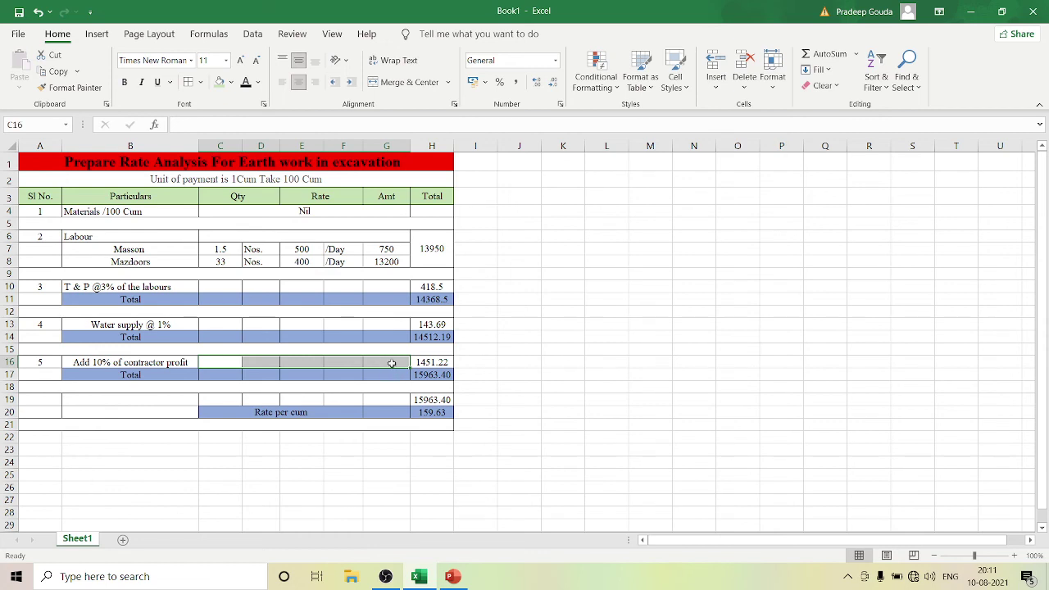
pyautogui.click(408, 82)
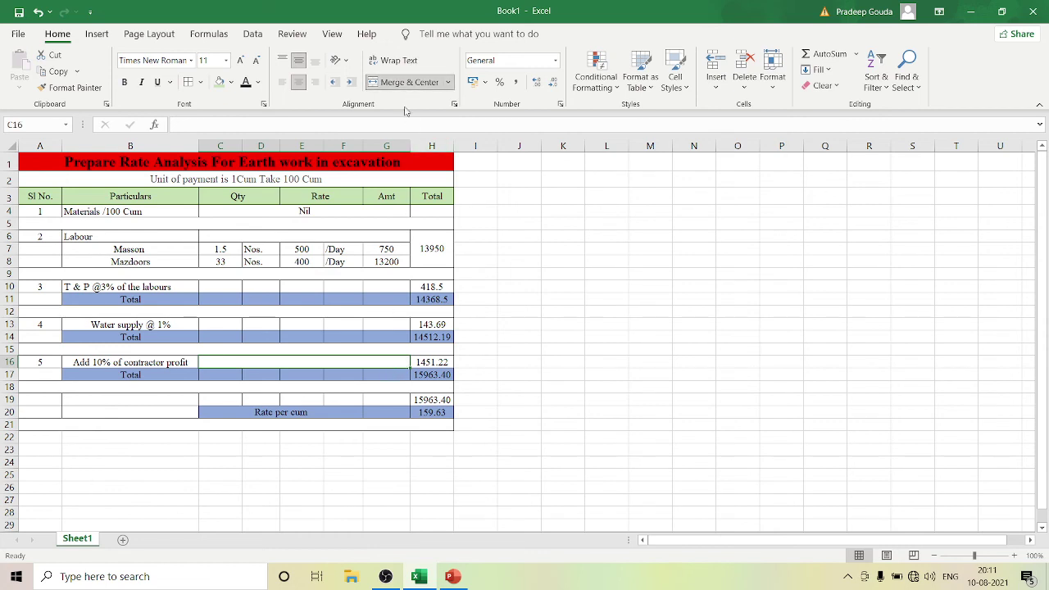
pyautogui.click(394, 374)
pyautogui.moveTo(393, 374); pyautogui.dragTo(215, 374)
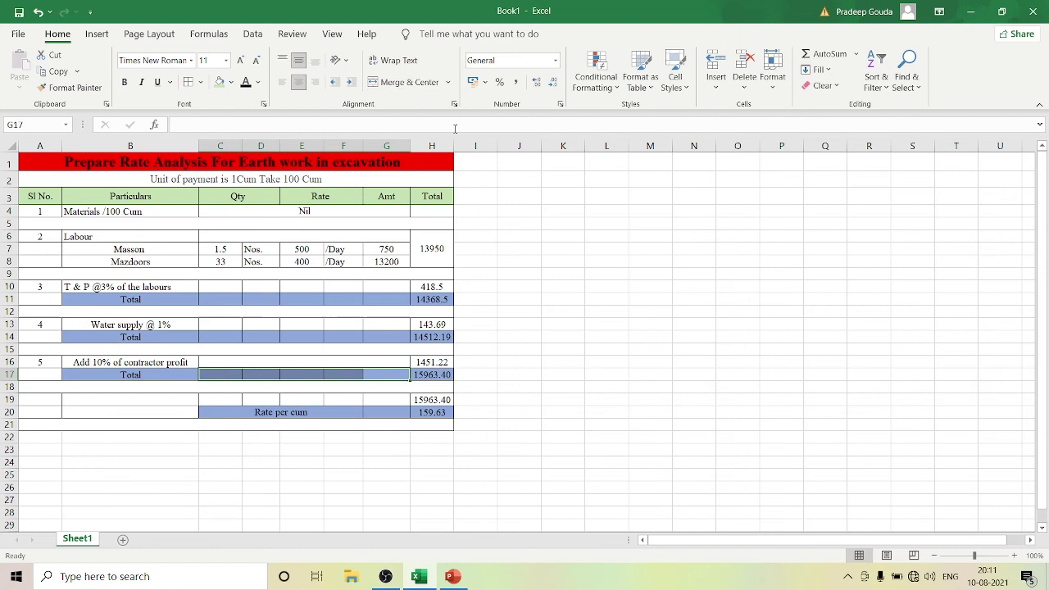
pyautogui.click(407, 82)
# Merge and center the empty cells C14:G14 in the Total row and C13:G13 beside the water supply entry
pyautogui.moveTo(393, 336); pyautogui.dragTo(215, 337)
pyautogui.click(407, 82)
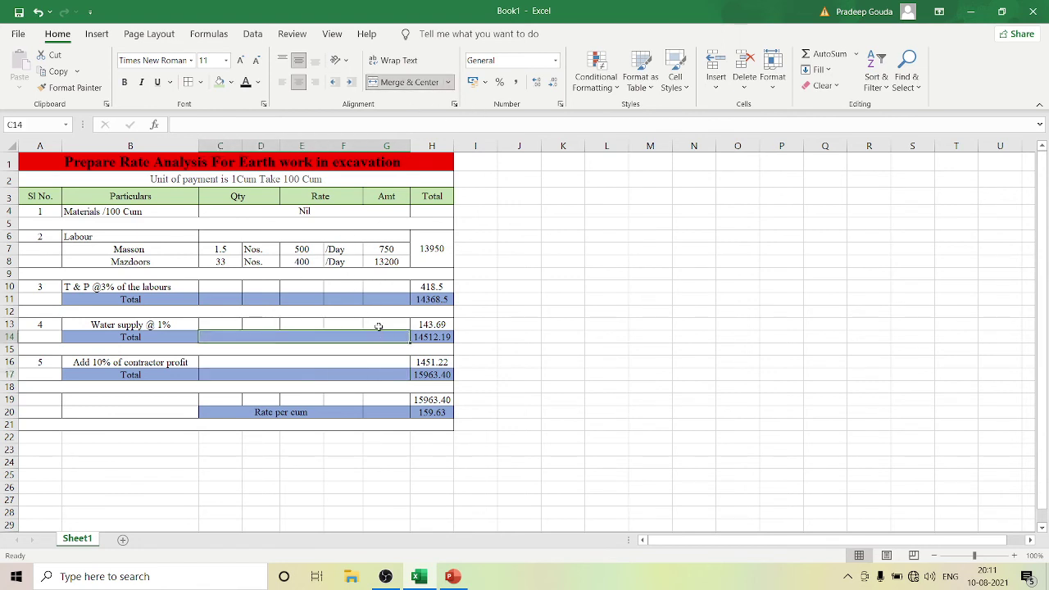
pyautogui.moveTo(379, 323); pyautogui.dragTo(207, 324)
pyautogui.click(407, 82)
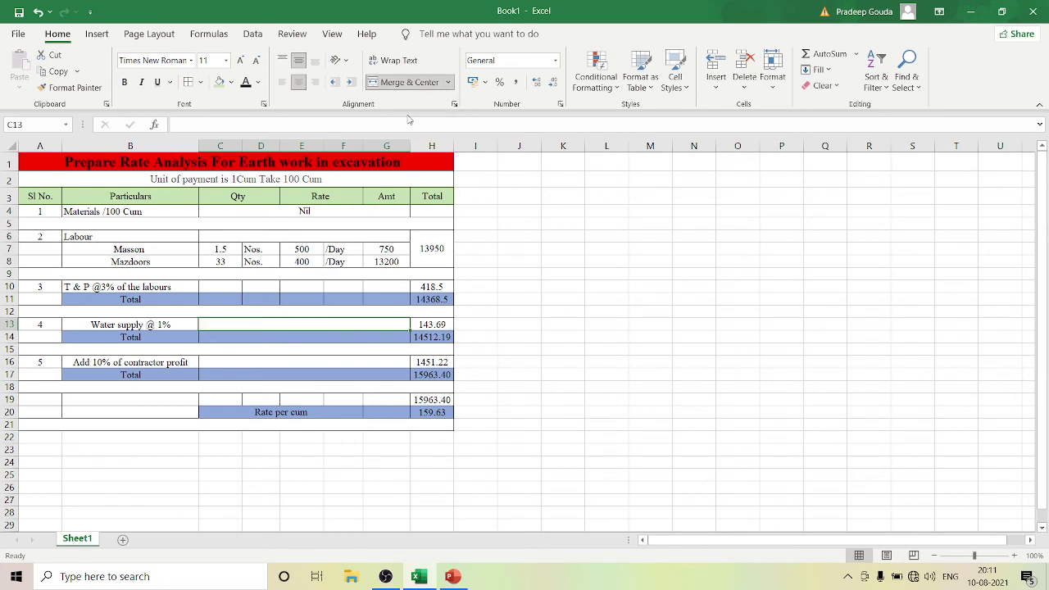
# Merge and center the empty cells C11:G11 in the Total row and C10:G10 beside the T & P entry
pyautogui.moveTo(395, 300); pyautogui.dragTo(214, 300)
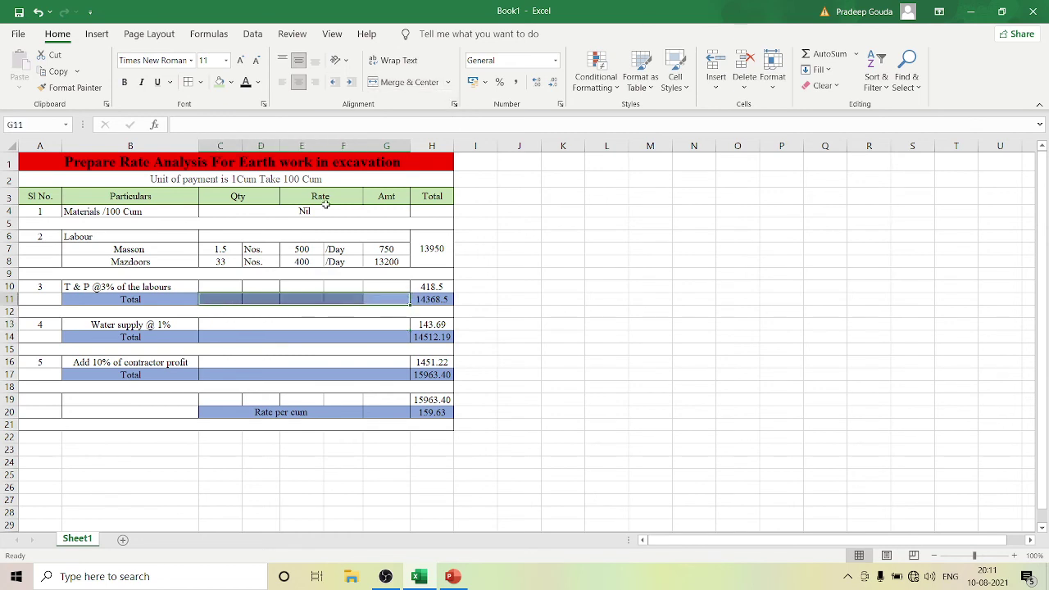
pyautogui.click(402, 86)
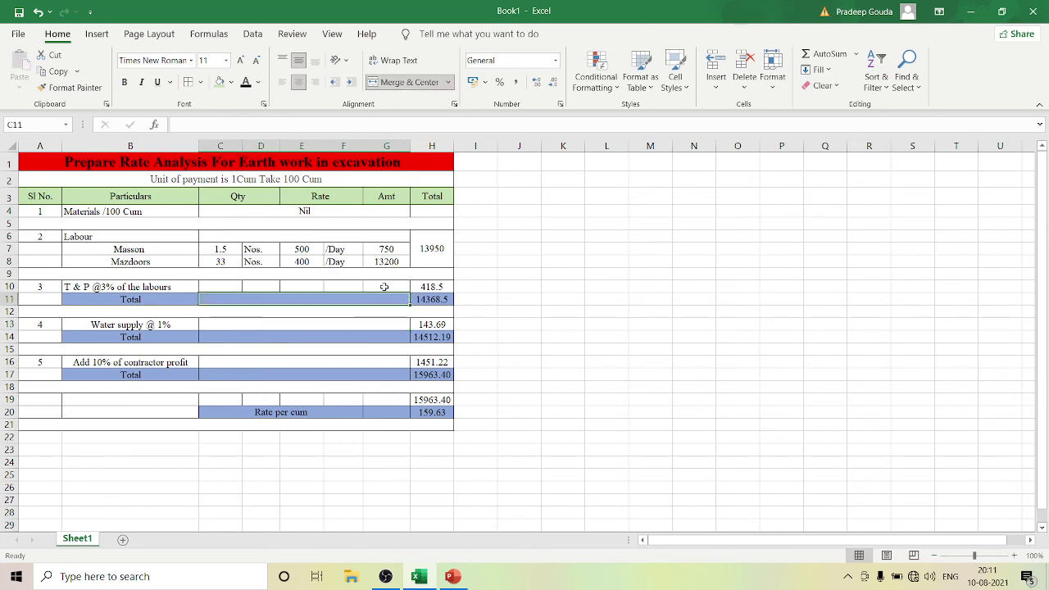
pyautogui.moveTo(384, 286); pyautogui.dragTo(199, 286)
pyautogui.click(407, 81)
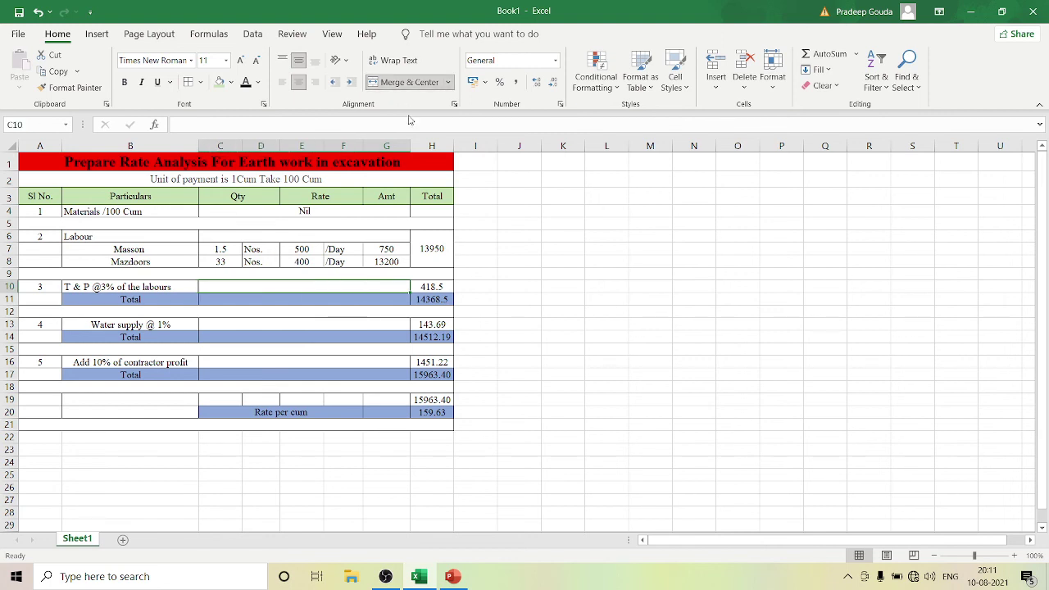
pyautogui.click(544, 362)
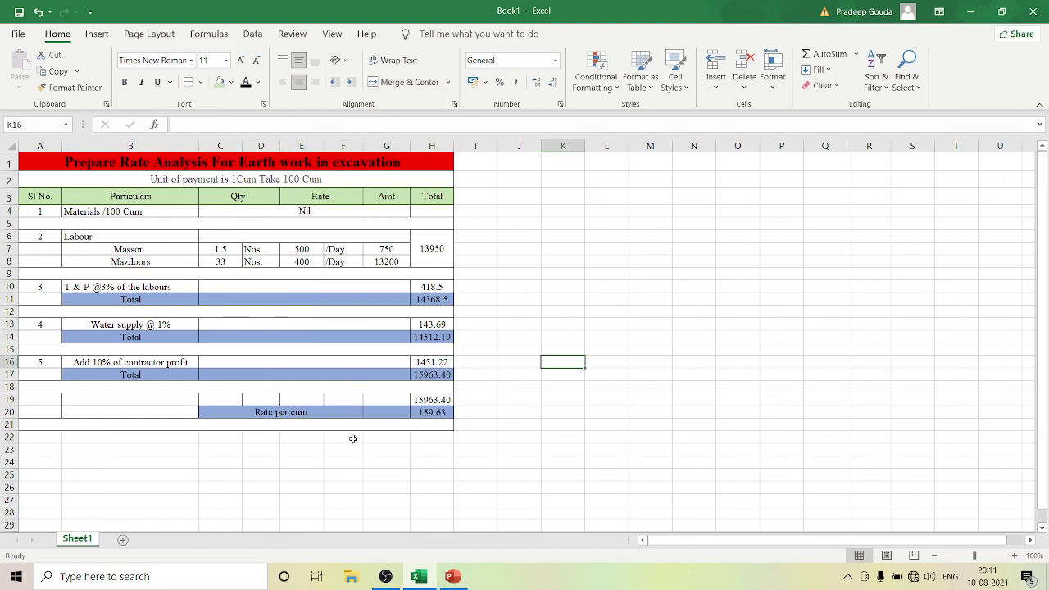
# Merge and center the empty cells A19:G19 in the row above Rate per cum
pyautogui.moveTo(386, 400); pyautogui.dragTo(49, 400)
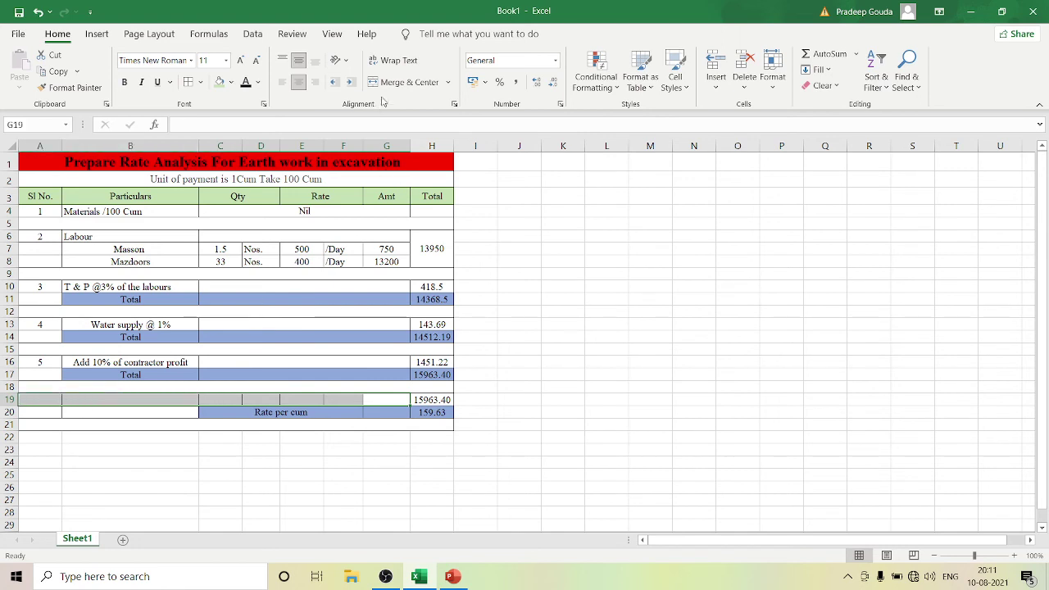
pyautogui.click(407, 82)
pyautogui.click(561, 402)
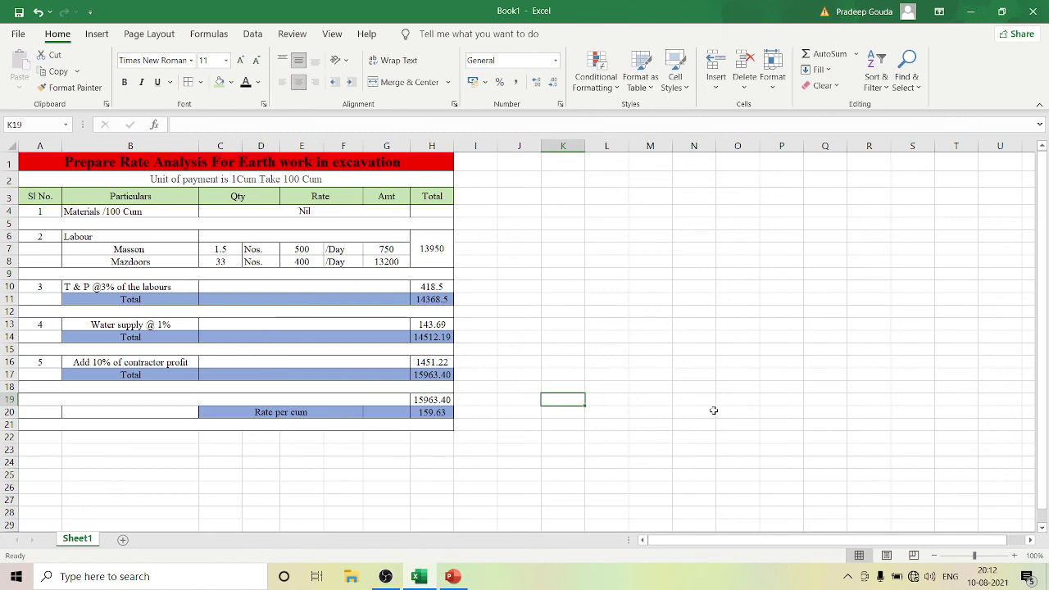
# Set the Masson quantity in C7 to 2 to test that the amounts and rate per cum recalculate
pyautogui.click(224, 251)
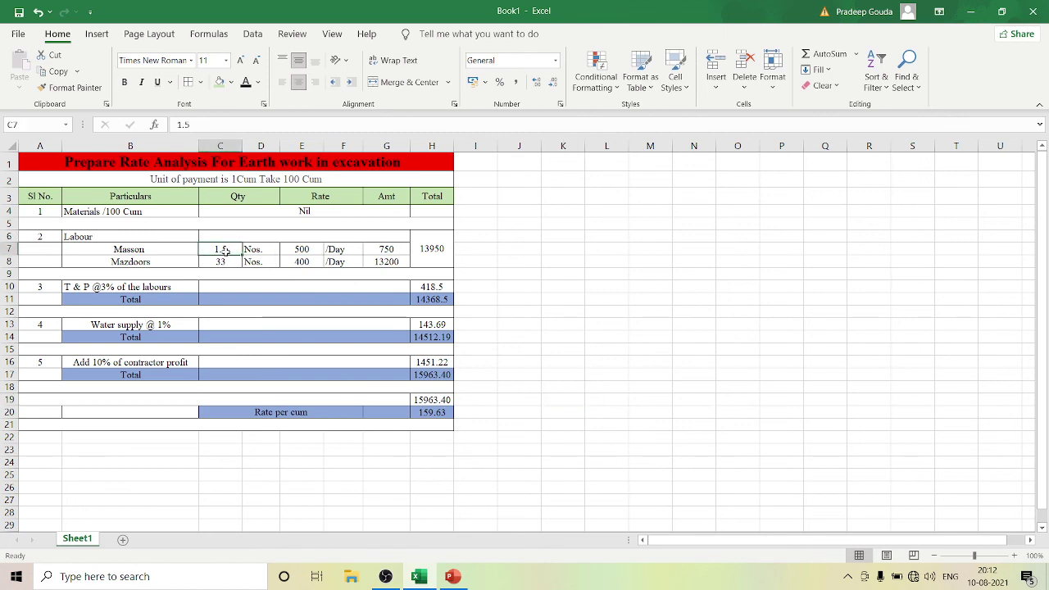
pyautogui.write('2')
pyautogui.press('Return')
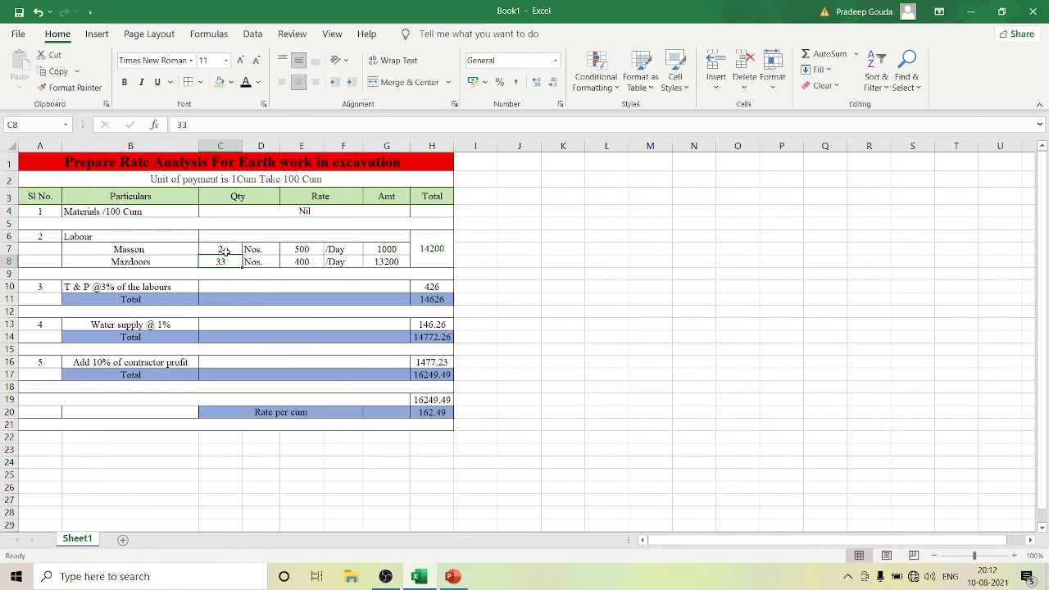
pyautogui.click(700, 388)
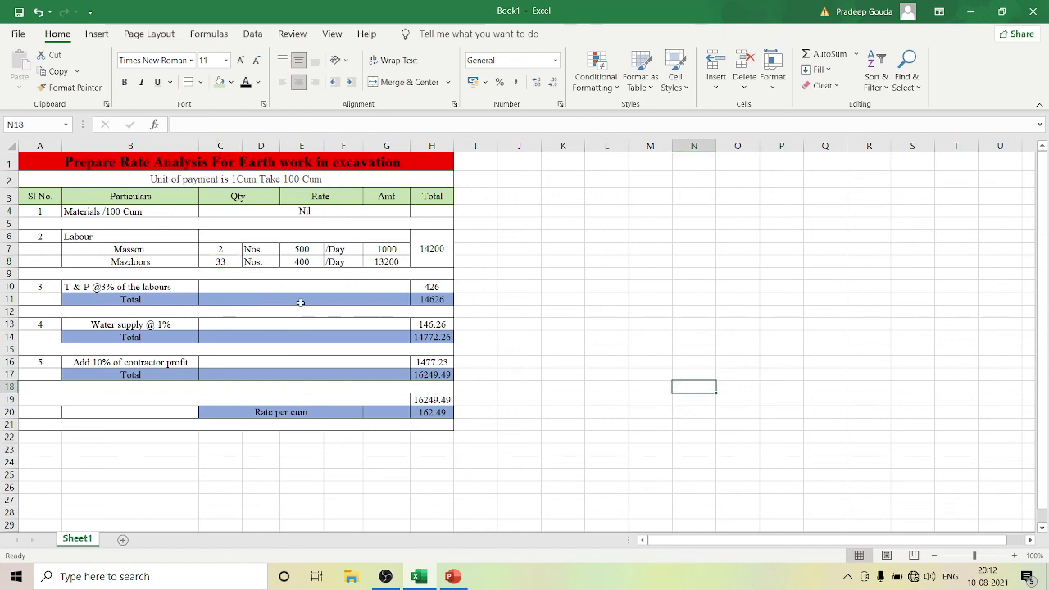
pyautogui.click(233, 265)
pyautogui.click(707, 326)
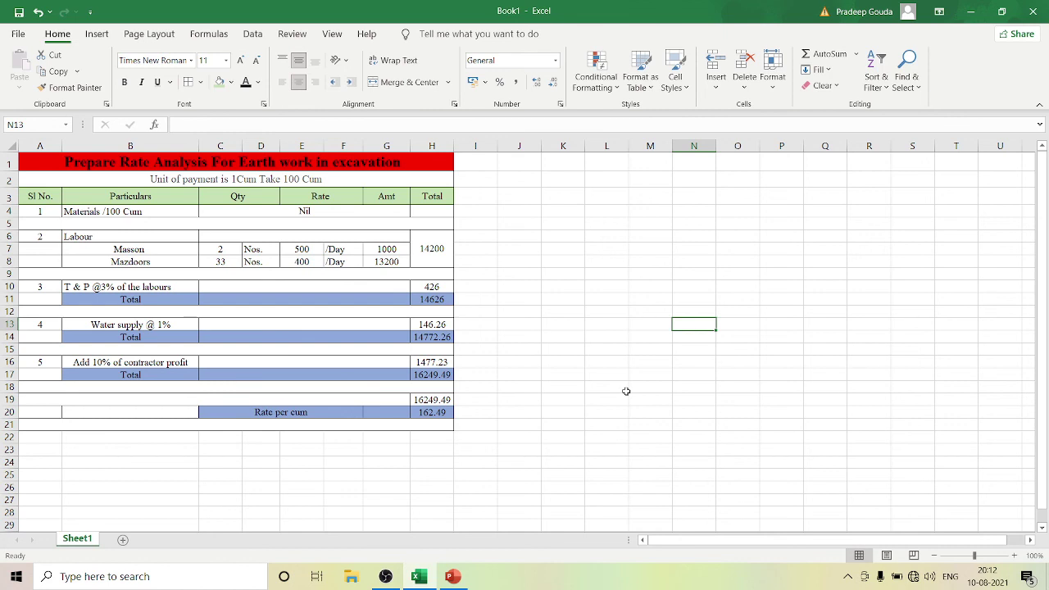
# Preview the sheet for printing, set the page to landscape orientation, and return to the worksheet
pyautogui.click(18, 34)
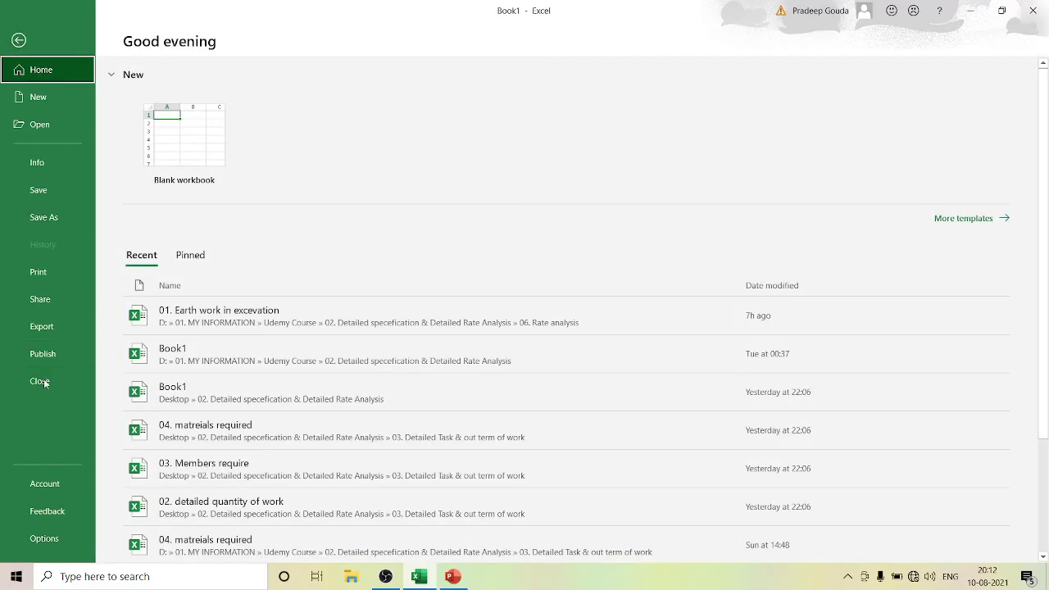
pyautogui.click(59, 276)
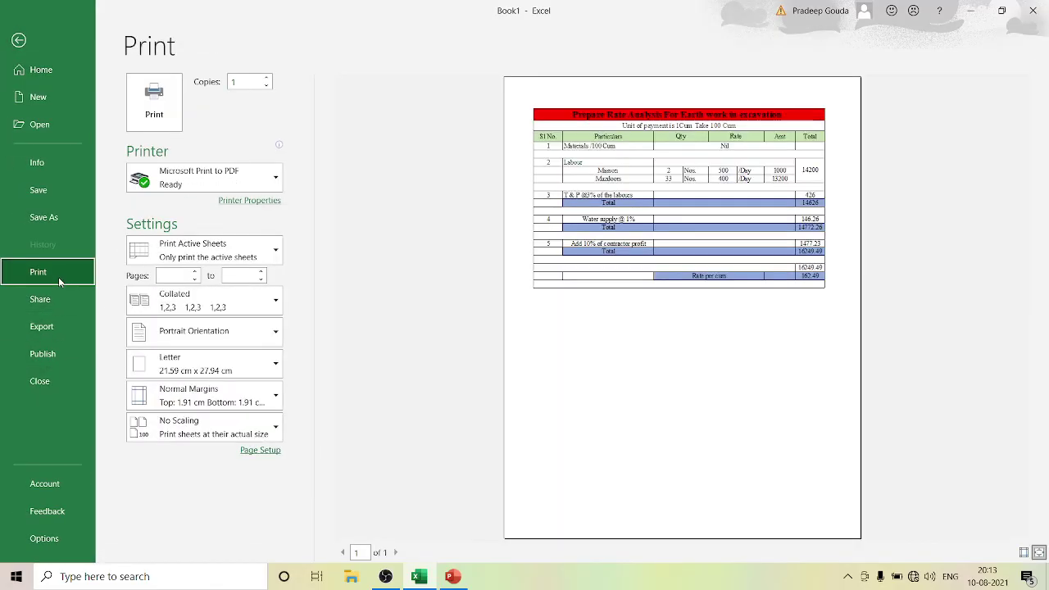
pyautogui.click(777, 149)
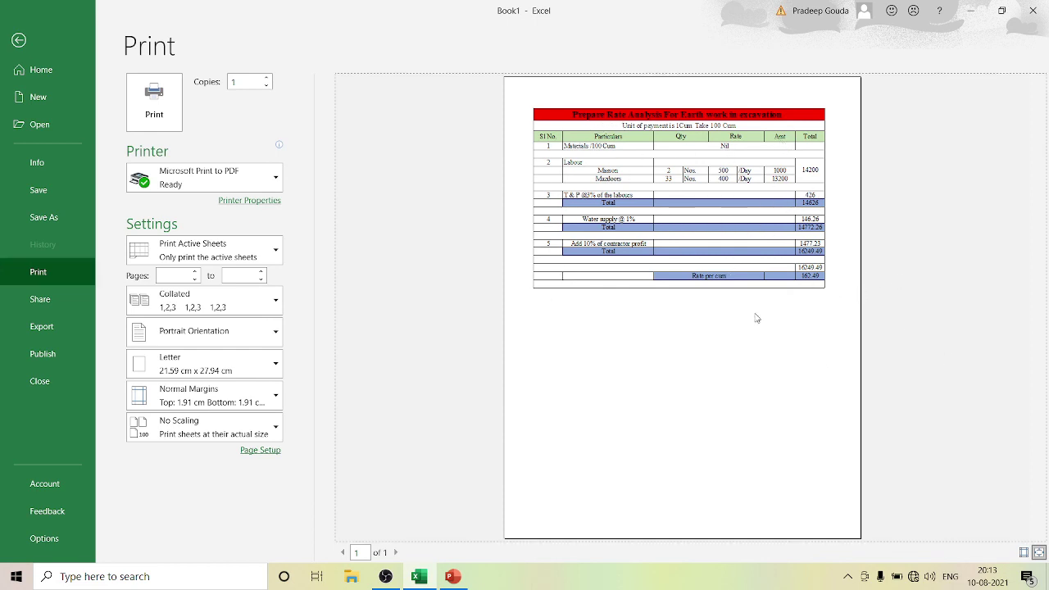
pyautogui.click(235, 335)
pyautogui.click(215, 399)
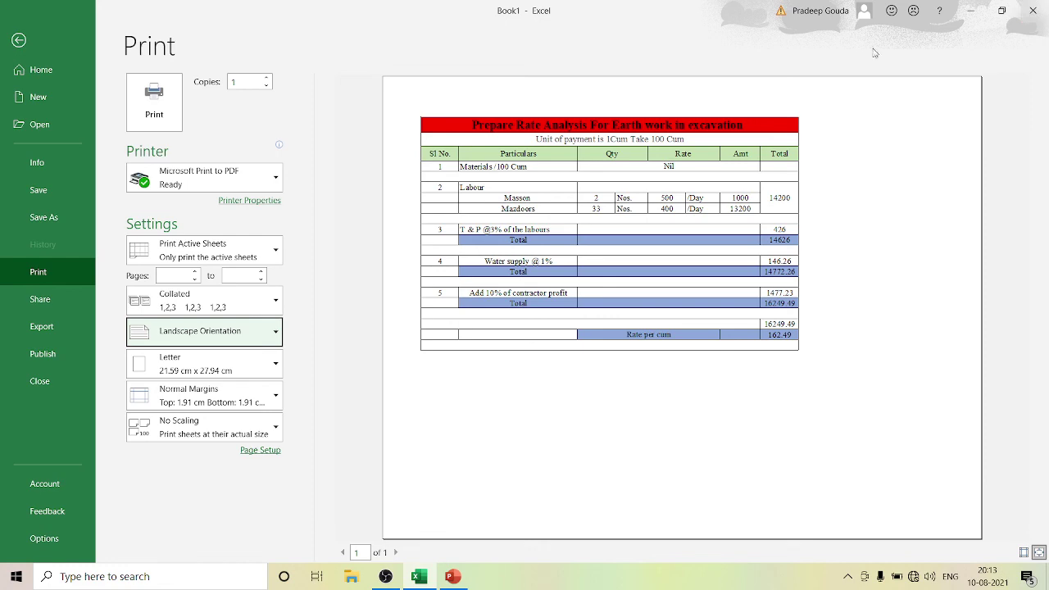
pyautogui.click(22, 43)
pyautogui.click(664, 385)
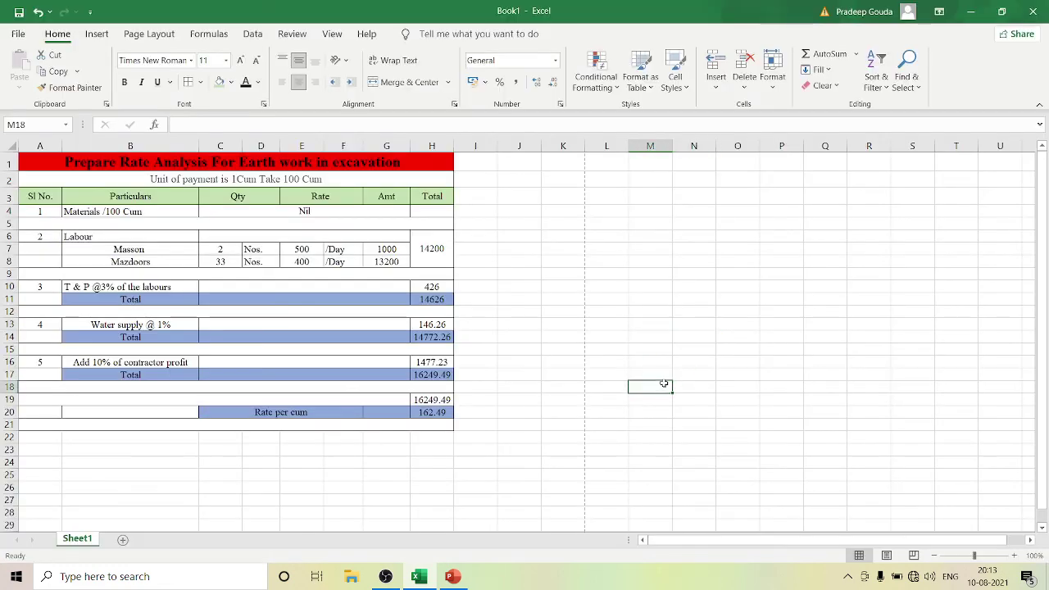